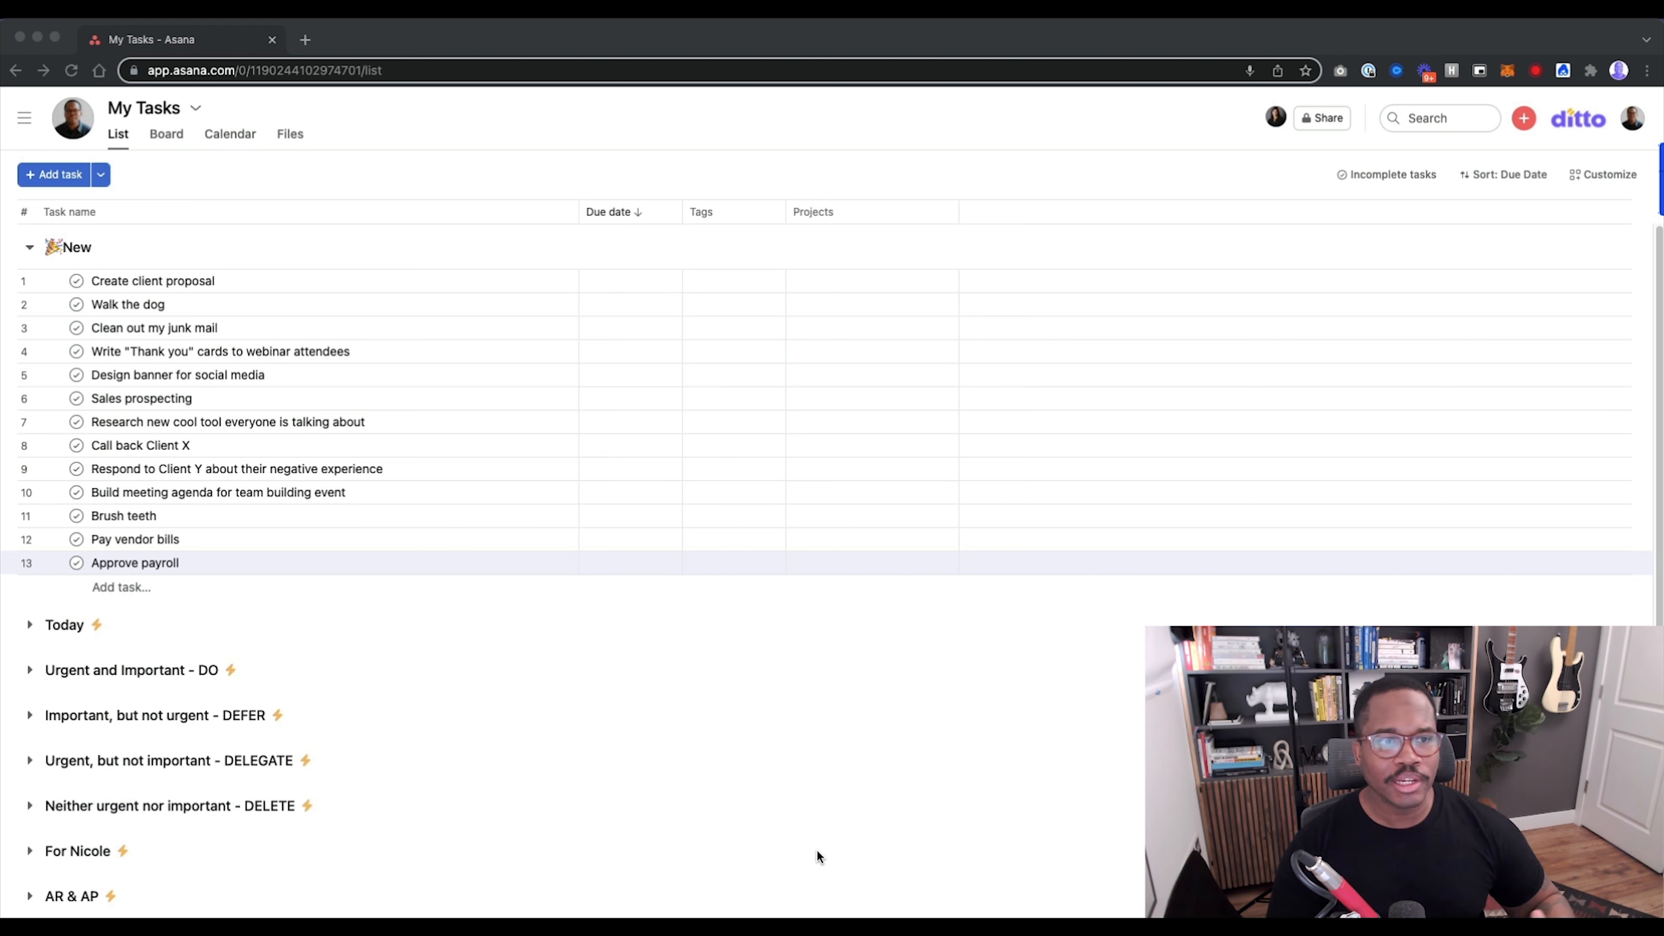
Review the "Urgent and important - today" automation rule attached to the "Urgent and Important - DO" section.
{"action": "scroll", "coordinate": [138, 685], "scroll_direction": "down", "scroll_amount": 2}
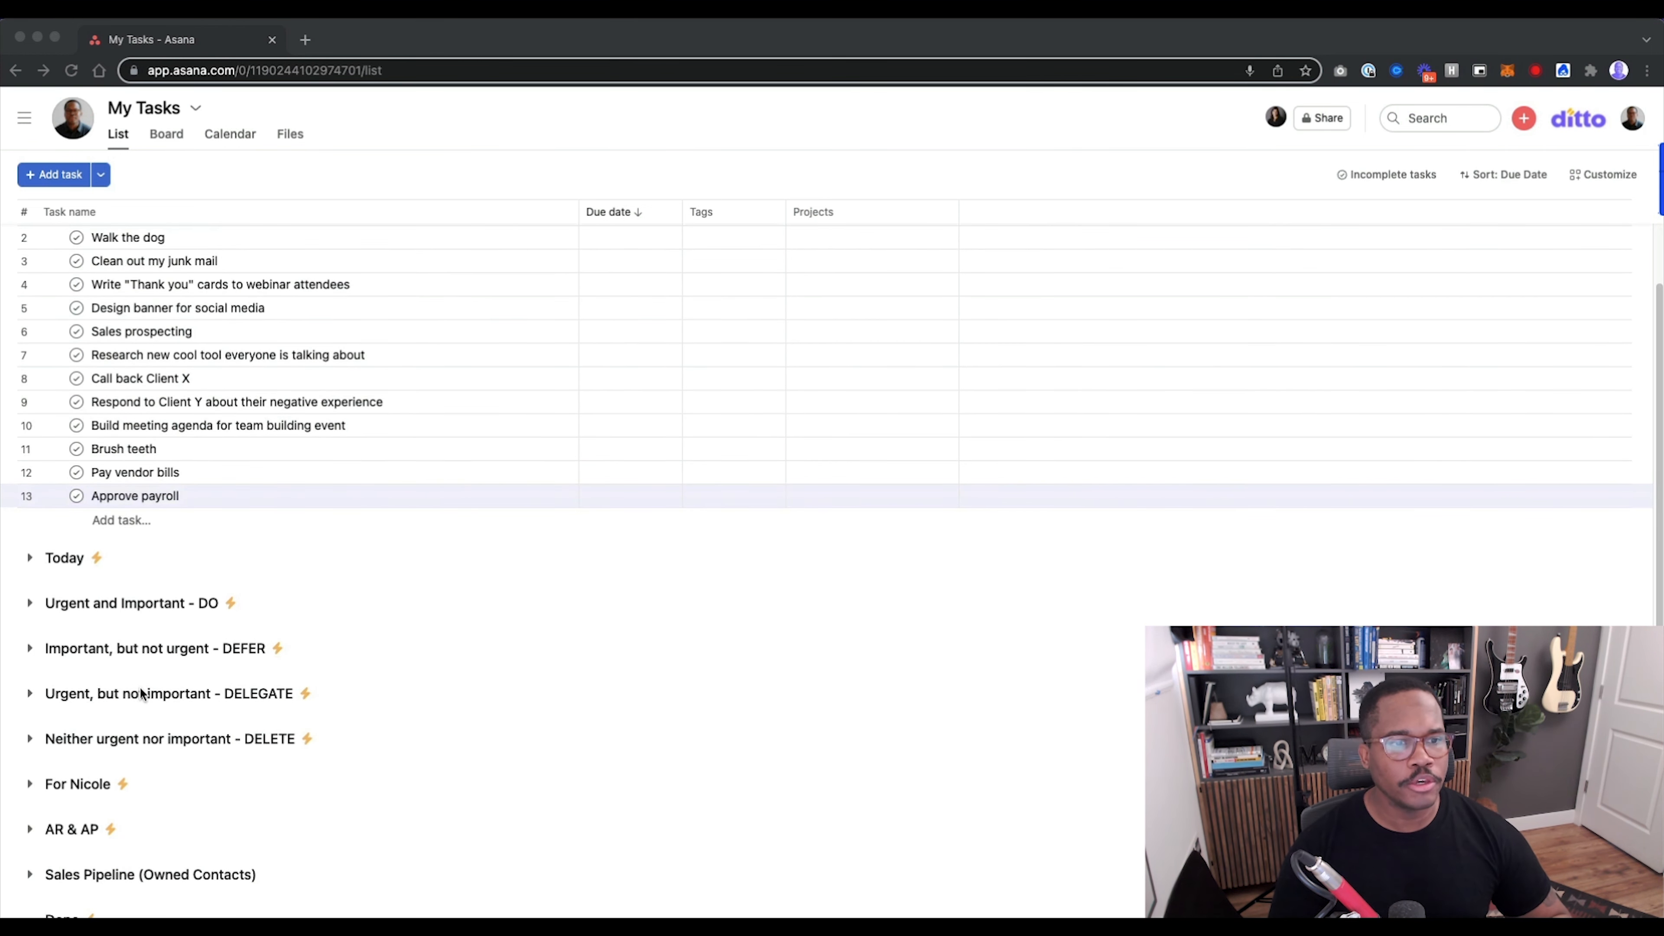
{"action": "scroll", "coordinate": [139, 685], "scroll_direction": "down", "scroll_amount": 1}
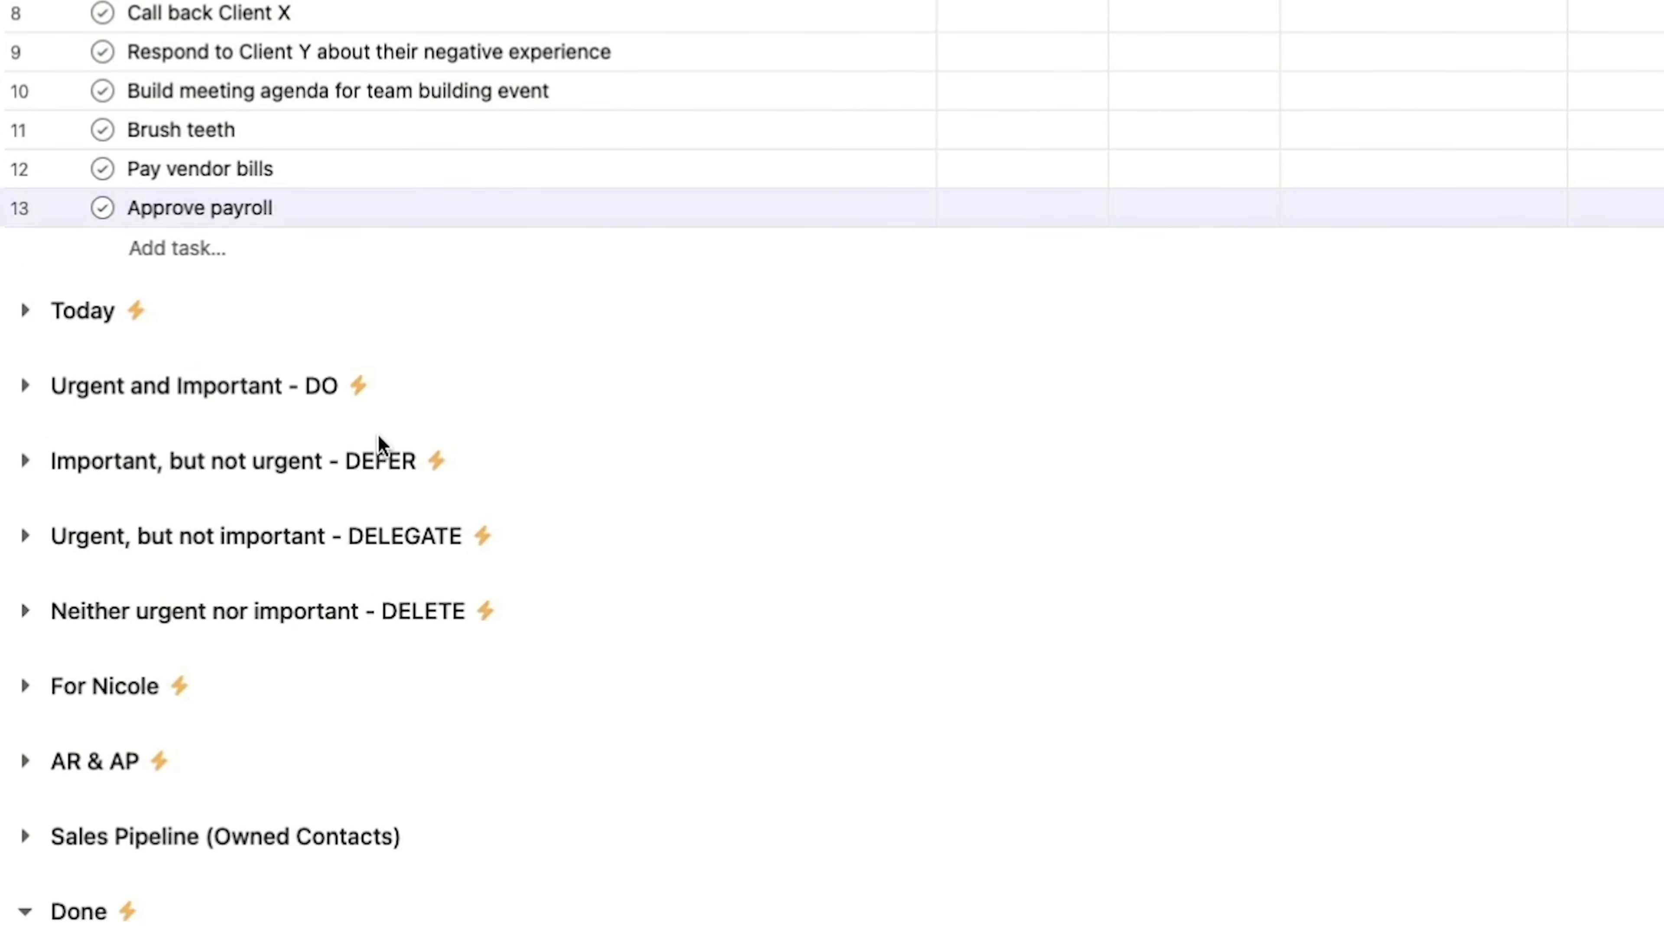
{"action": "left_click", "coordinate": [359, 386]}
{"action": "left_click", "coordinate": [326, 473]}
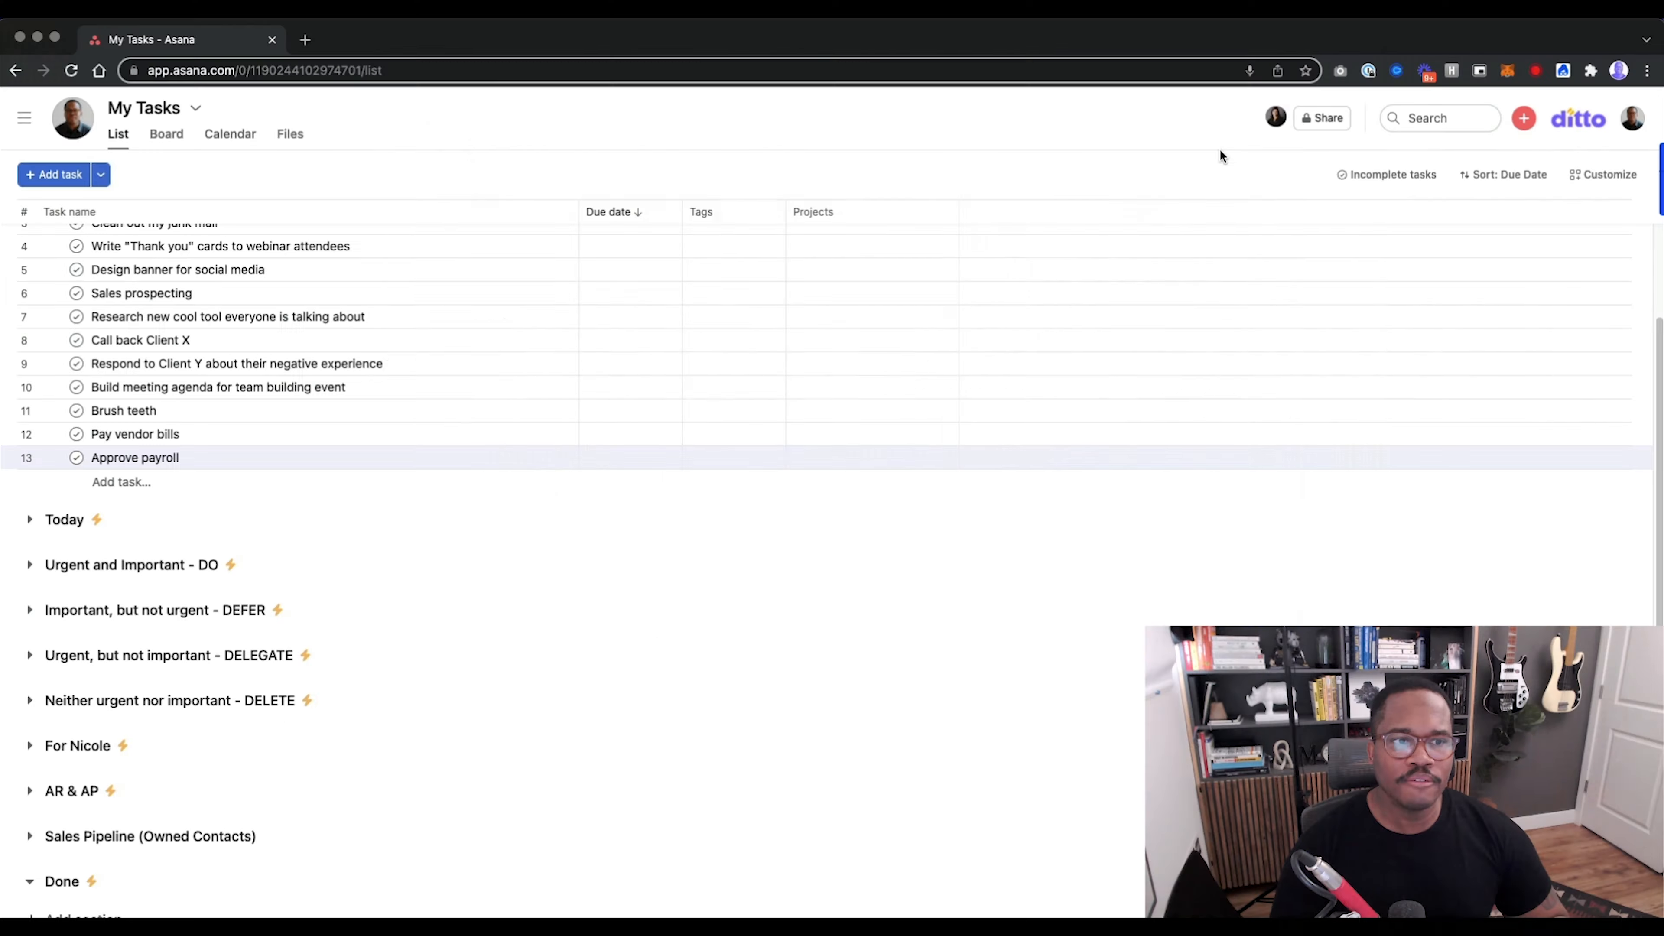
{"action": "scroll", "coordinate": [223, 468], "scroll_direction": "up", "scroll_amount": 3}
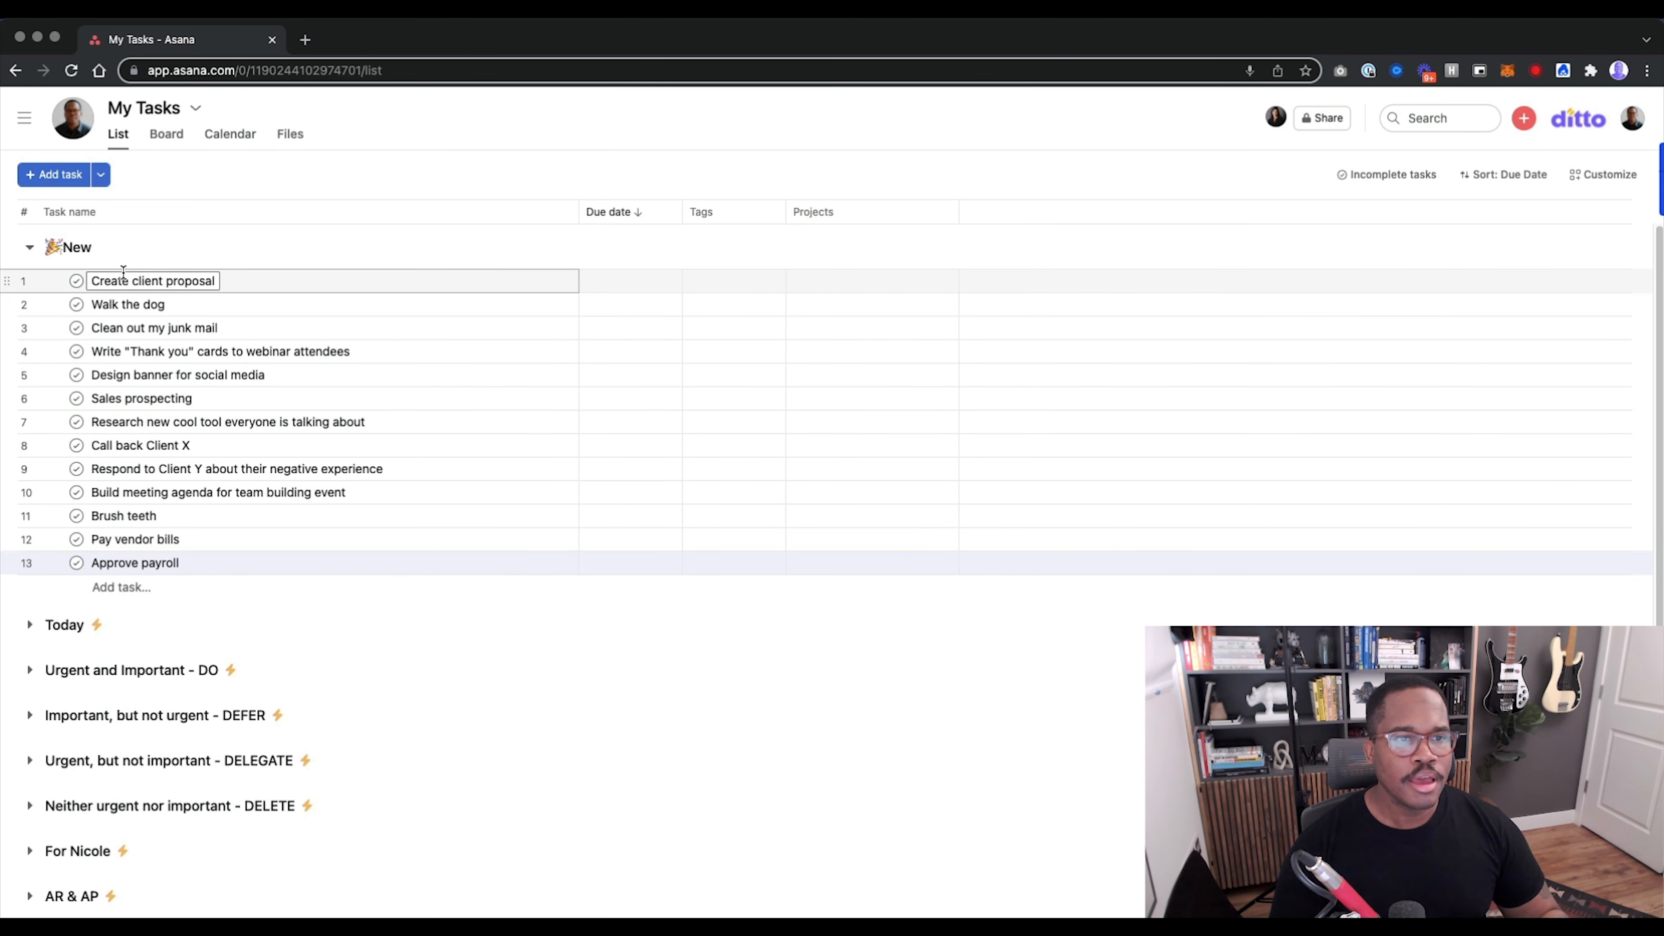
Set the due date of the first four New tasks, "Create client proposal" through the "Thank you" cards task, to 03/05/22.
{"action": "left_click", "coordinate": [124, 352], "text": "shift"}
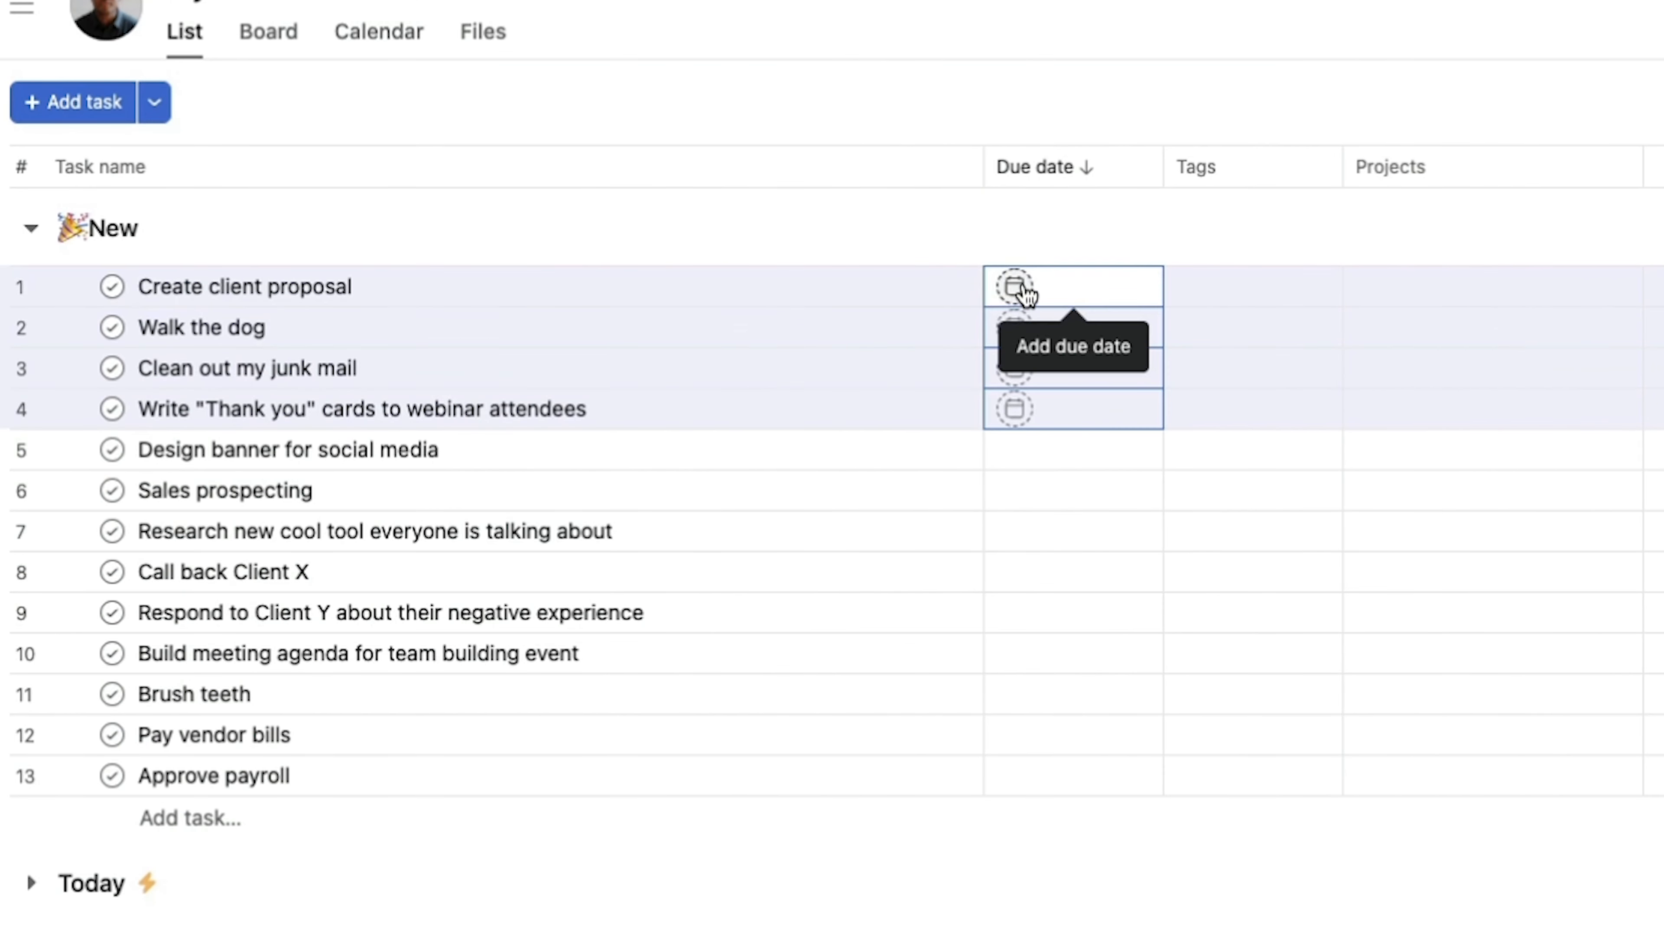
{"action": "left_click", "coordinate": [601, 280]}
{"action": "left_click", "coordinate": [1313, 519]}
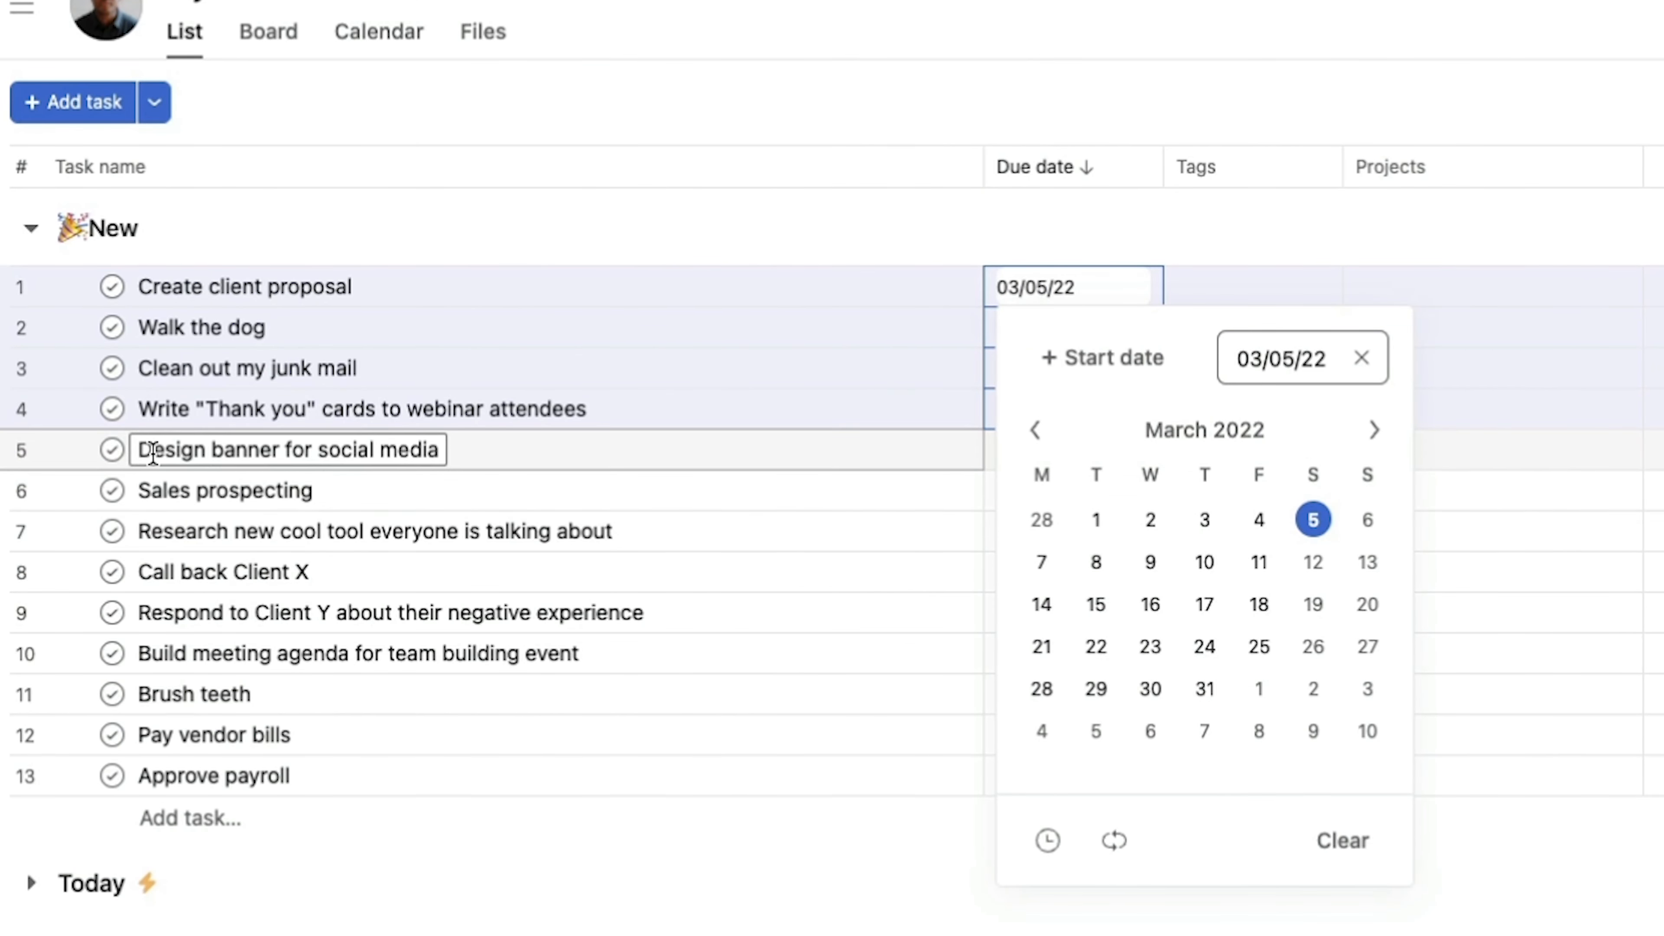
Set the due date of the five tasks from "Design banner for social media" to "Respond to Client Y about their negative experience" to 03/06/22.
{"action": "left_click", "coordinate": [181, 466]}
{"action": "left_click", "coordinate": [205, 612], "text": "shift"}
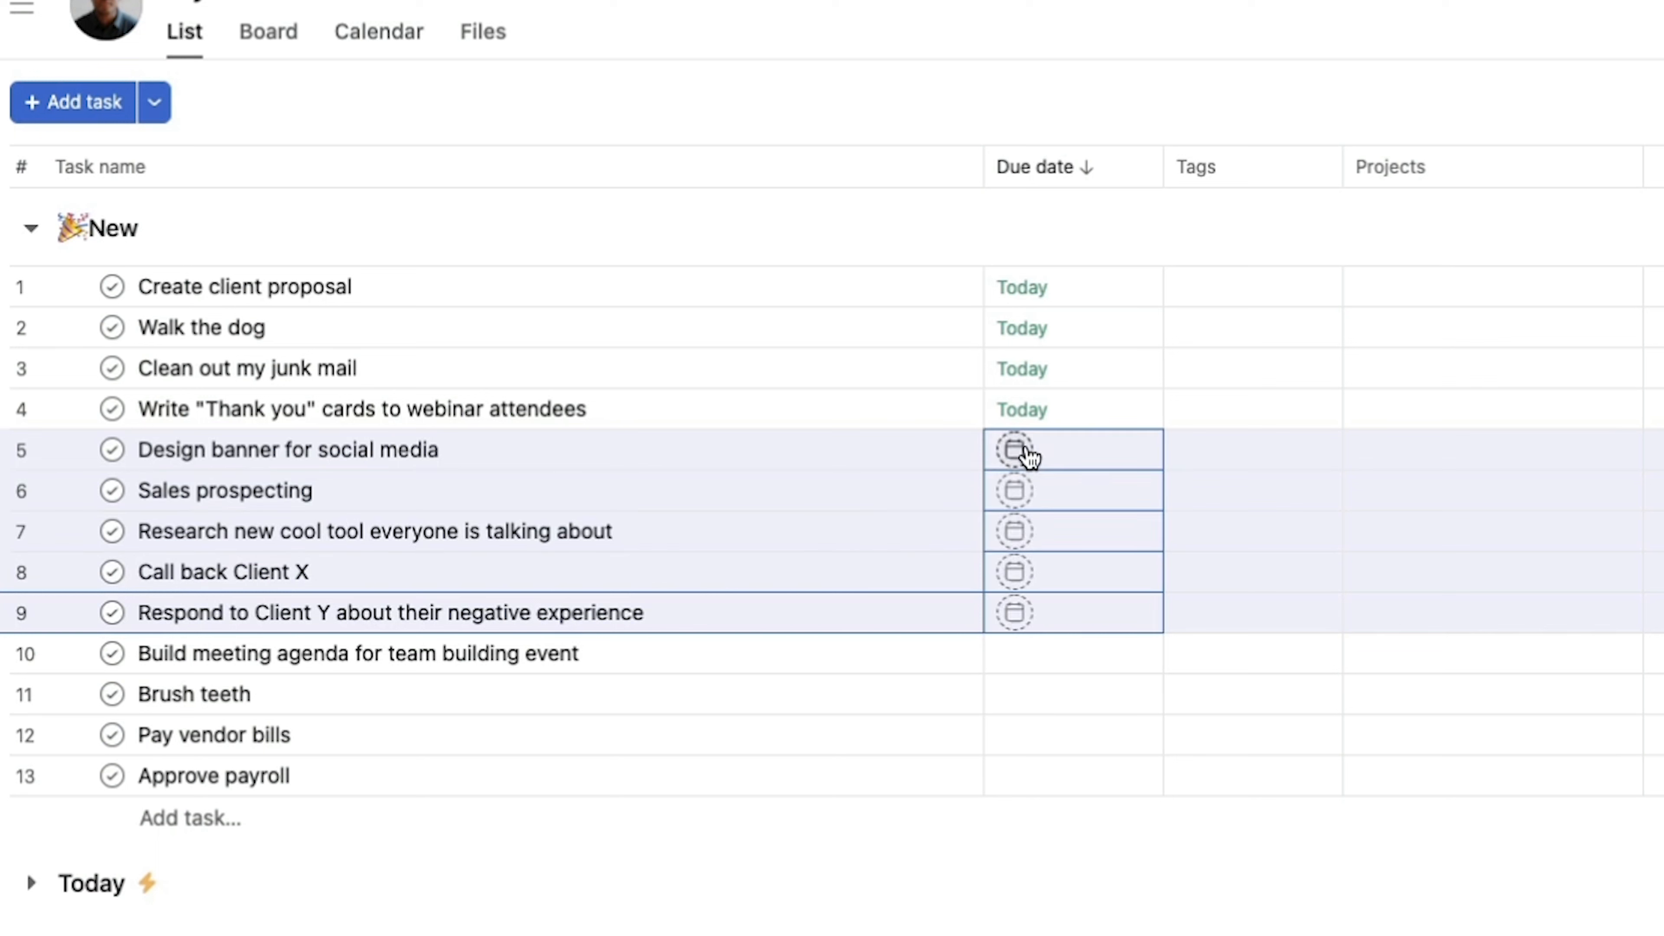
{"action": "left_click", "coordinate": [1025, 448]}
{"action": "left_click", "coordinate": [1367, 683]}
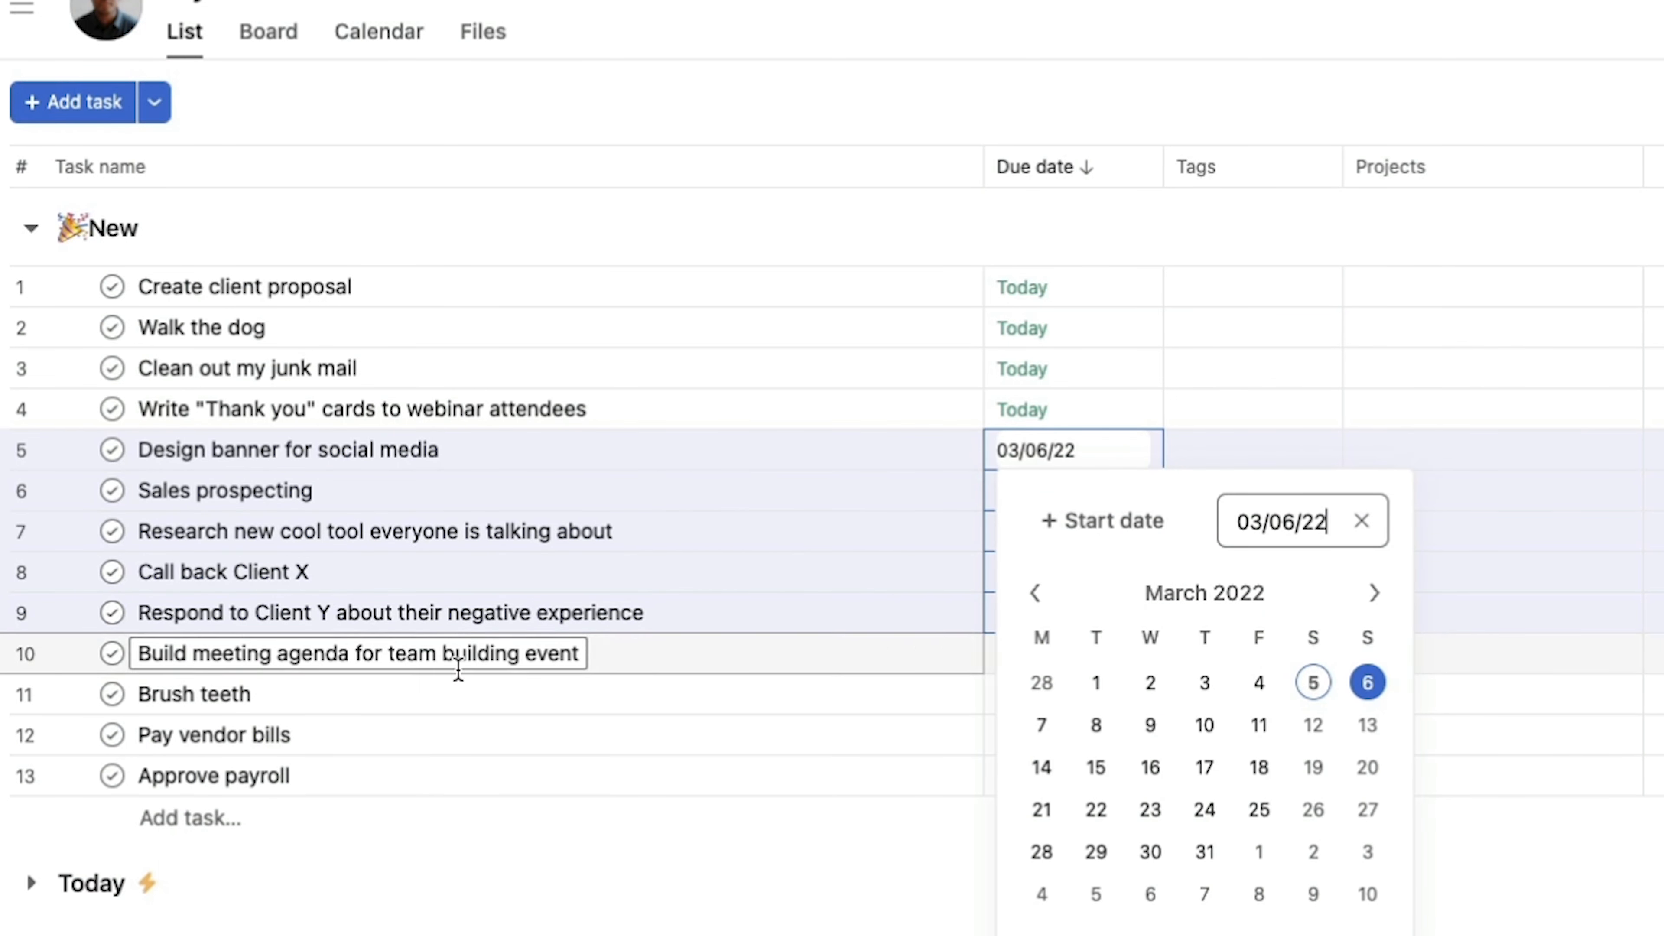
Set the due date of the last four New tasks, "Build meeting agenda for team building event" through "Approve payroll", to Monday, March 7, 2022.
{"action": "left_click", "coordinate": [218, 693]}
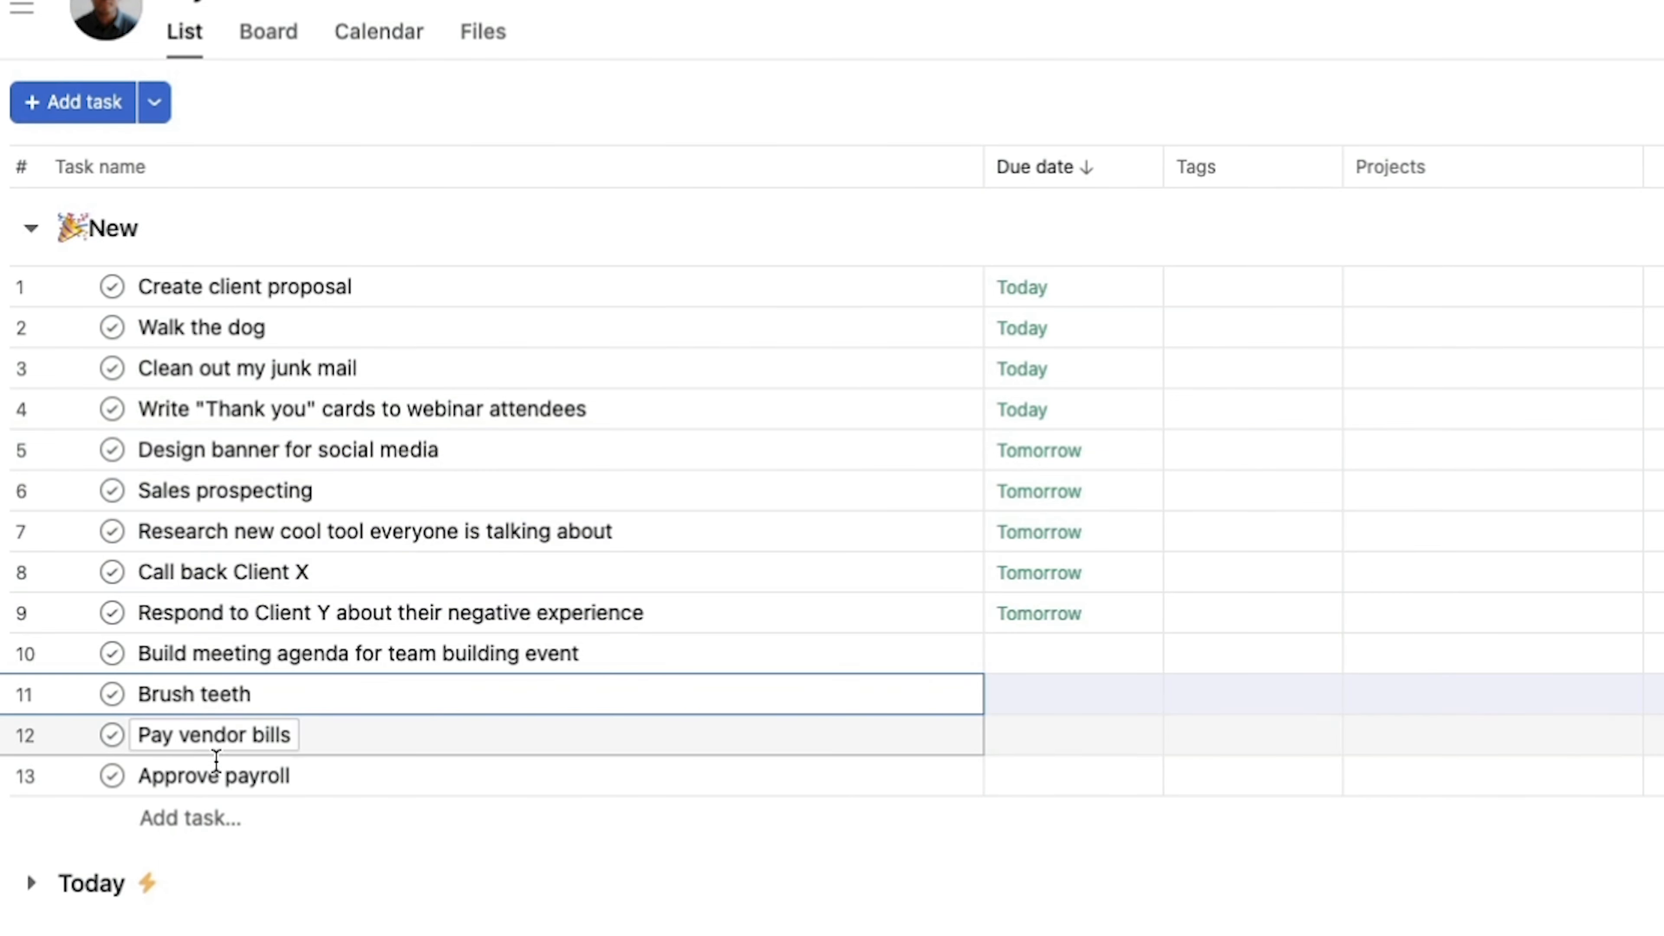
{"action": "left_click", "coordinate": [218, 775], "text": "shift"}
{"action": "left_click", "coordinate": [1023, 654]}
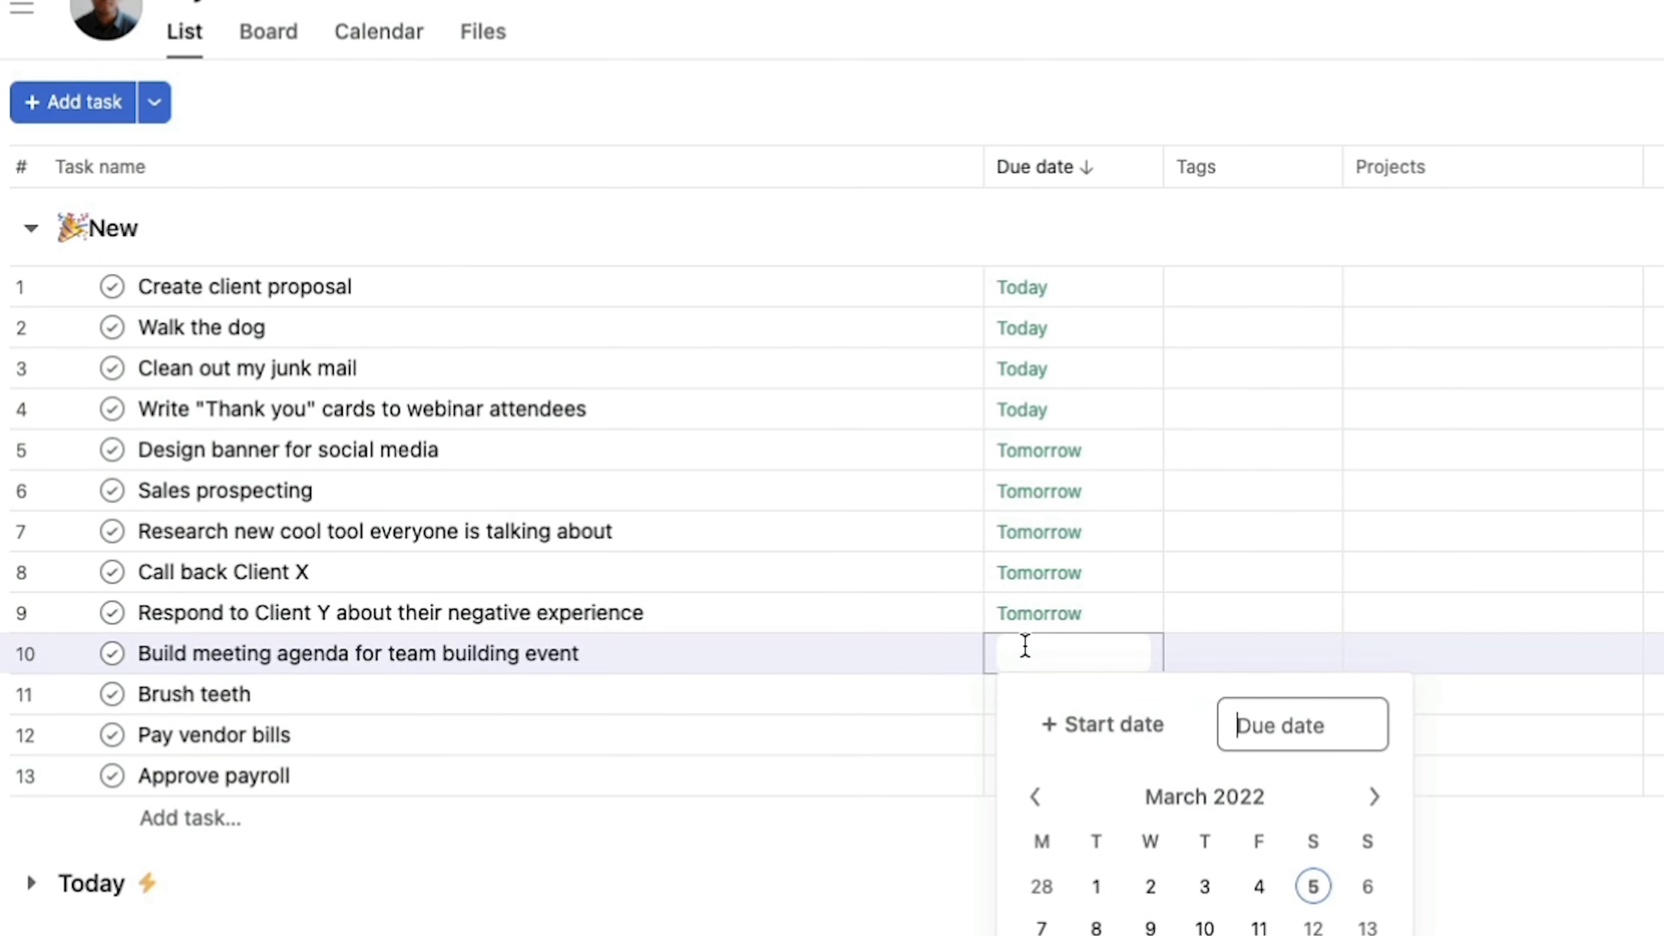
{"action": "left_click", "coordinate": [1043, 925]}
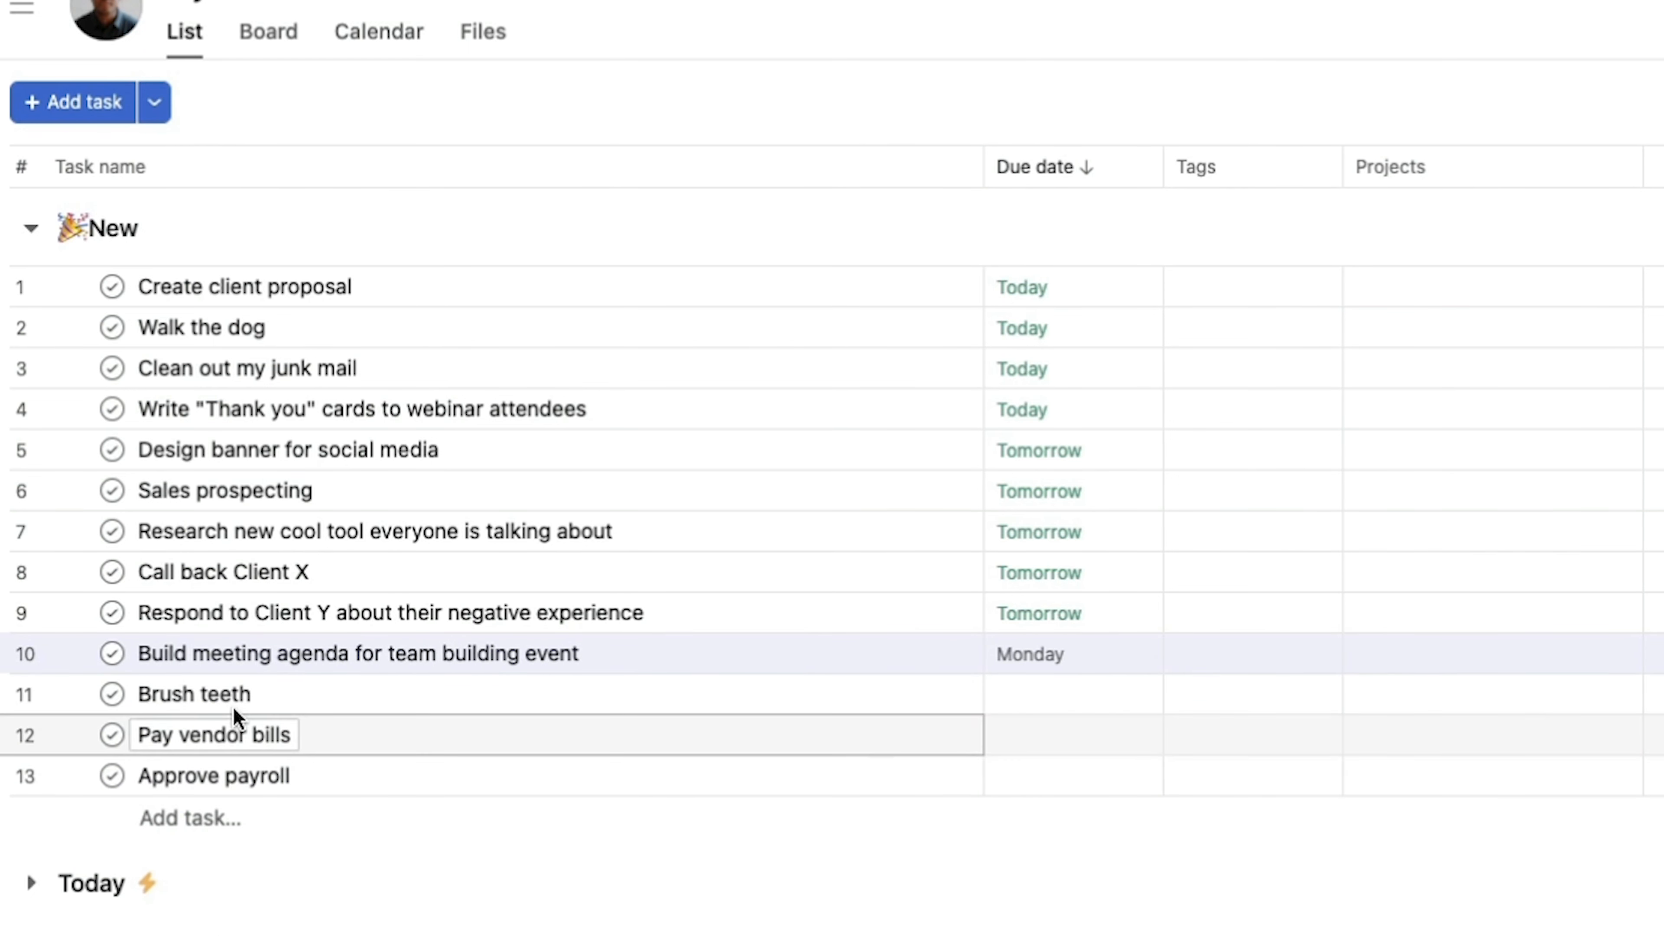
{"action": "left_click", "coordinate": [221, 695]}
{"action": "left_click", "coordinate": [357, 777], "text": "shift"}
{"action": "left_click", "coordinate": [1028, 693]}
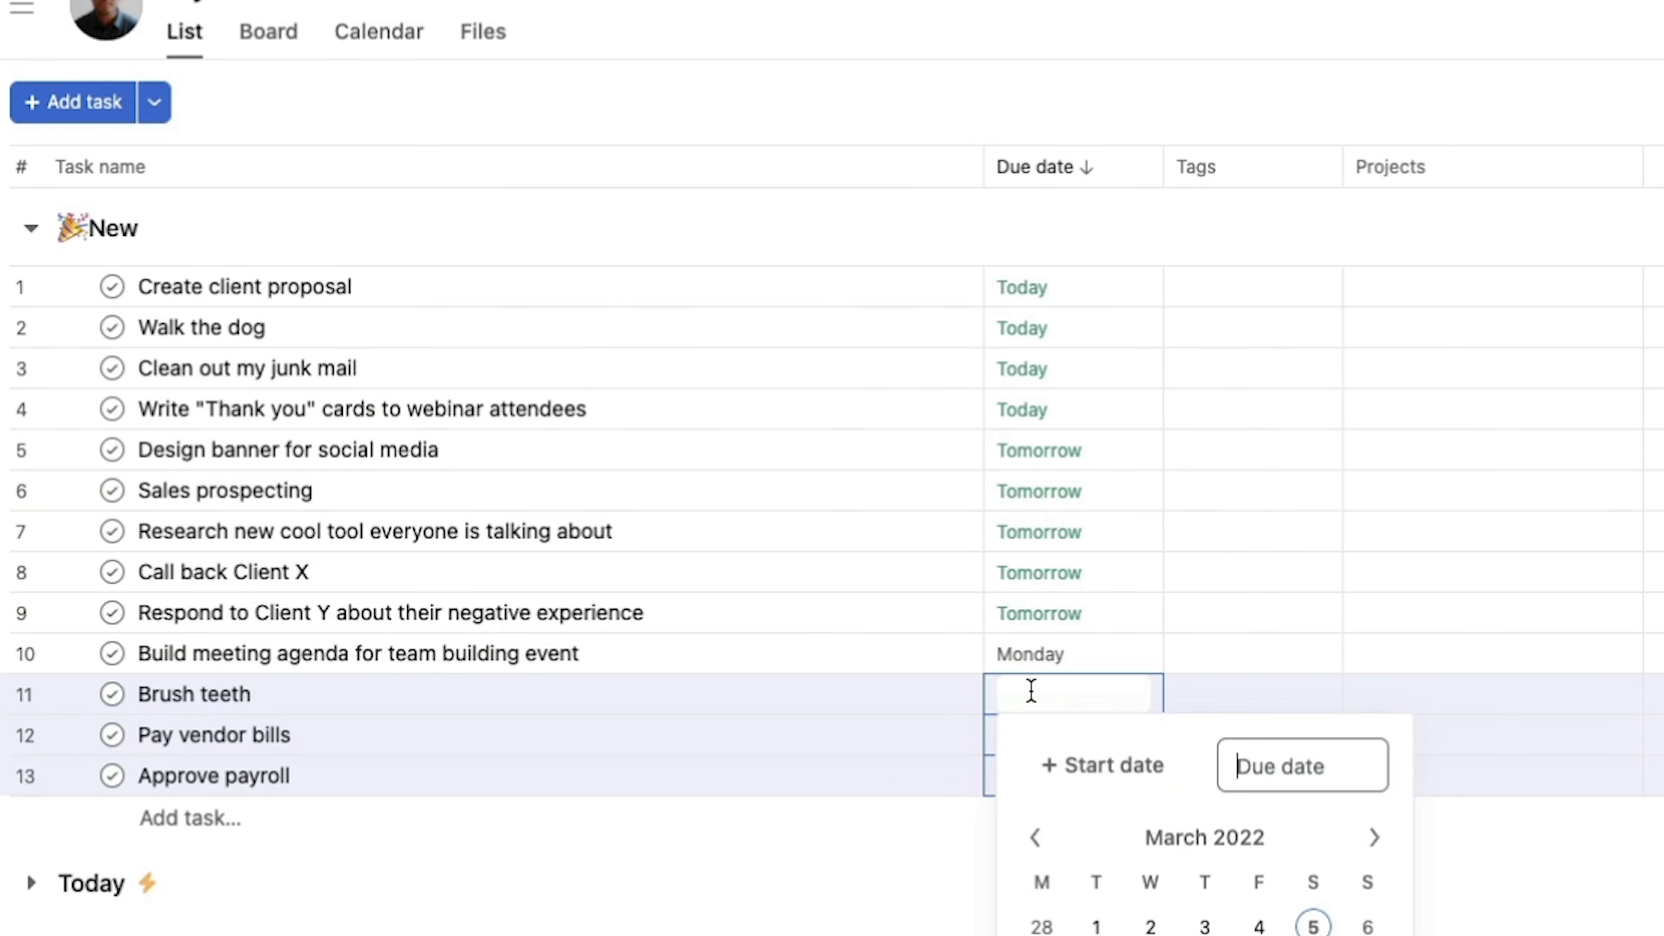
{"action": "left_click", "coordinate": [1043, 935]}
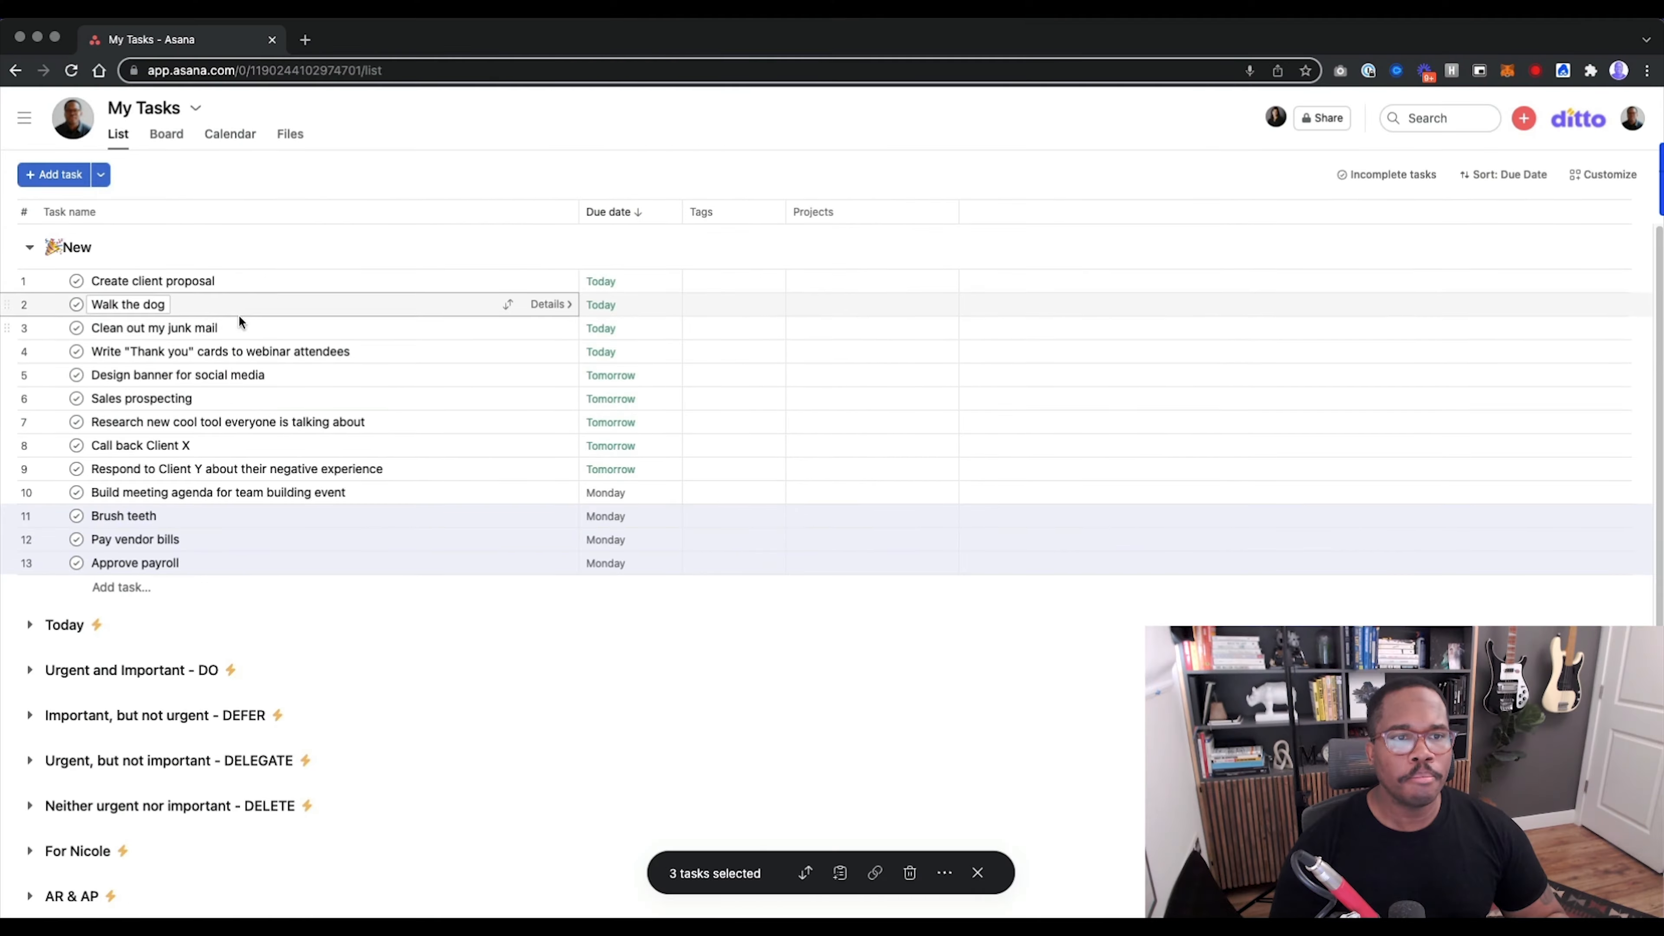
Change the due date of the six tasks from "Create client proposal" to "Sales prospecting" to 03/07/22 in one bulk edit.
{"action": "left_click", "coordinate": [147, 280]}
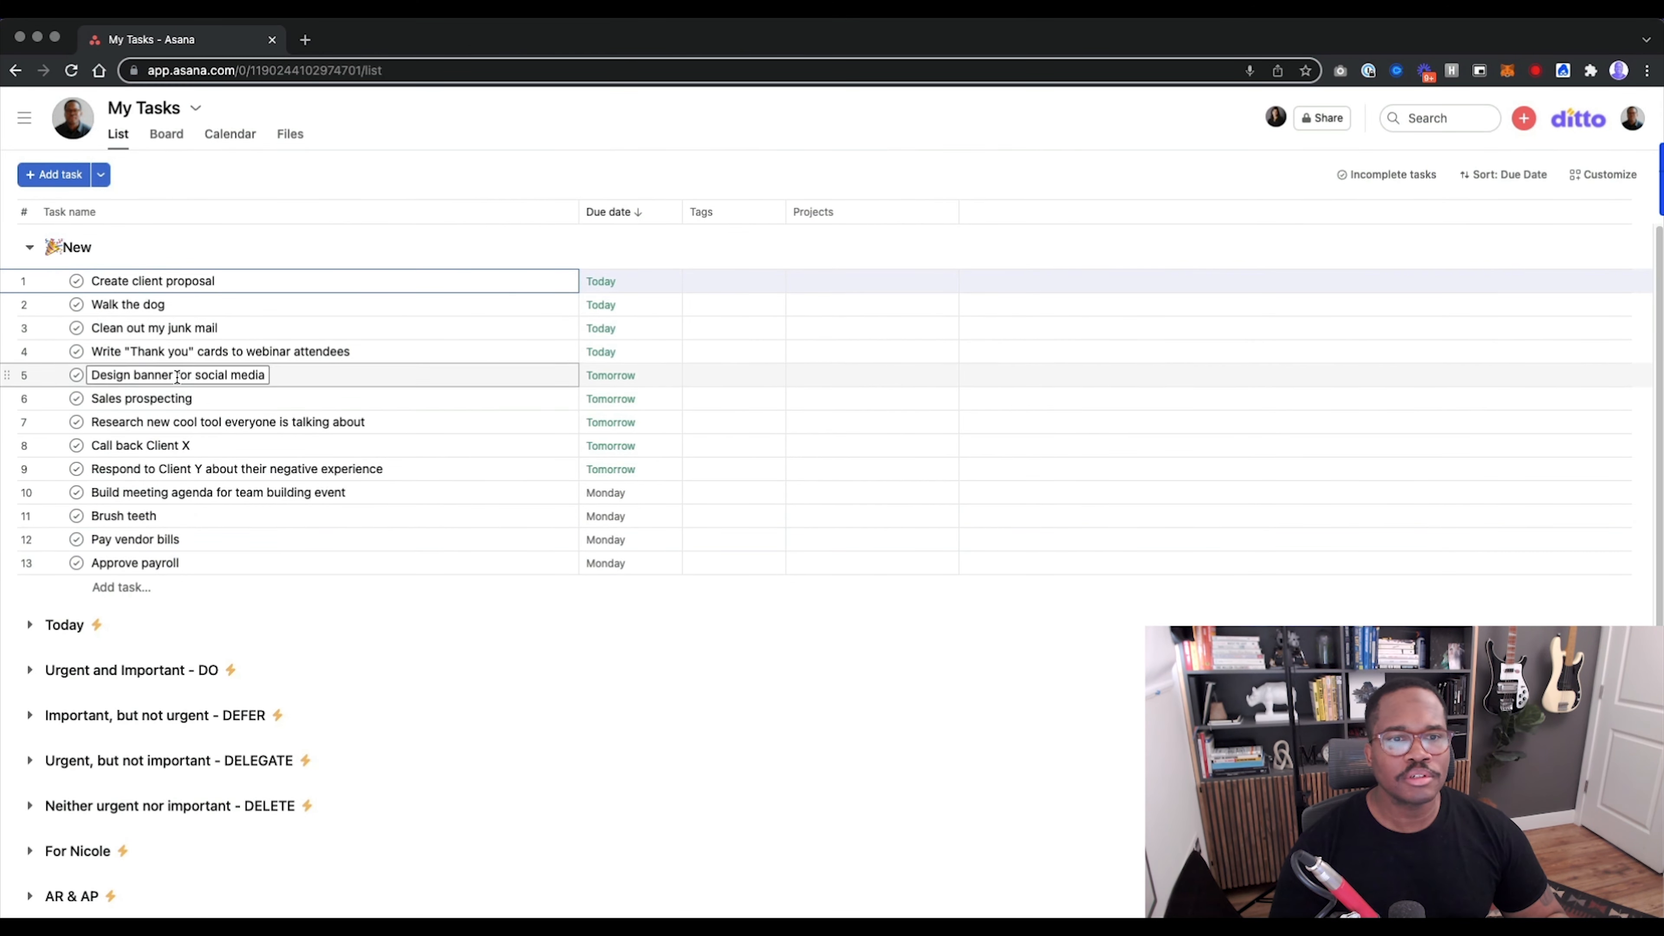
{"action": "left_click", "coordinate": [173, 402], "text": "shift"}
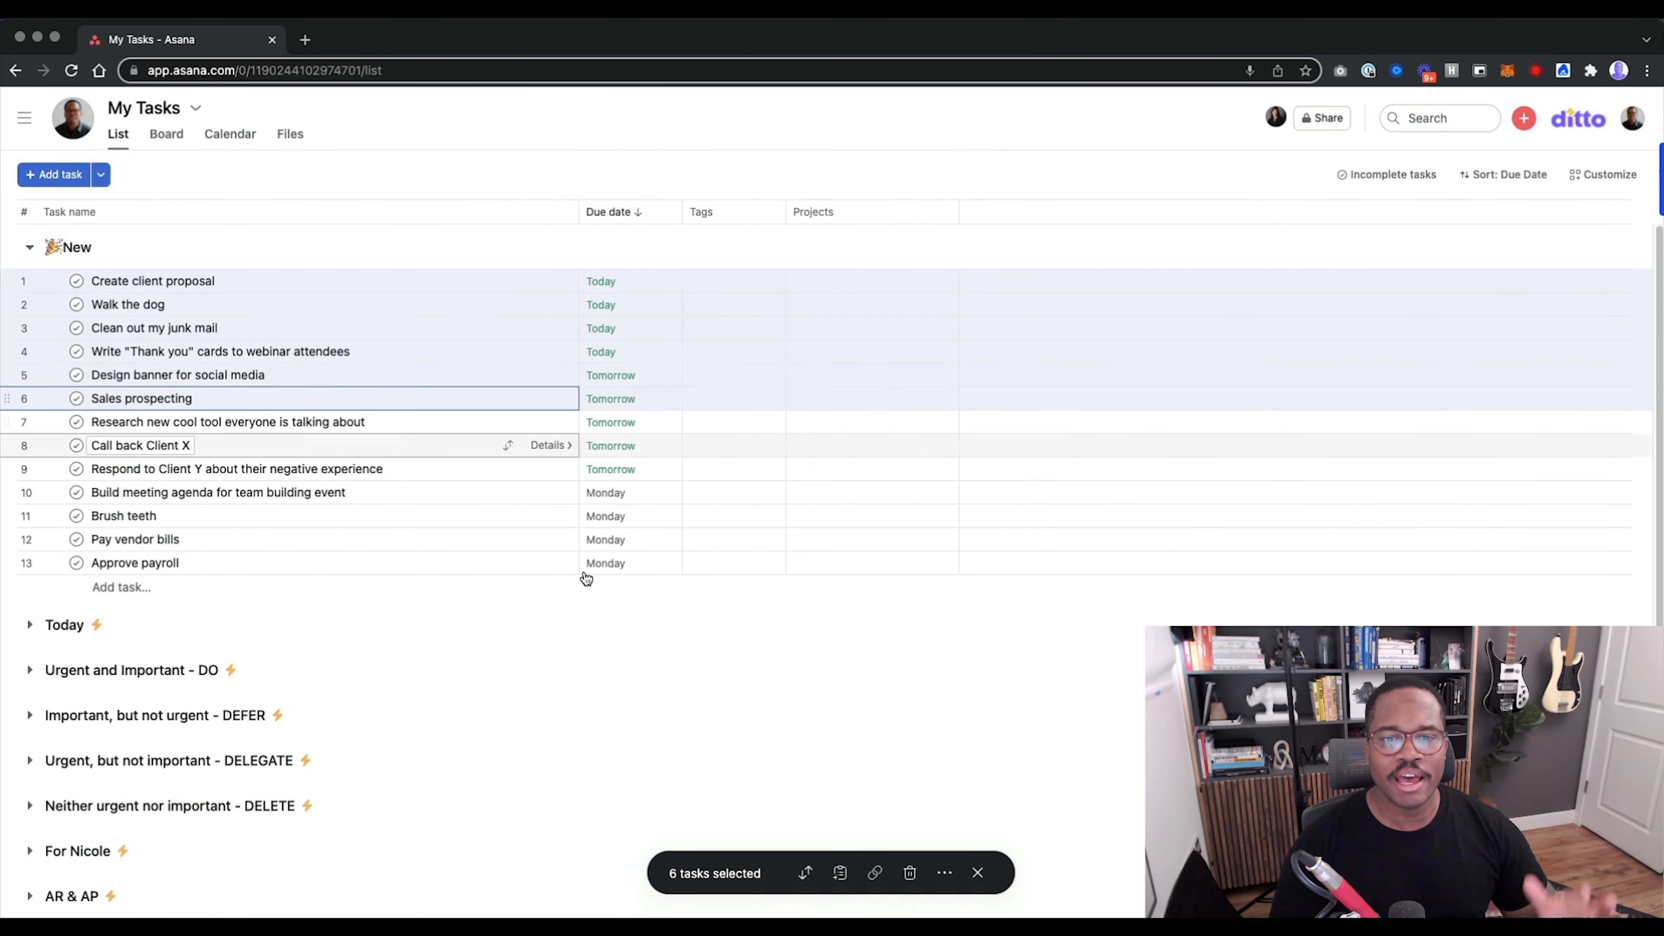
{"action": "left_click", "coordinate": [603, 401]}
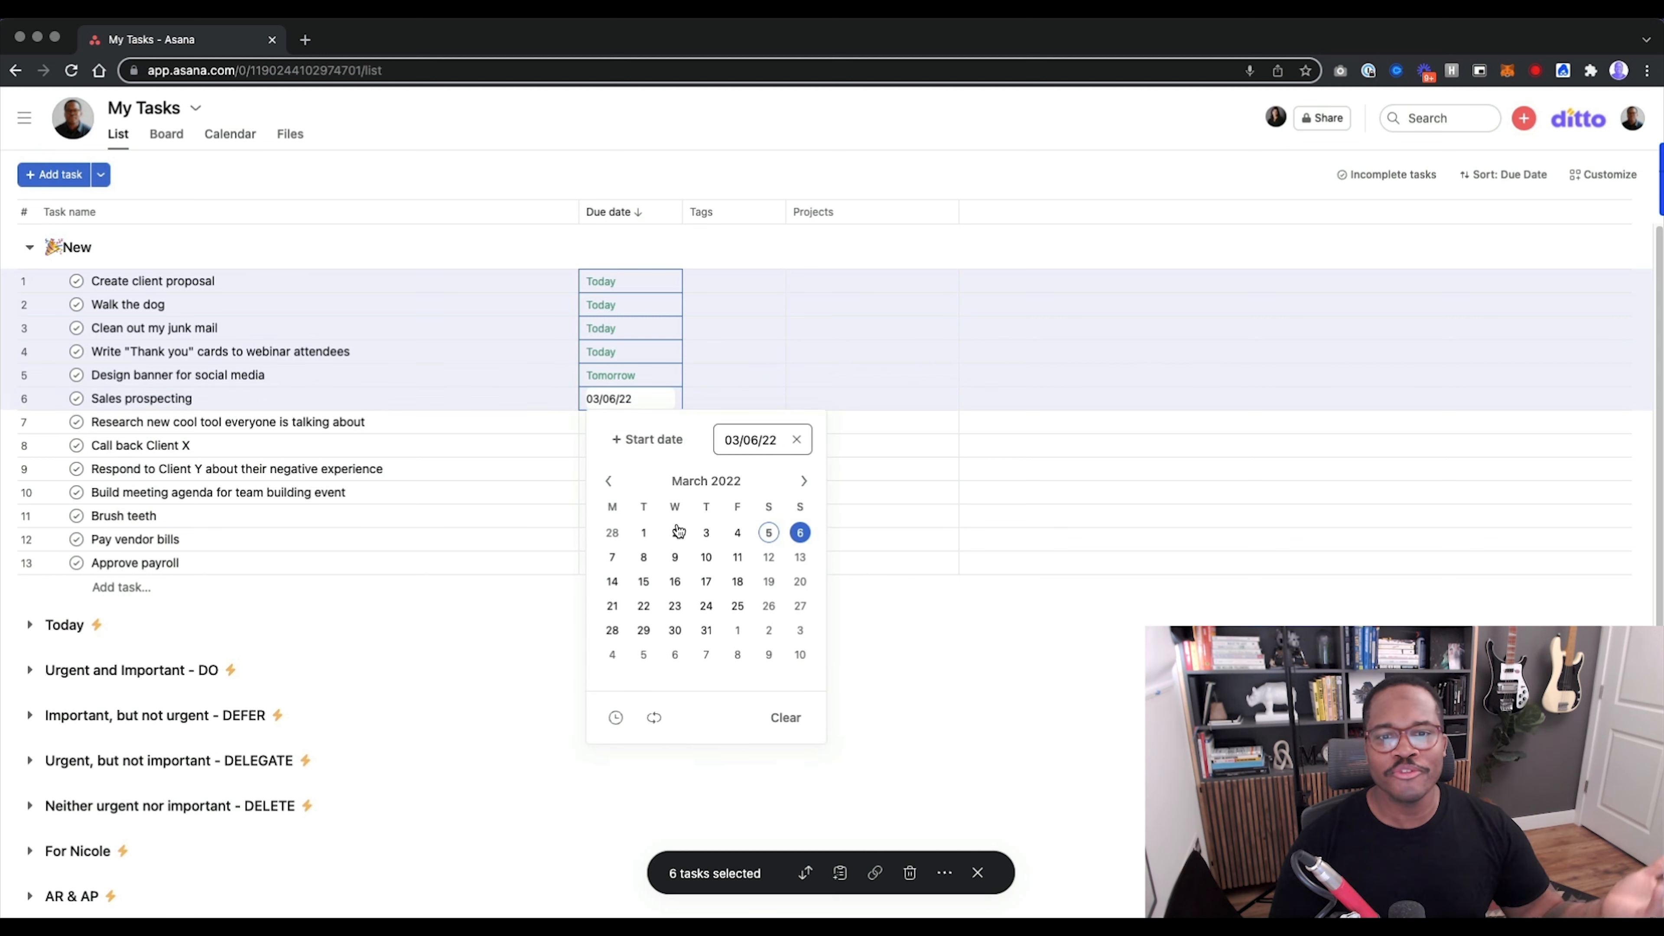
{"action": "left_click", "coordinate": [612, 557]}
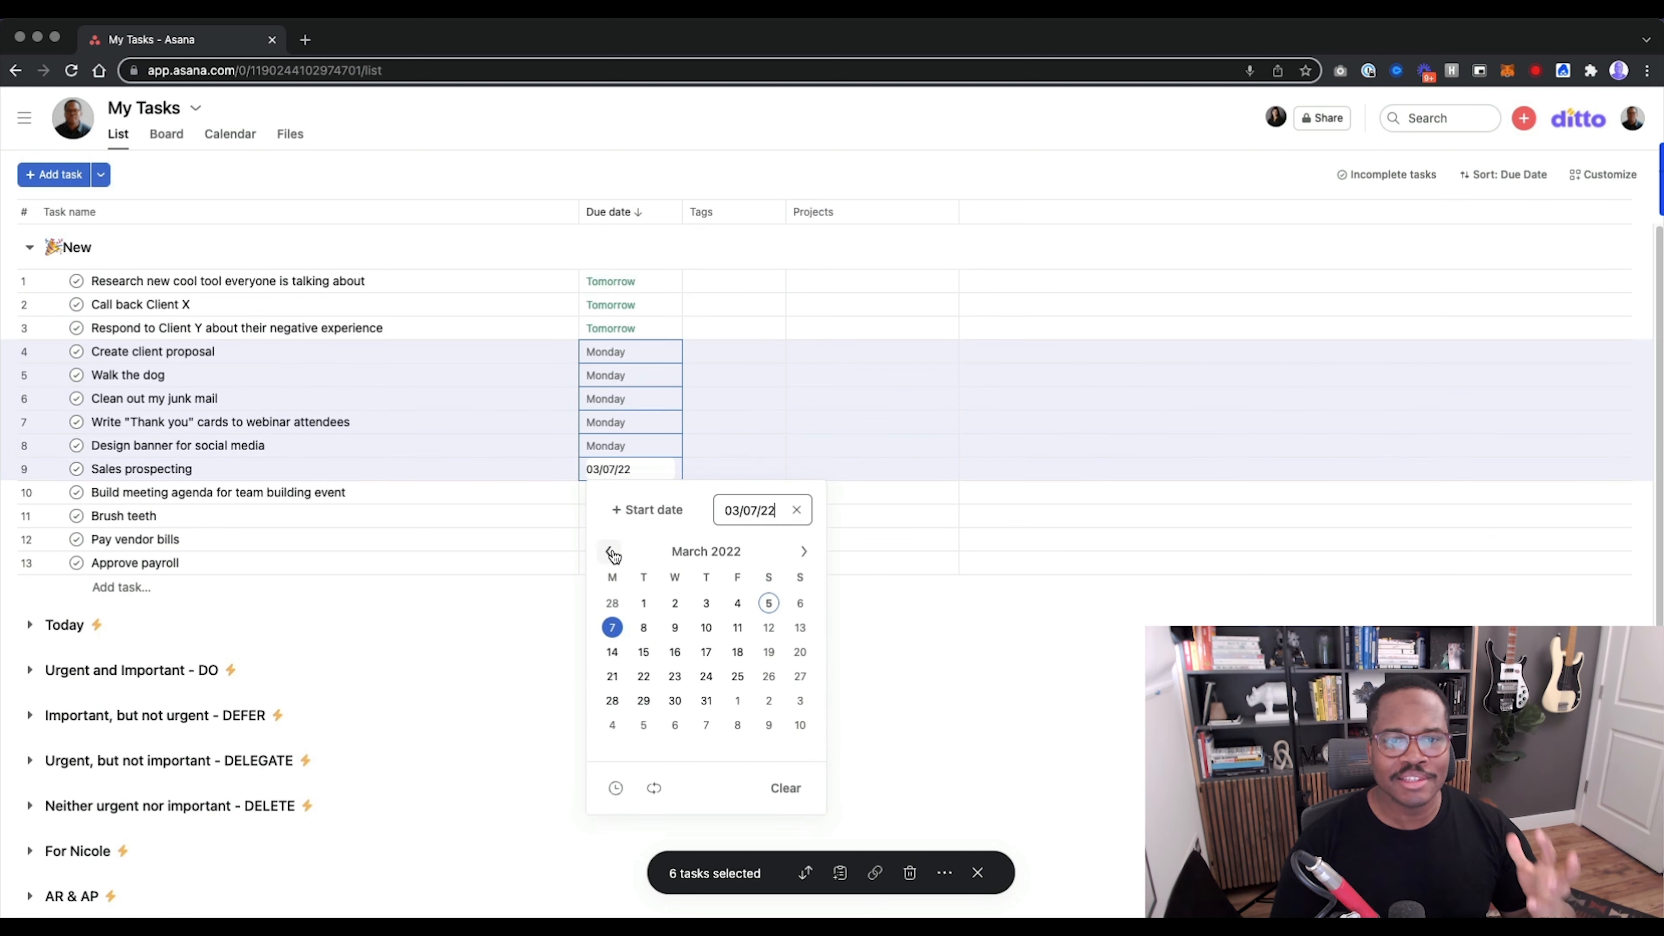
{"action": "left_click", "coordinate": [944, 703]}
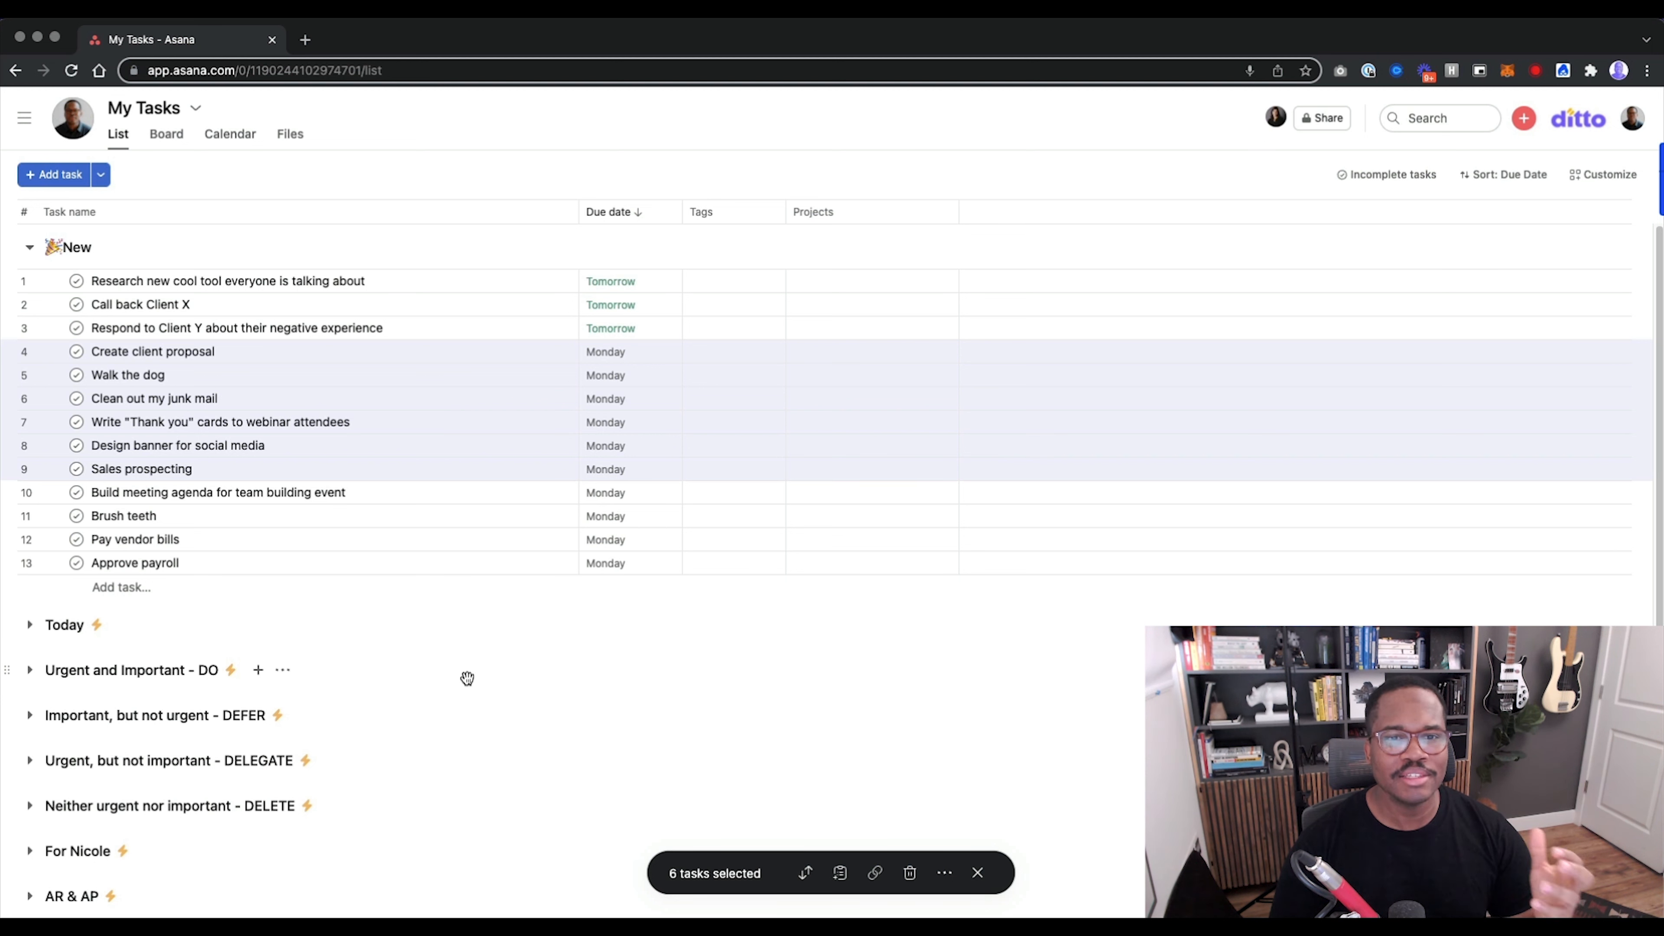
Change the due date of the "Research new cool tool", "Call back Client X" and "Respond to Client Y" tasks to 03/07/22.
{"action": "left_click", "coordinate": [191, 334]}
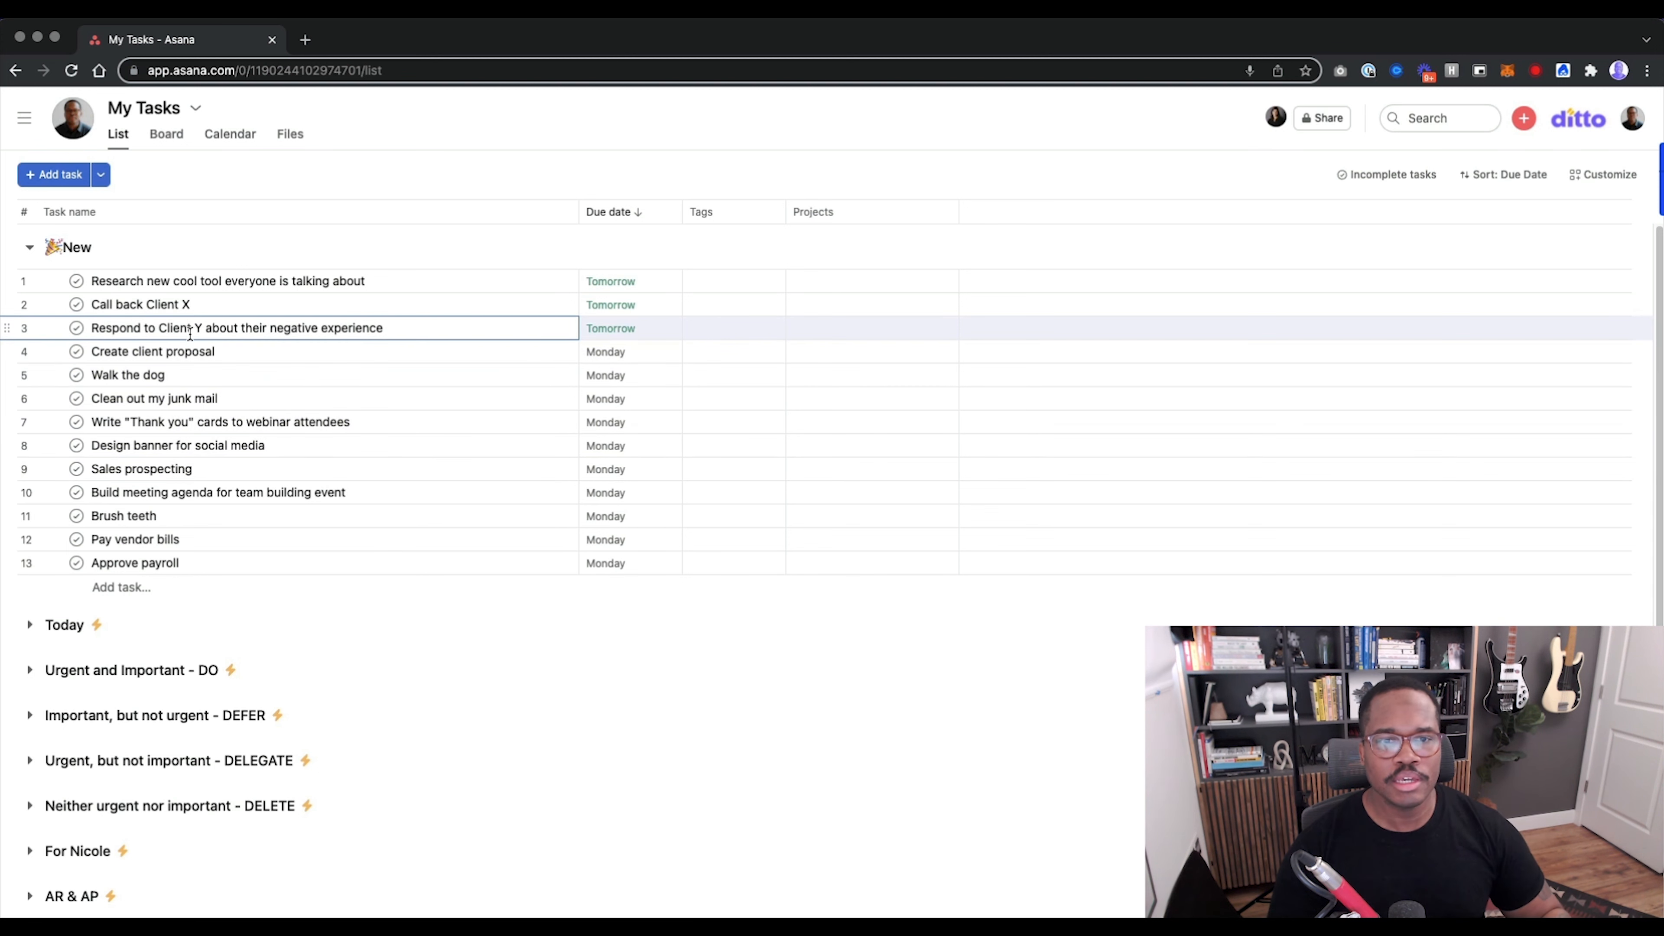
{"action": "left_click", "coordinate": [644, 289], "text": "shift"}
{"action": "left_click", "coordinate": [608, 283]}
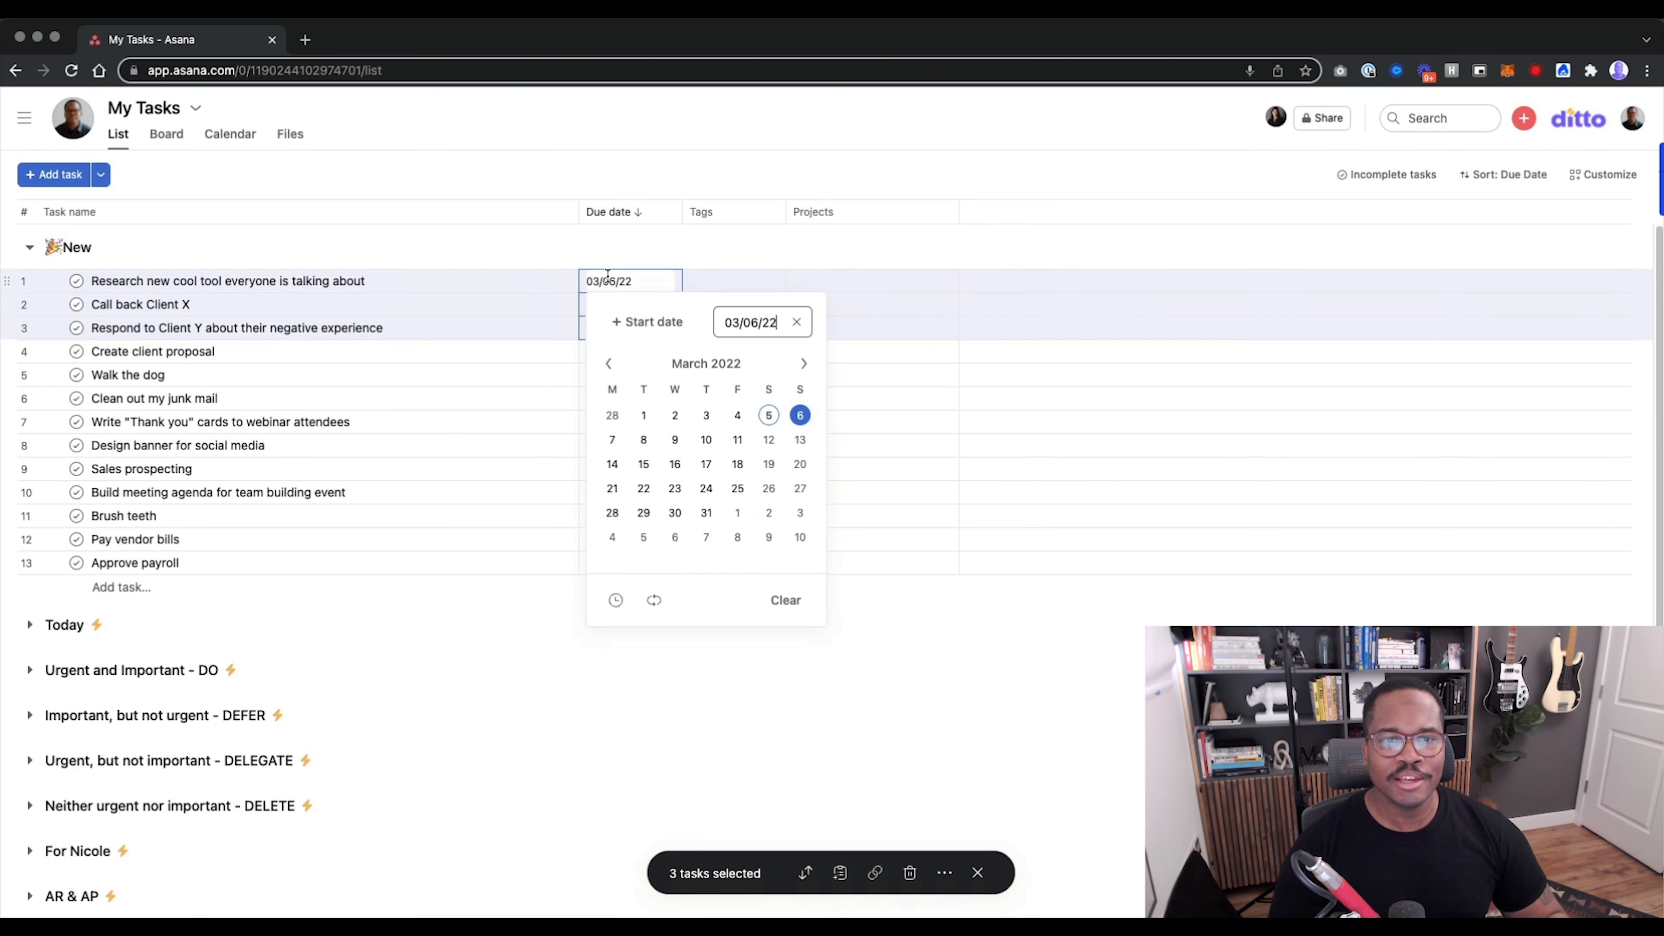
{"action": "left_click", "coordinate": [609, 438]}
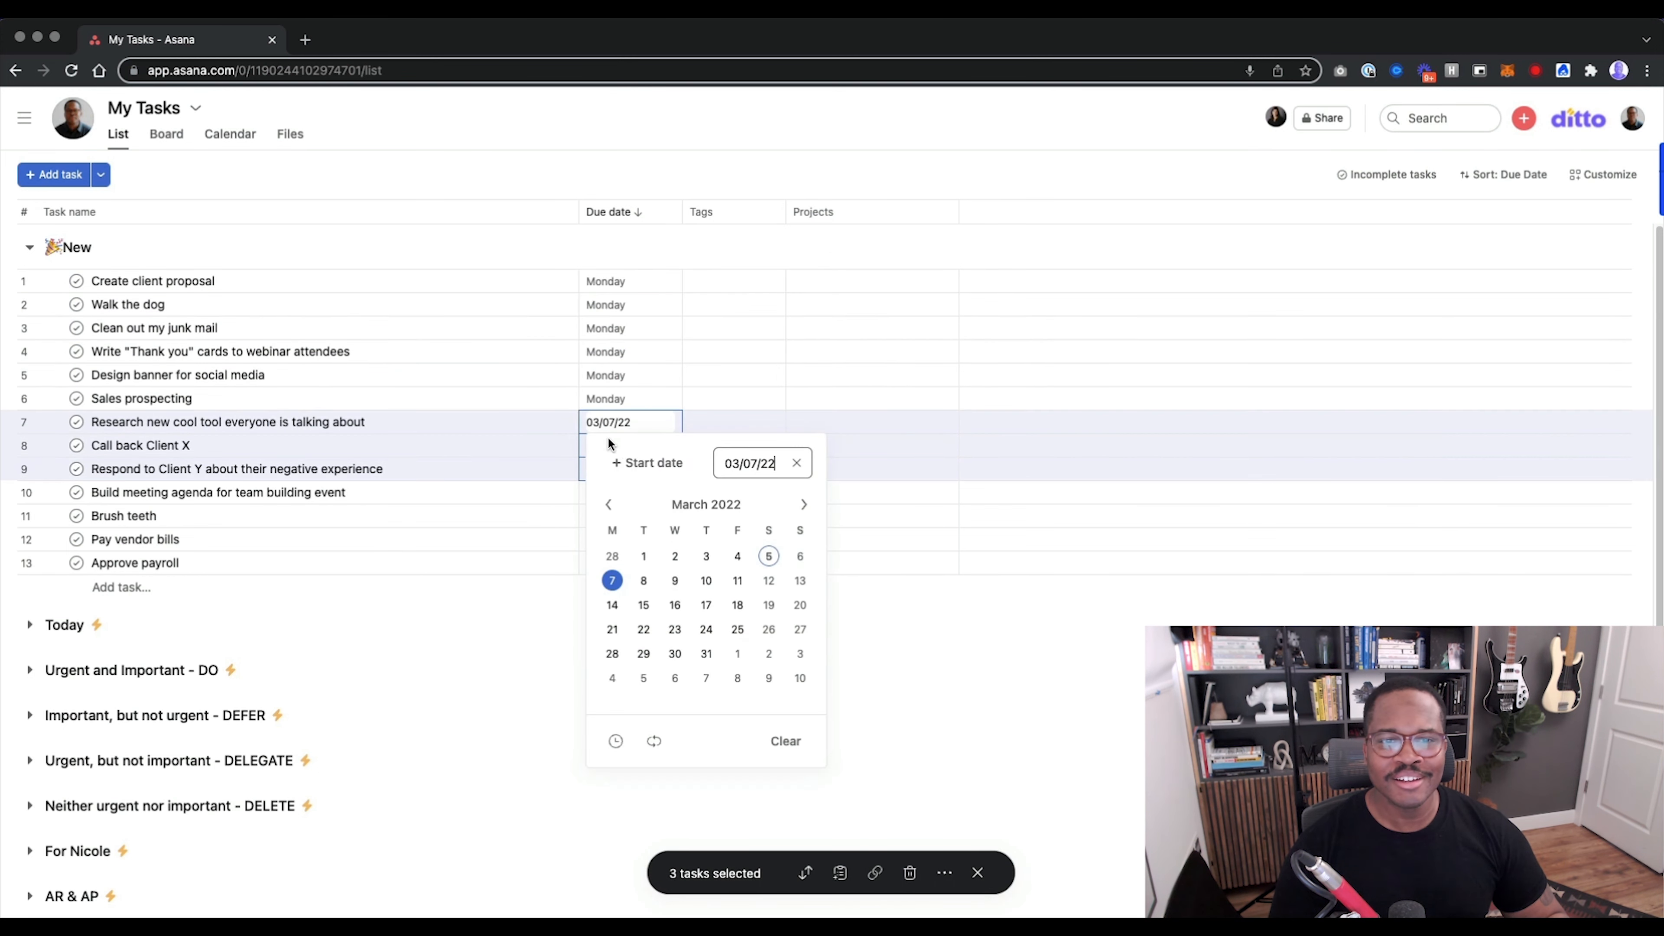
{"action": "left_click", "coordinate": [909, 630]}
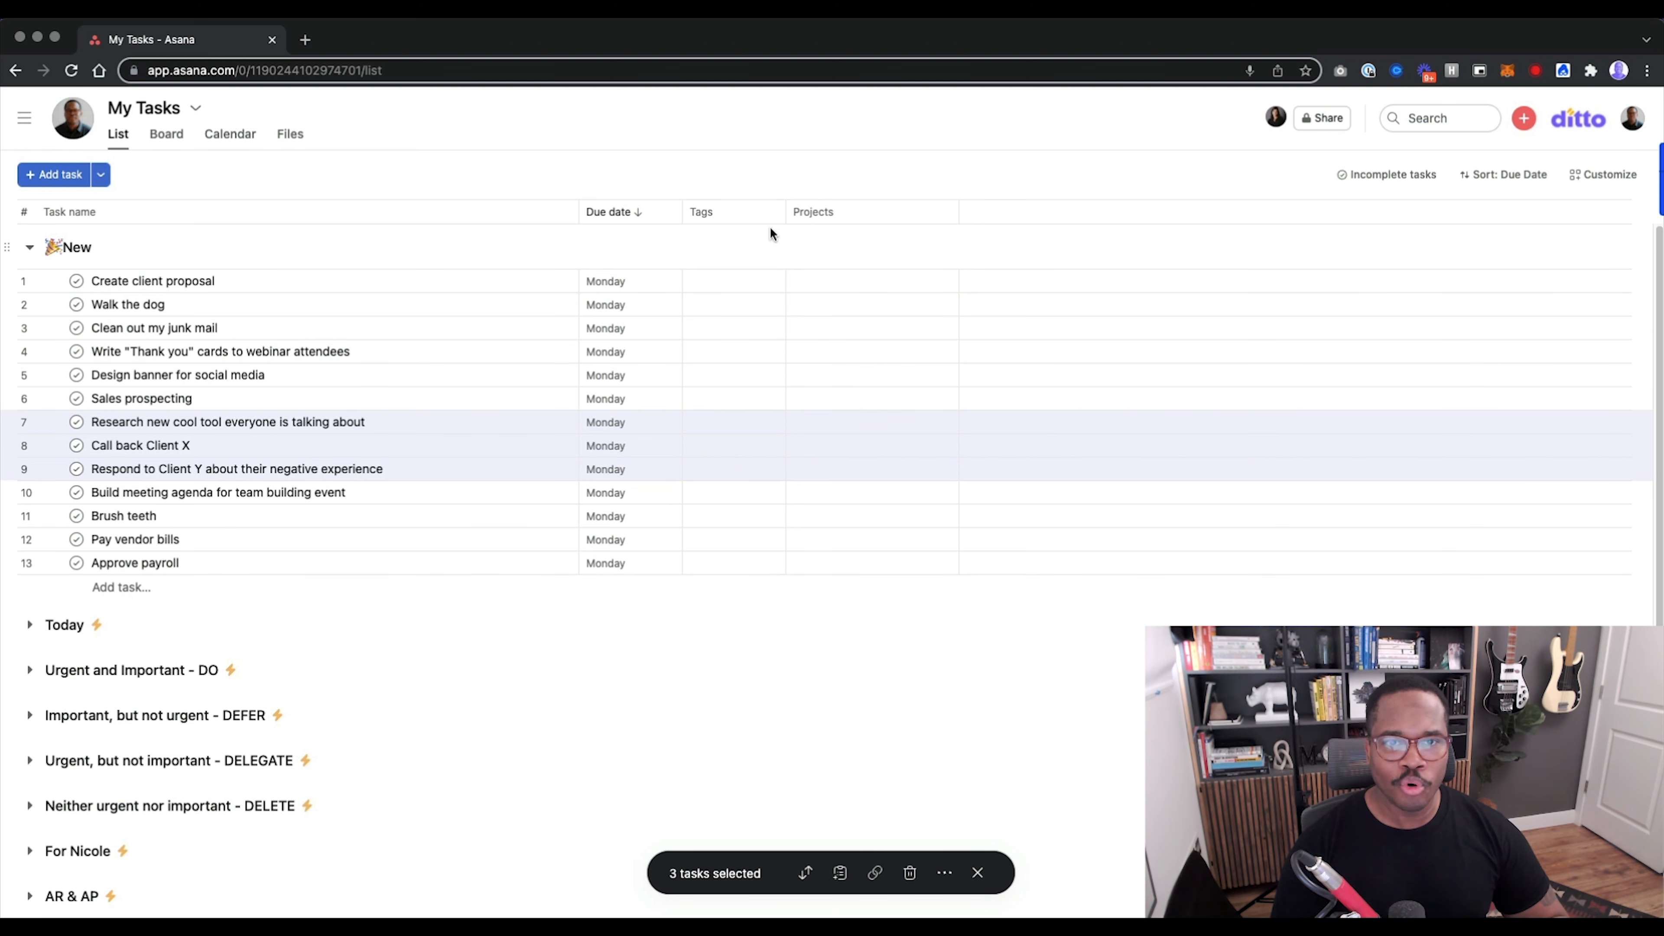
Tag "Create client proposal" with DO and move it to the "Urgent and Important - DO" section.
{"action": "left_click", "coordinate": [724, 281]}
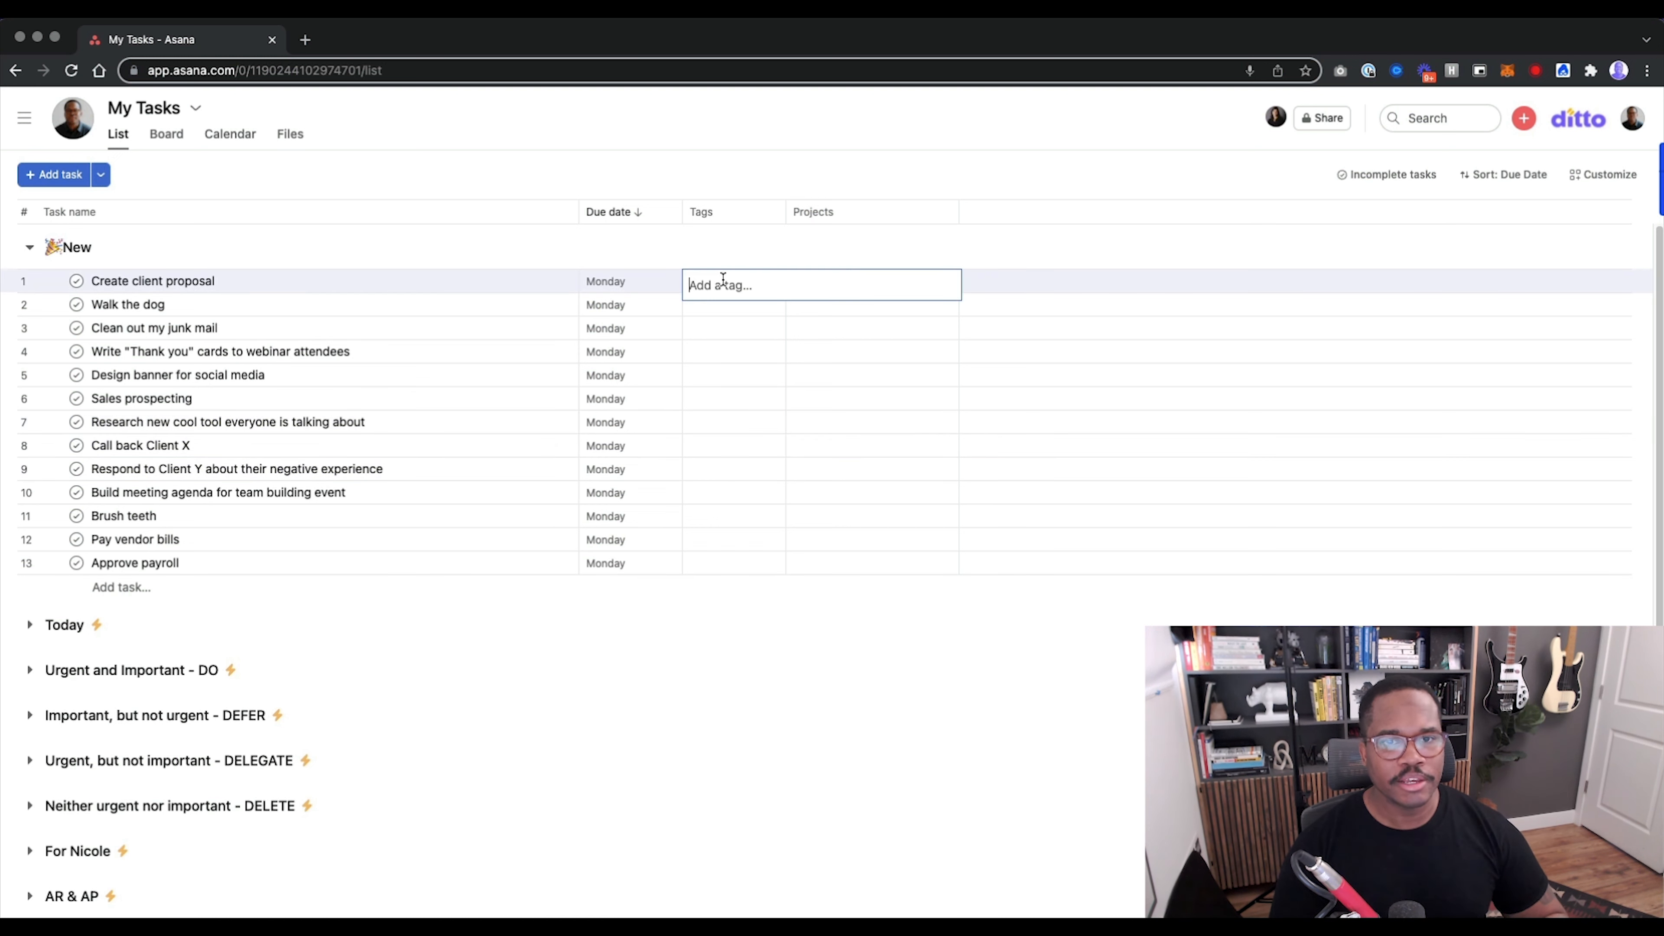
{"action": "type", "text": "DO"}
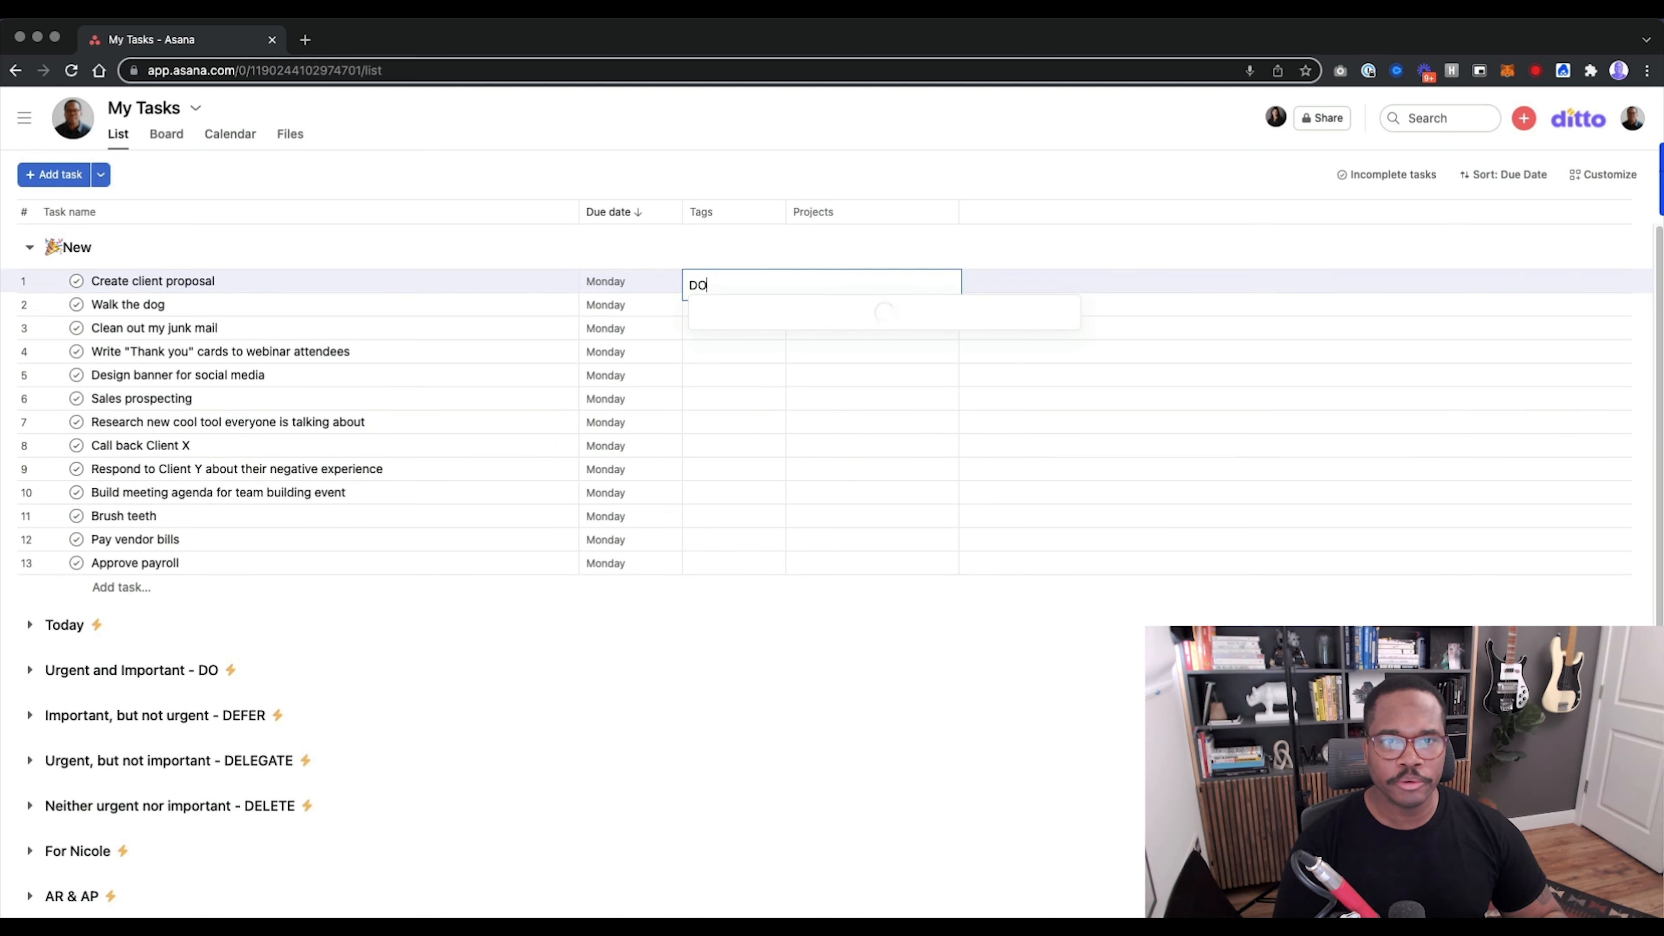
{"action": "left_click", "coordinate": [733, 315]}
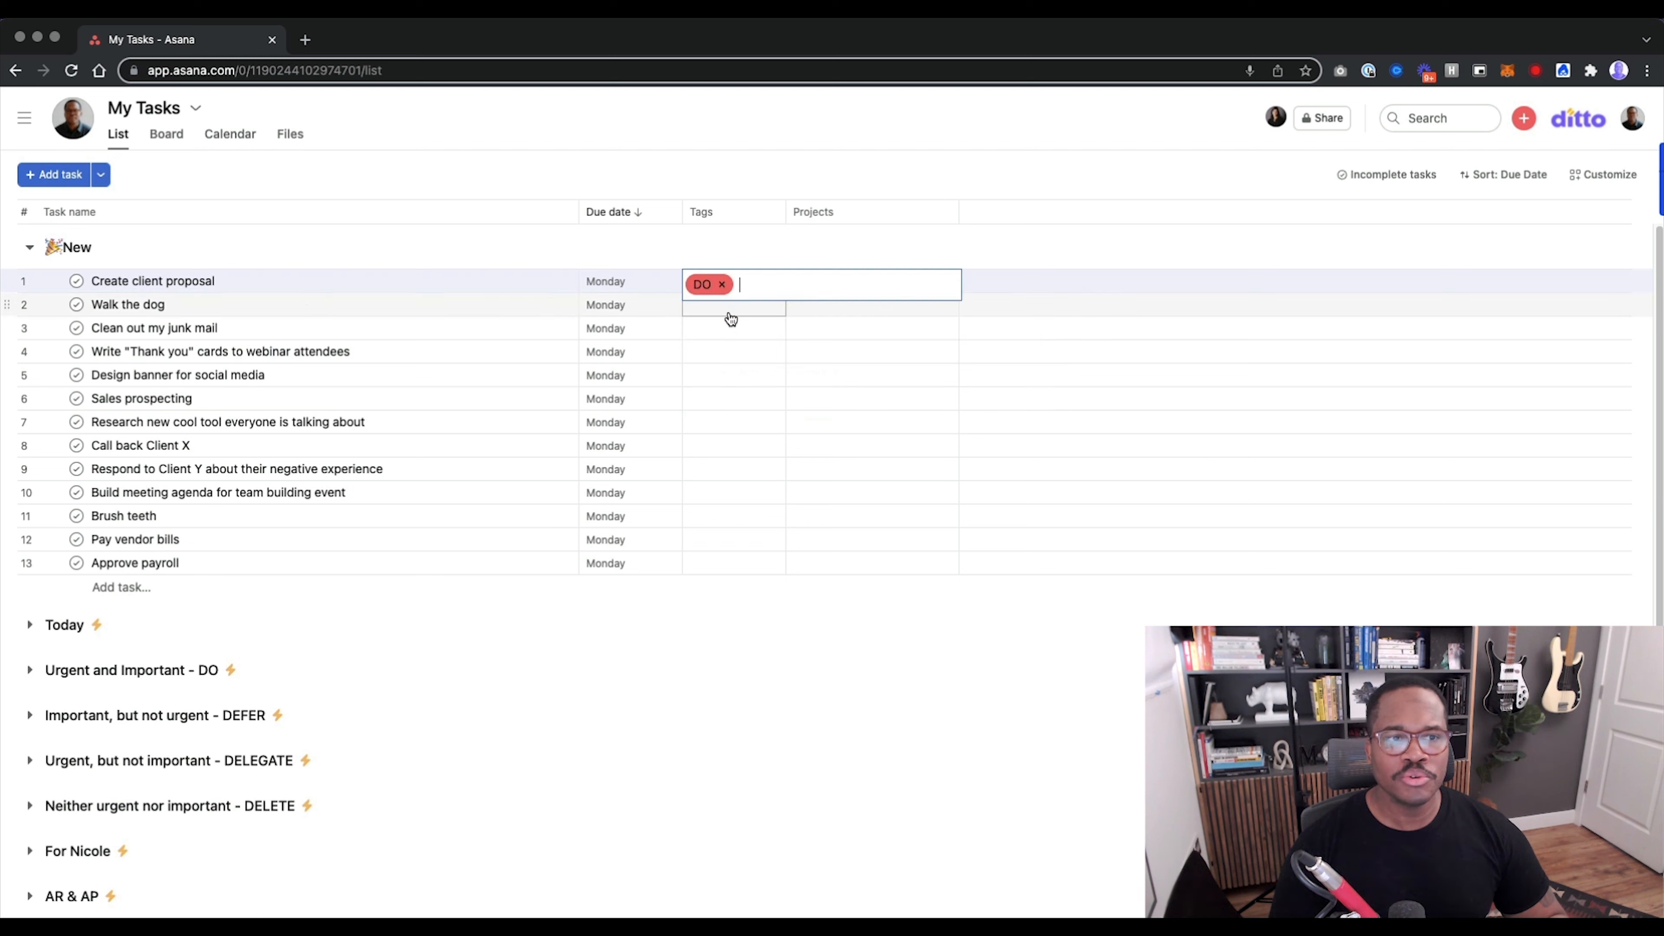
{"action": "left_click_drag", "start_coordinate": [5, 278], "coordinate": [100, 670]}
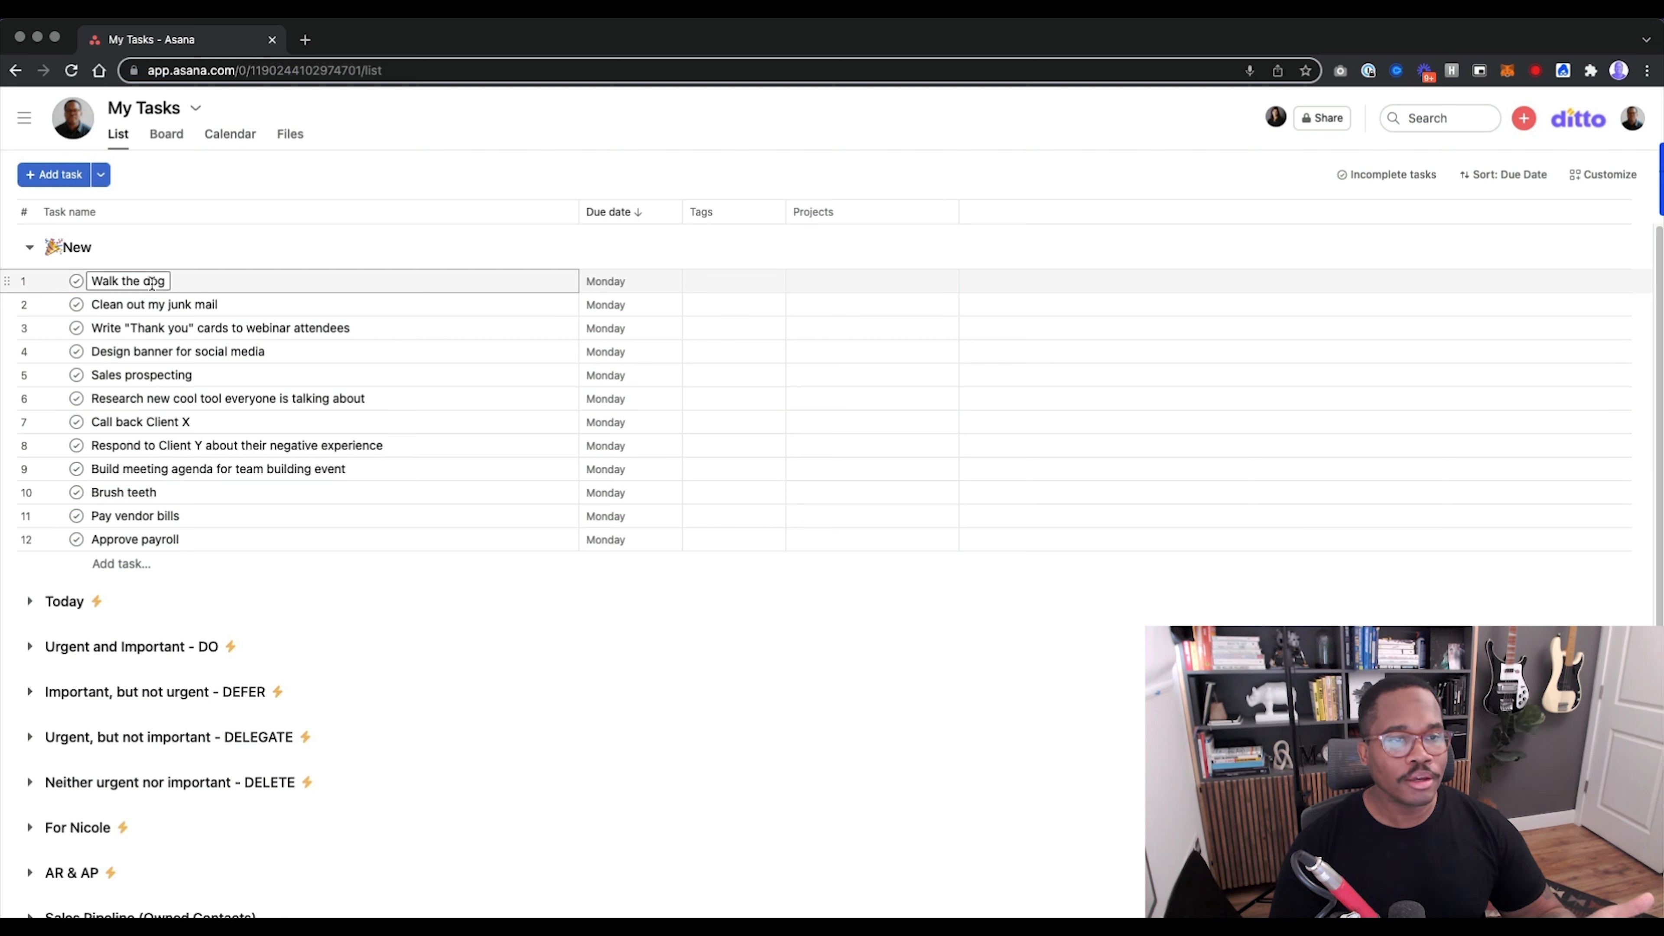
Add the DO tag to the "Walk the dog" task.
{"action": "left_click", "coordinate": [131, 283]}
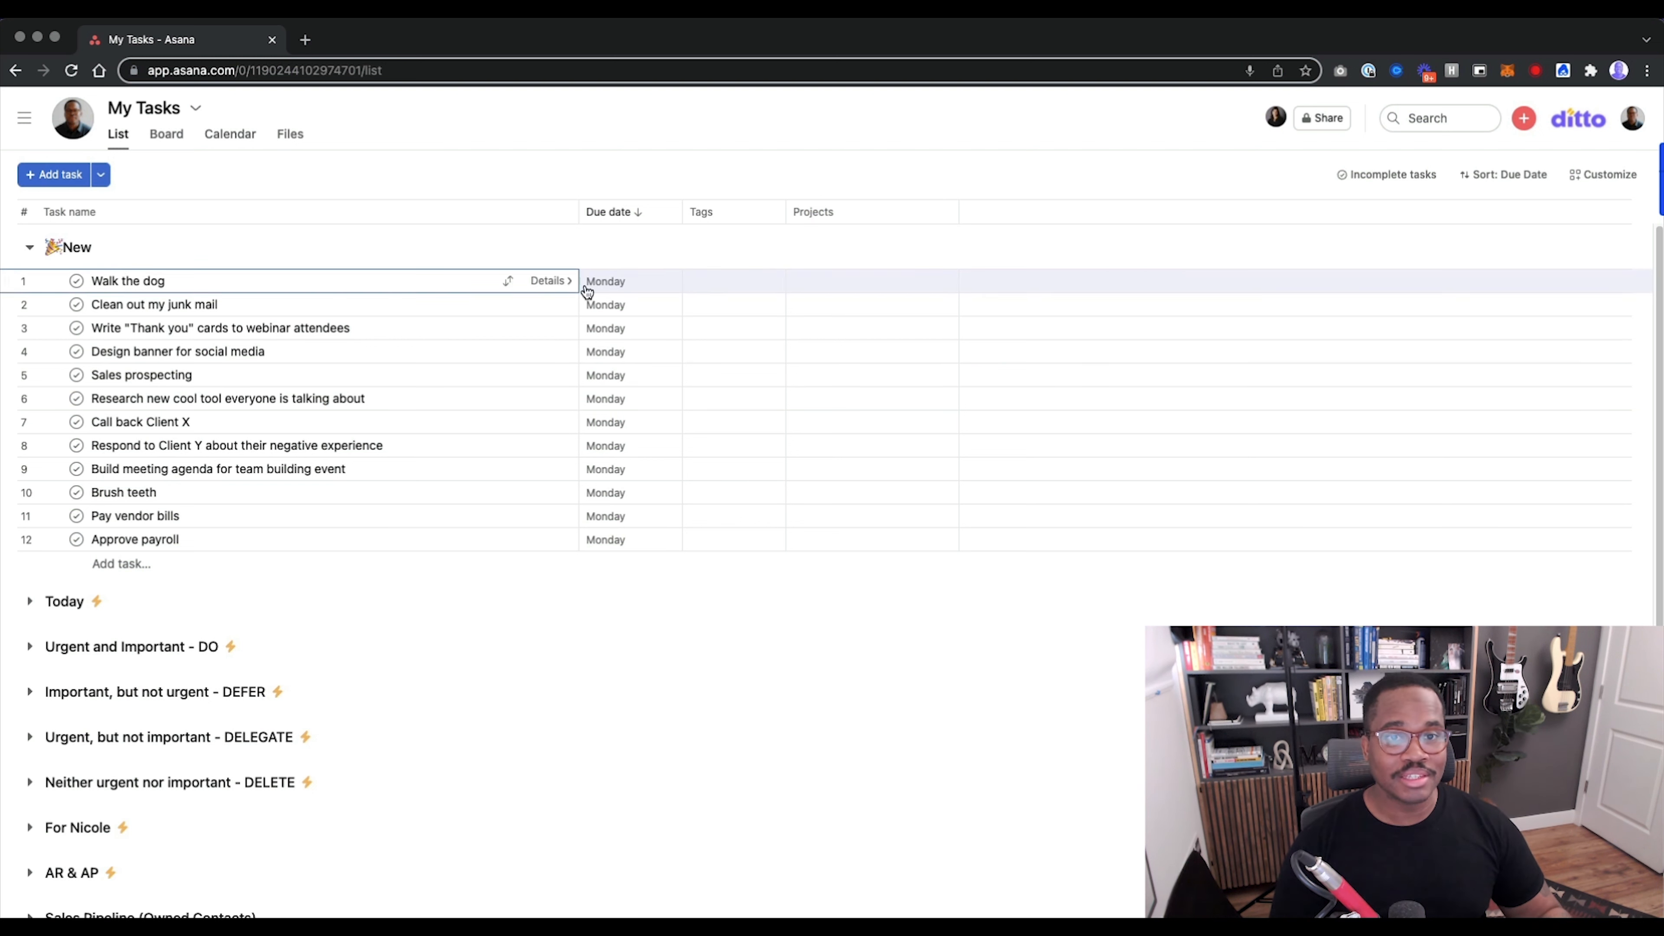
{"action": "left_click", "coordinate": [724, 280]}
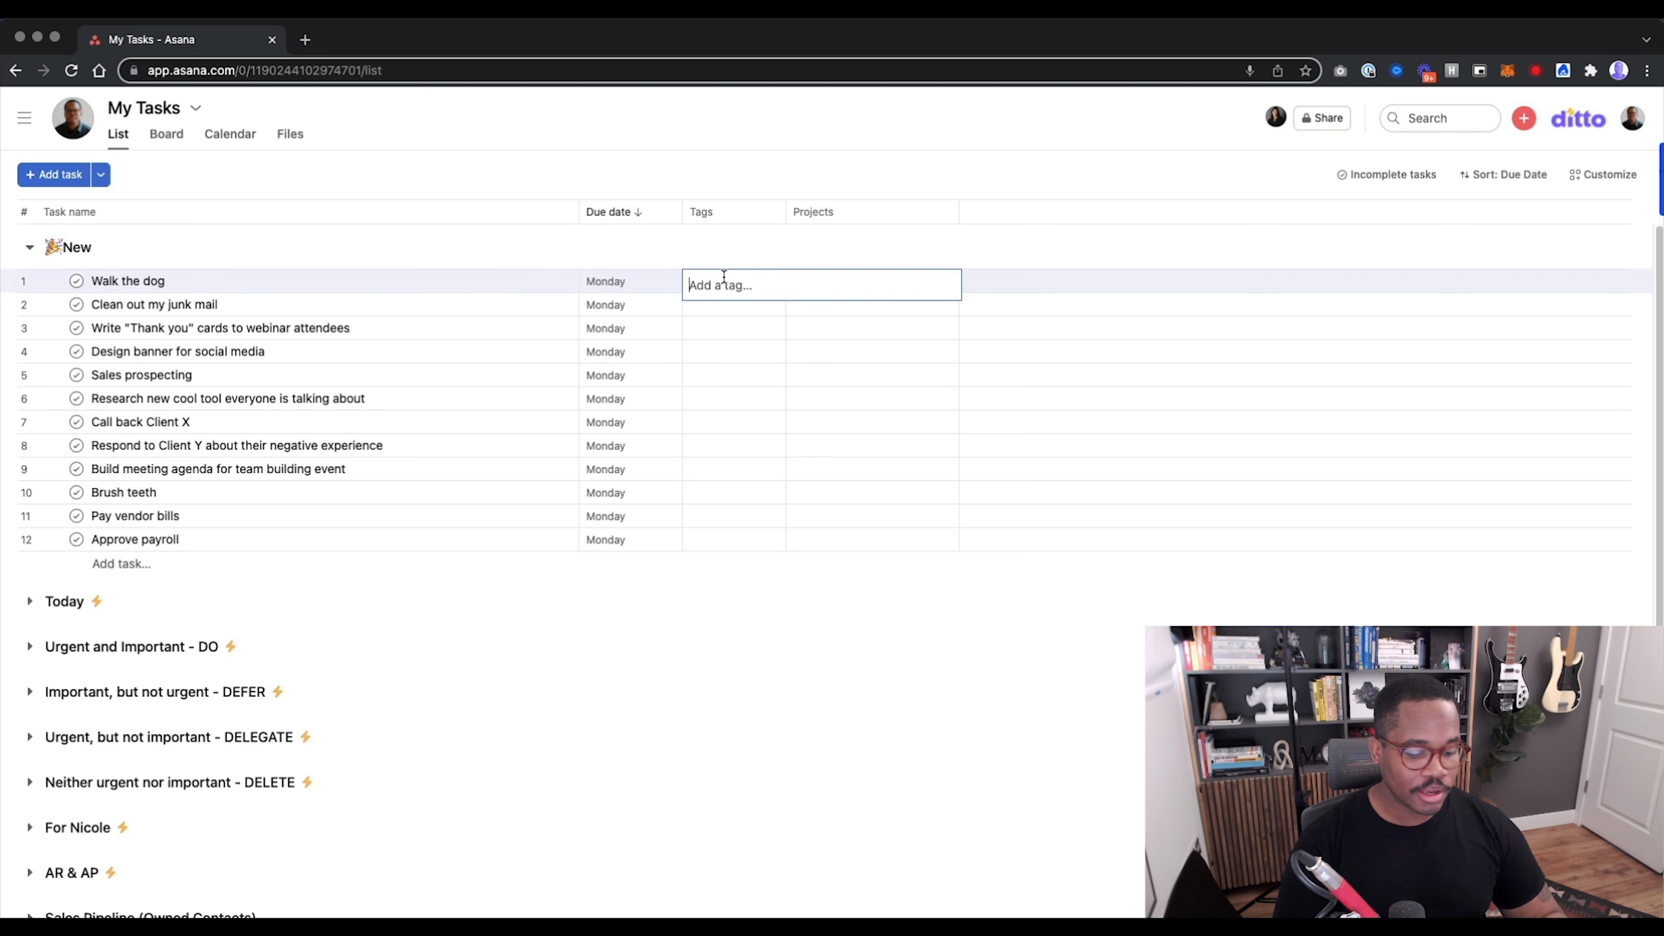
{"action": "type", "text": "DO"}
{"action": "left_click", "coordinate": [753, 316]}
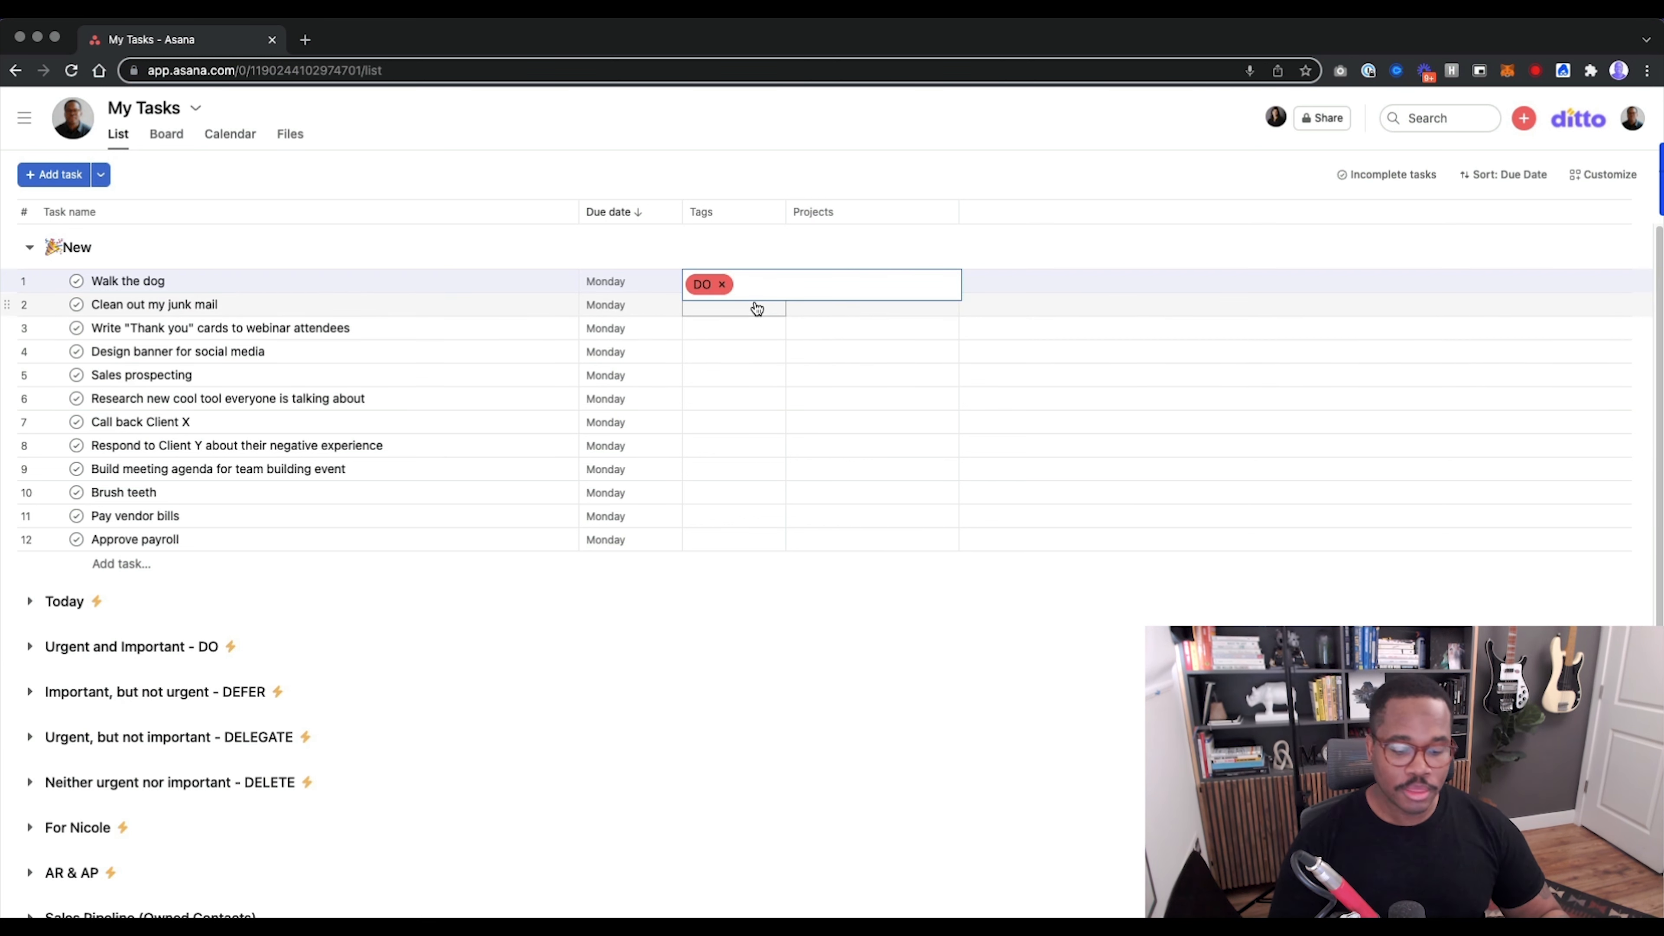
Replace the DO tag on "Walk the dog" with the DEFER tag.
{"action": "key", "text": "BackSpace"}
{"action": "key", "text": "BackSpace"}
{"action": "type", "text": "DEF"}
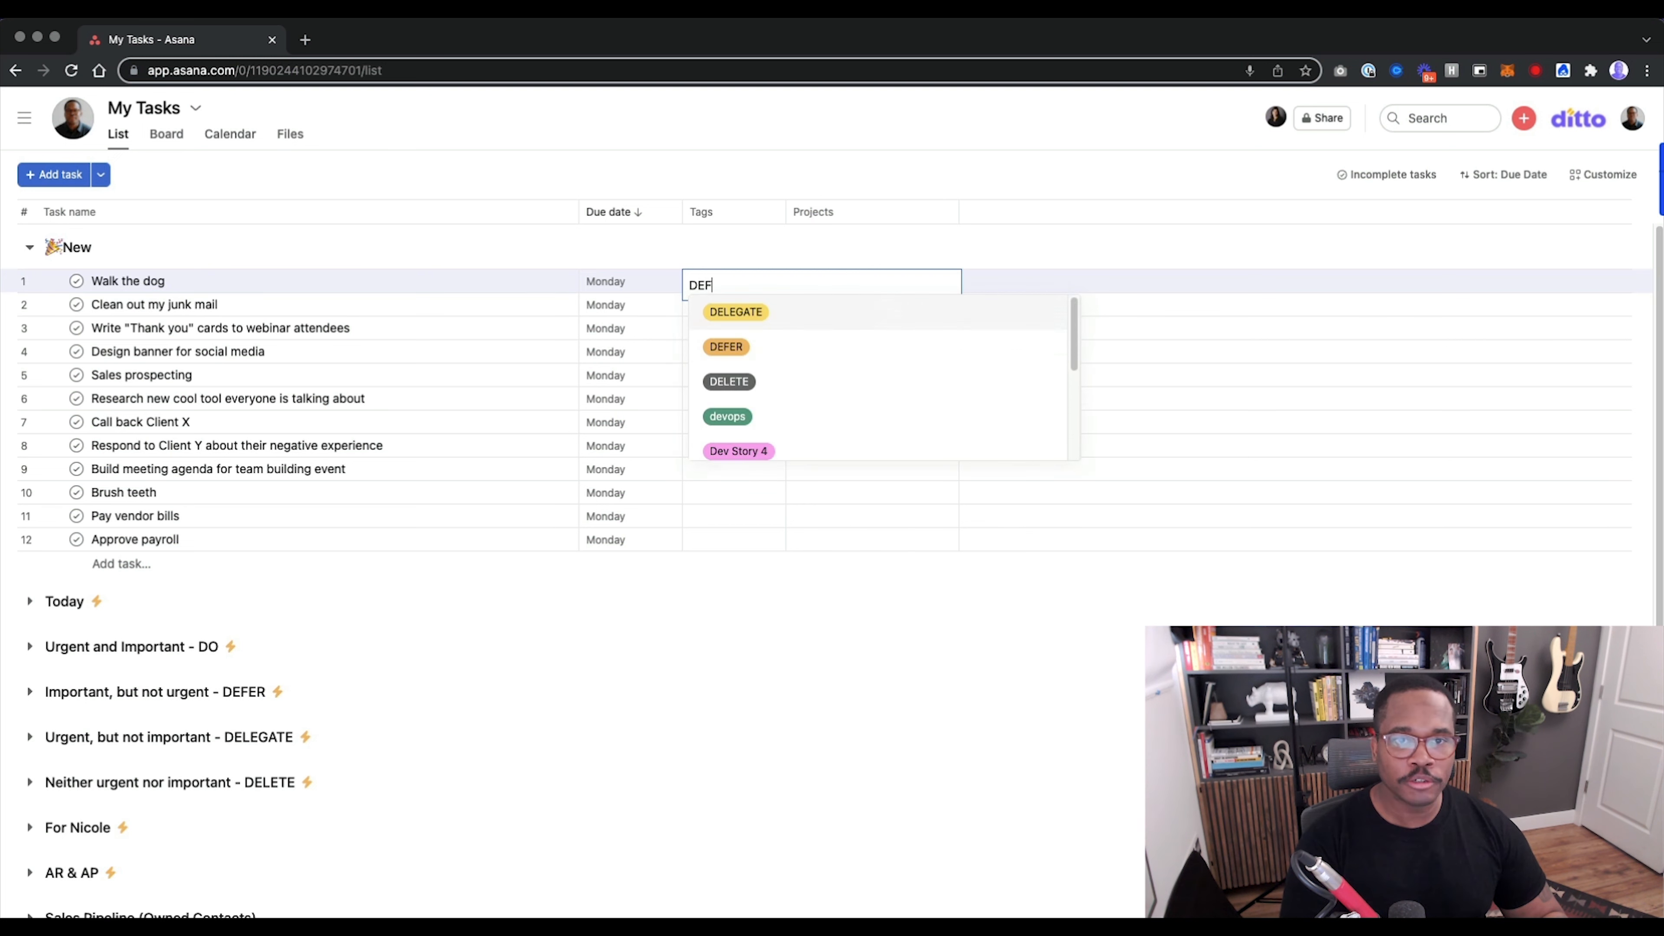
{"action": "left_click", "coordinate": [709, 318]}
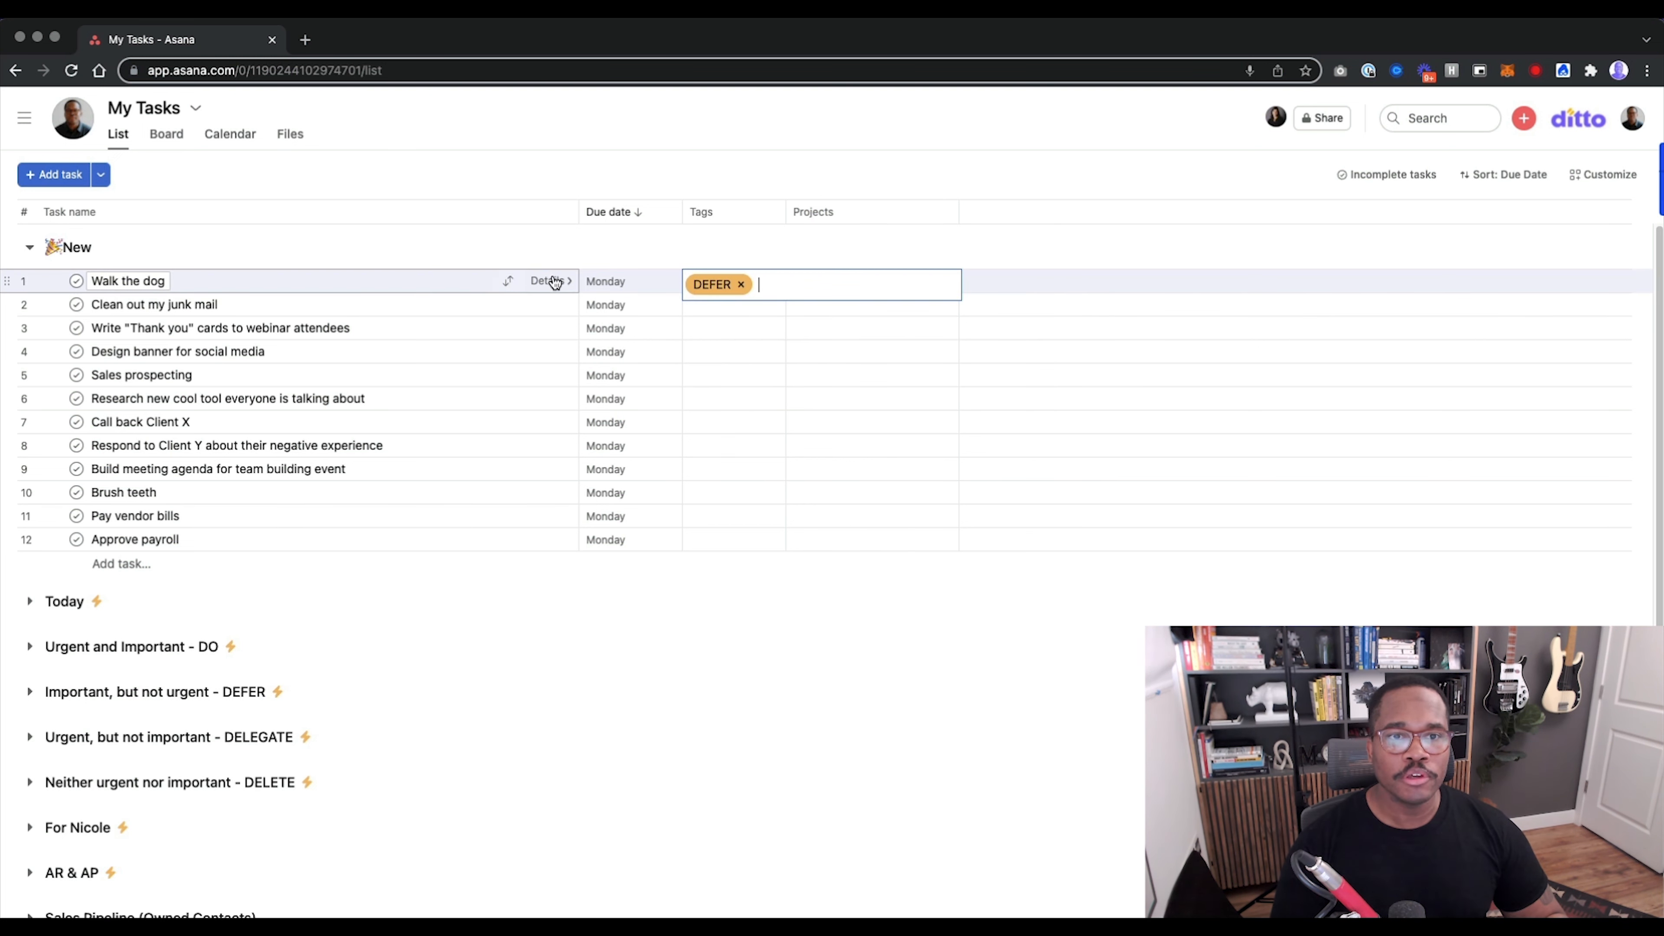
Open the details of "Walk the dog" and add a due time of 12:00pm to its due date.
{"action": "left_click", "coordinate": [549, 280]}
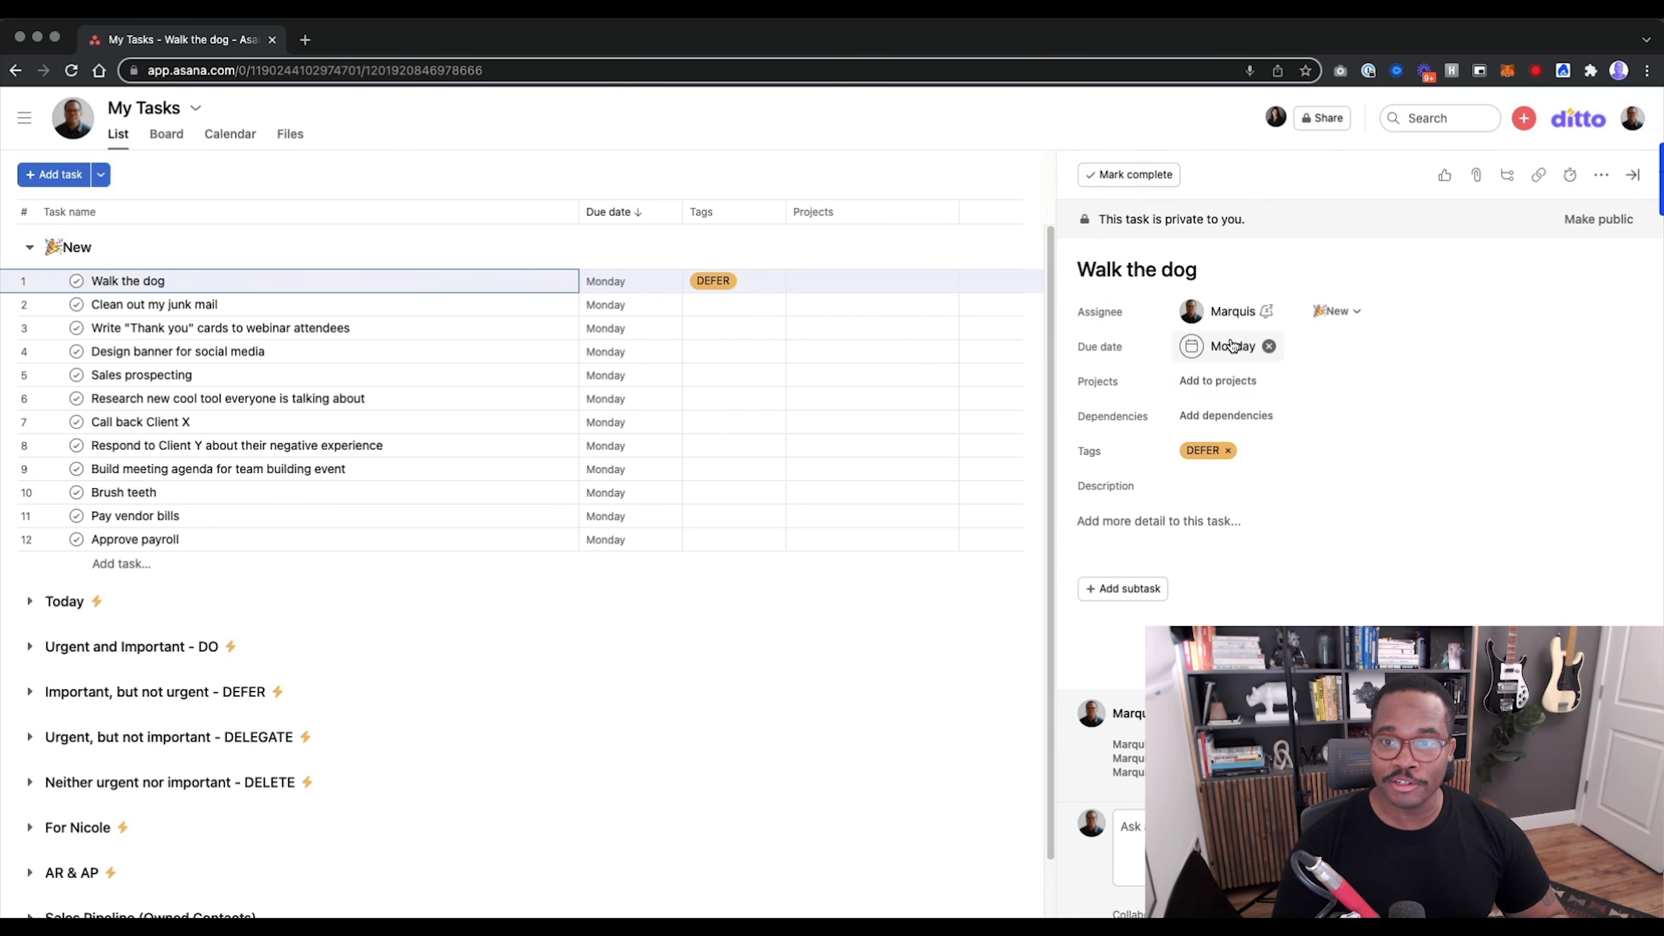
{"action": "left_click", "coordinate": [1232, 347]}
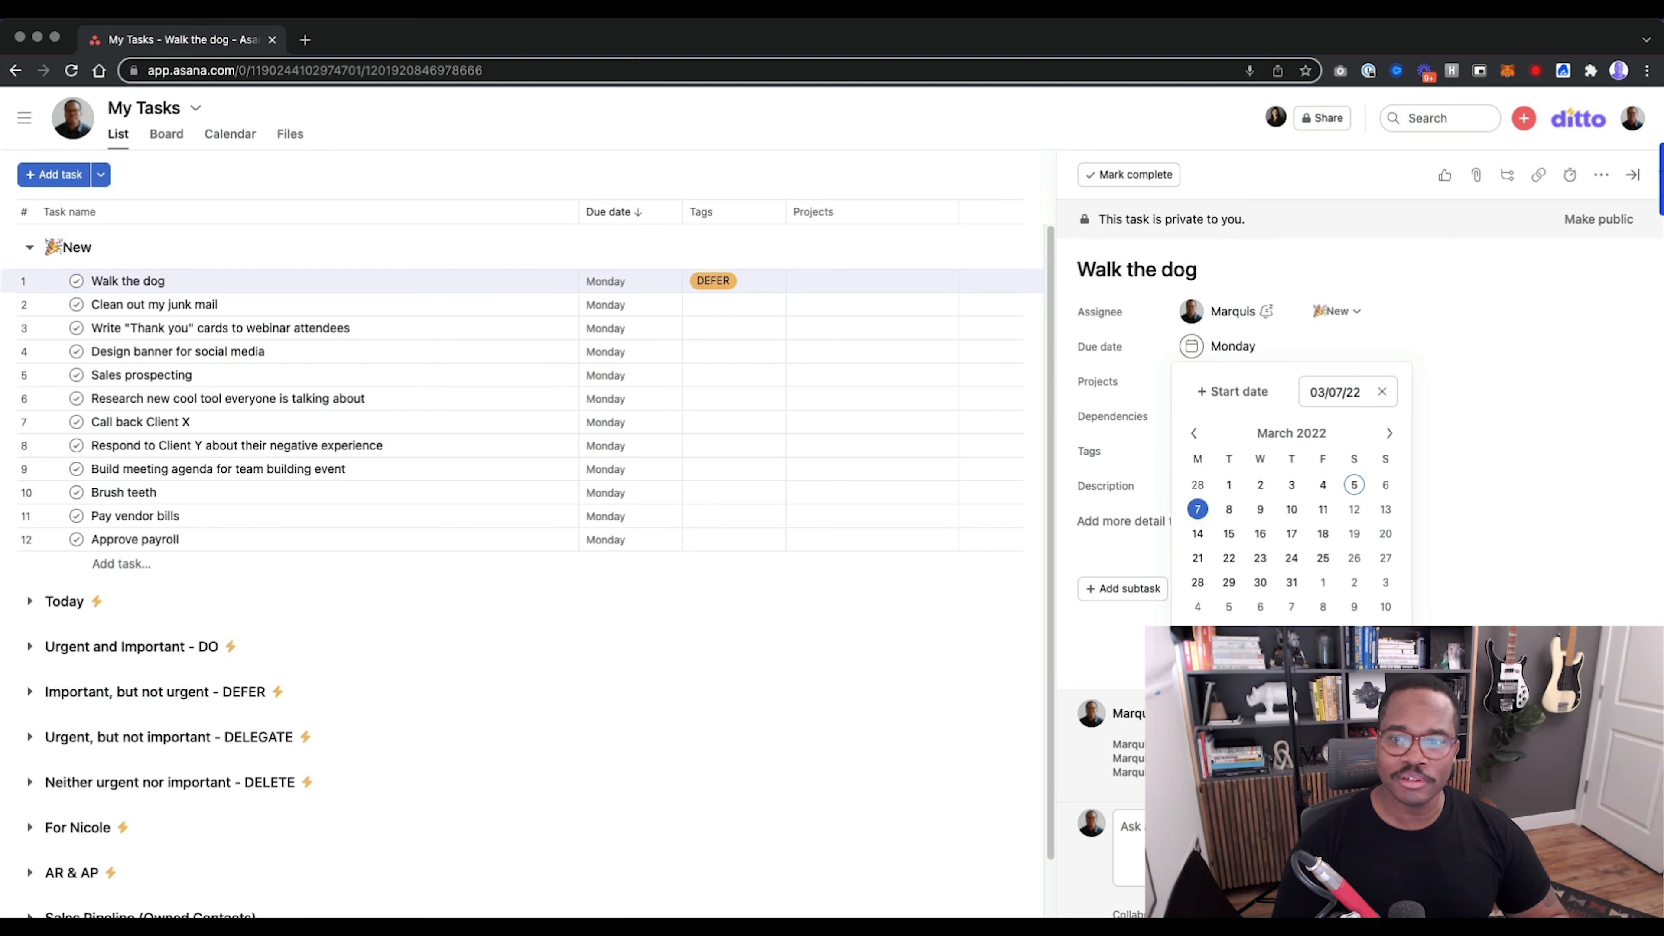
{"action": "left_click", "coordinate": [1196, 645]}
{"action": "scroll", "coordinate": [1347, 527], "scroll_direction": "up", "scroll_amount": 3}
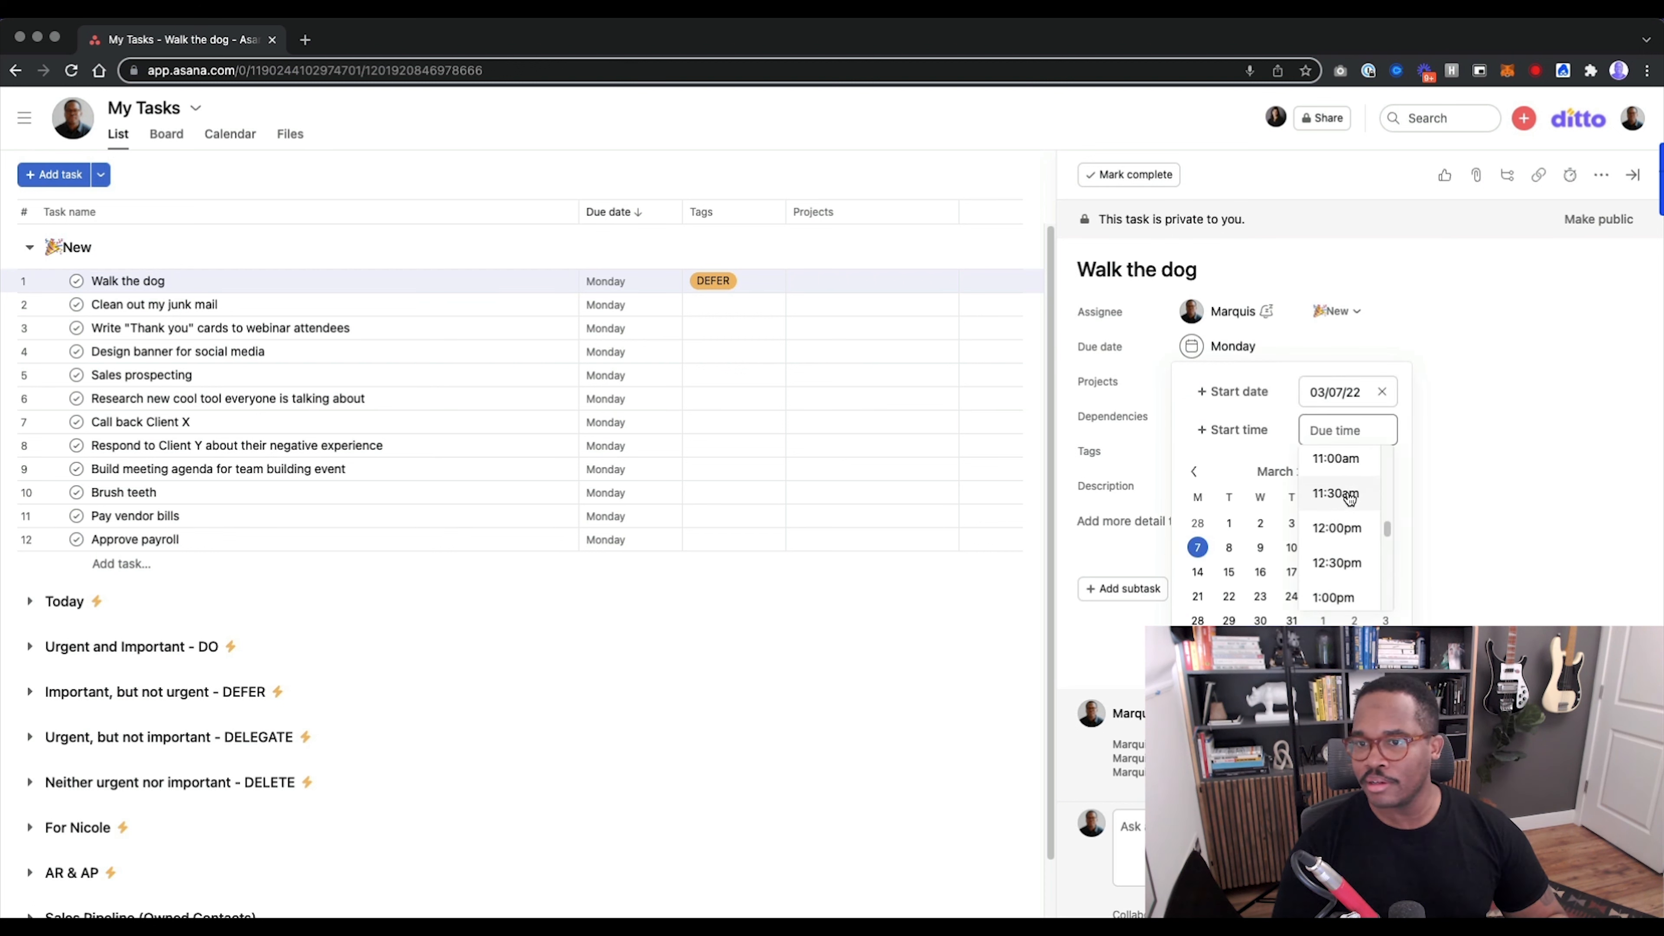
{"action": "left_click", "coordinate": [1337, 528]}
{"action": "left_click", "coordinate": [1084, 639]}
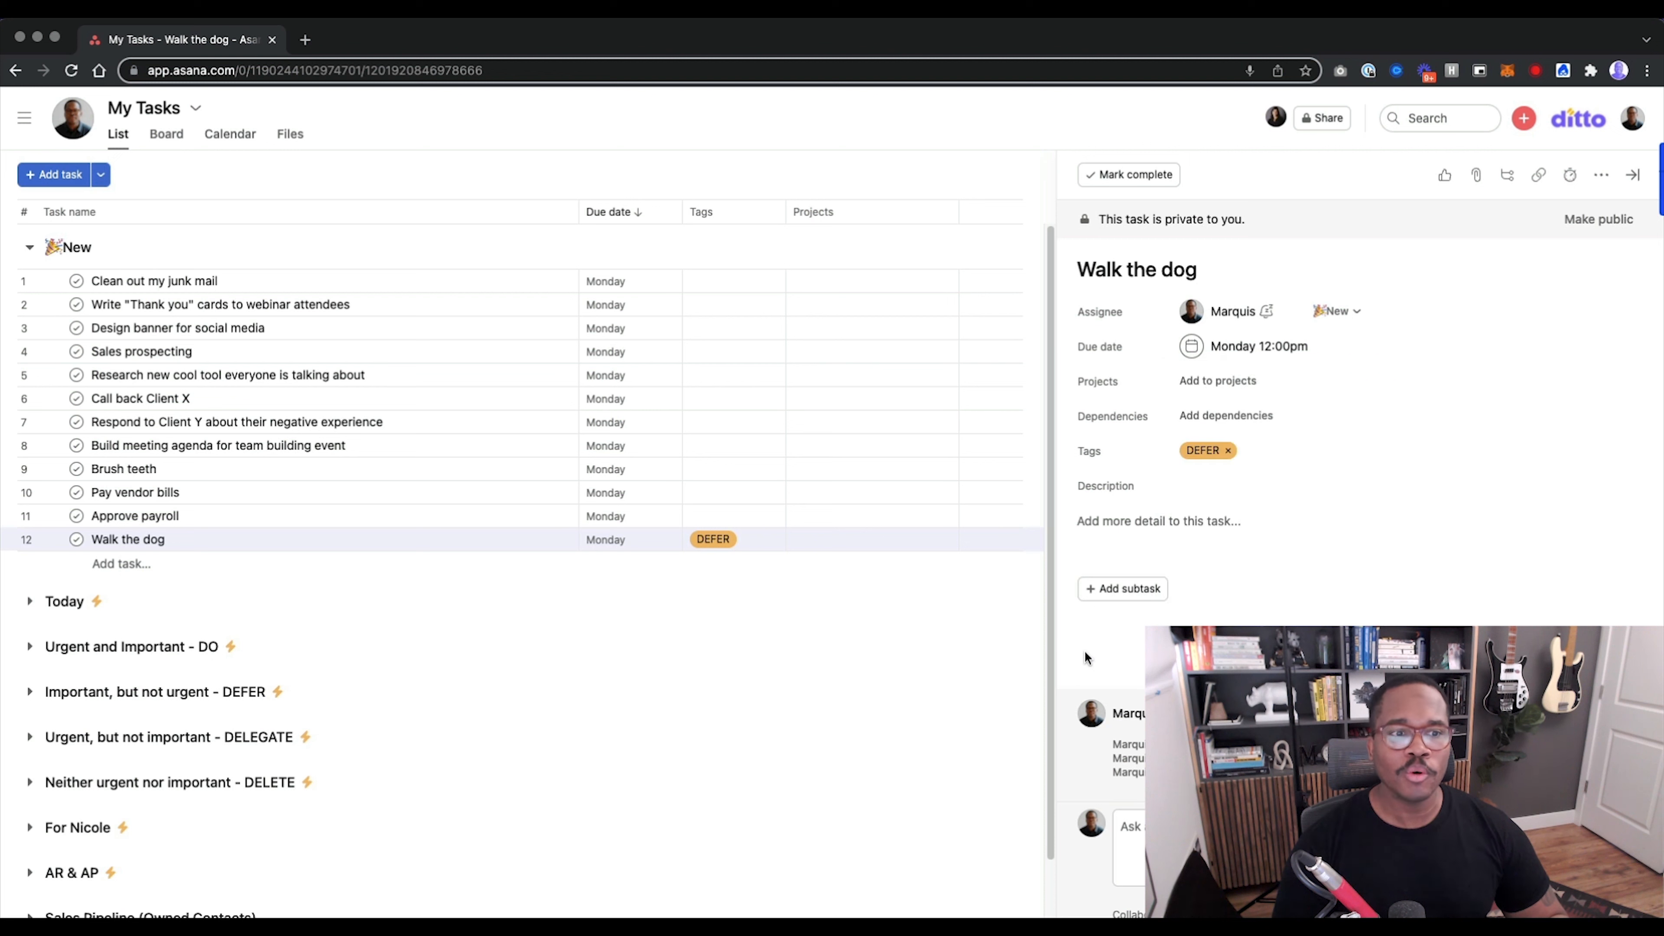
Move "Walk the dog" to the "Important, but not urgent - DEFER" section and review the tasks under Today.
{"action": "left_click_drag", "start_coordinate": [6, 538], "coordinate": [104, 692]}
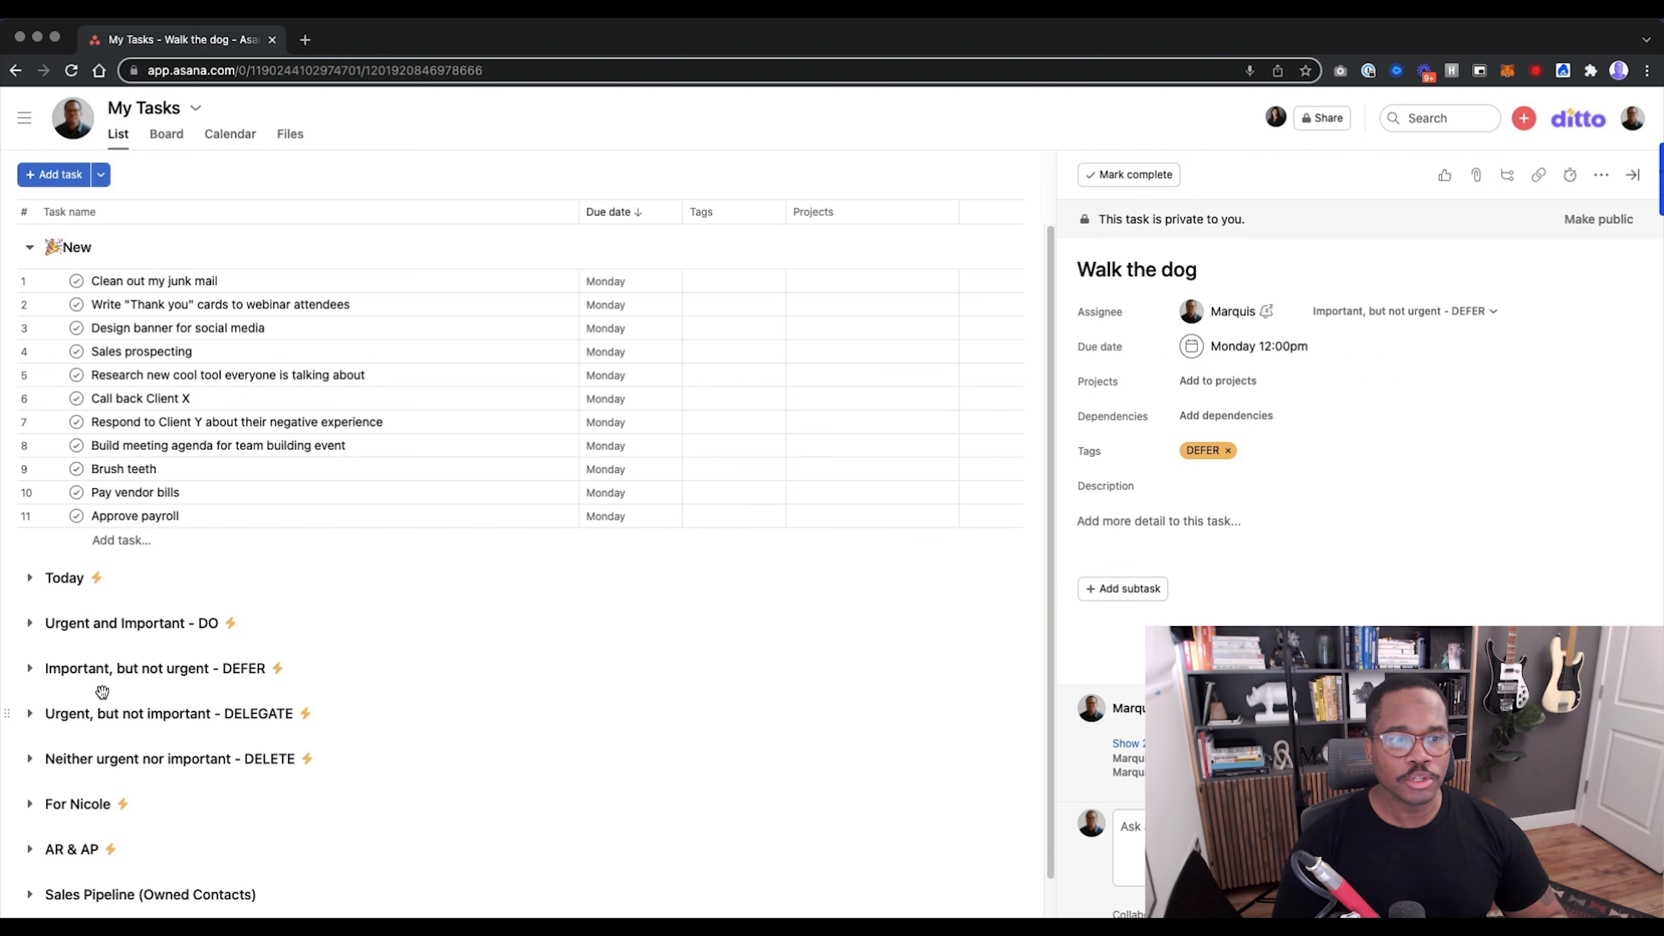
{"action": "left_click", "coordinate": [31, 578]}
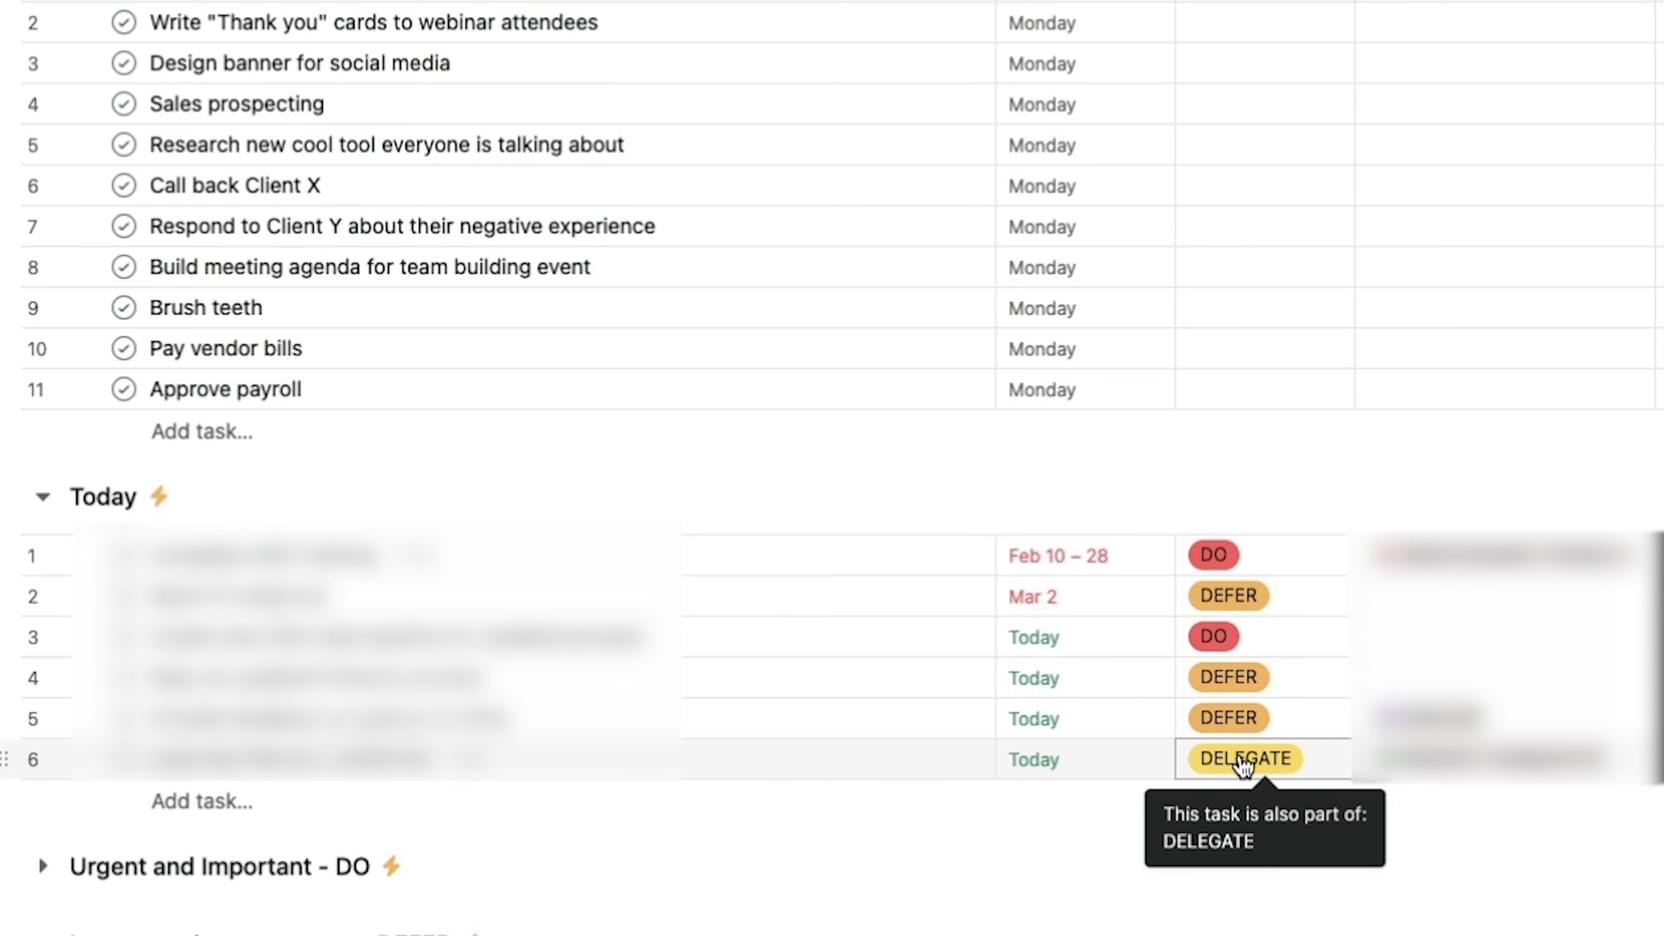
{"action": "scroll", "coordinate": [797, 842], "scroll_direction": "down", "scroll_amount": 2}
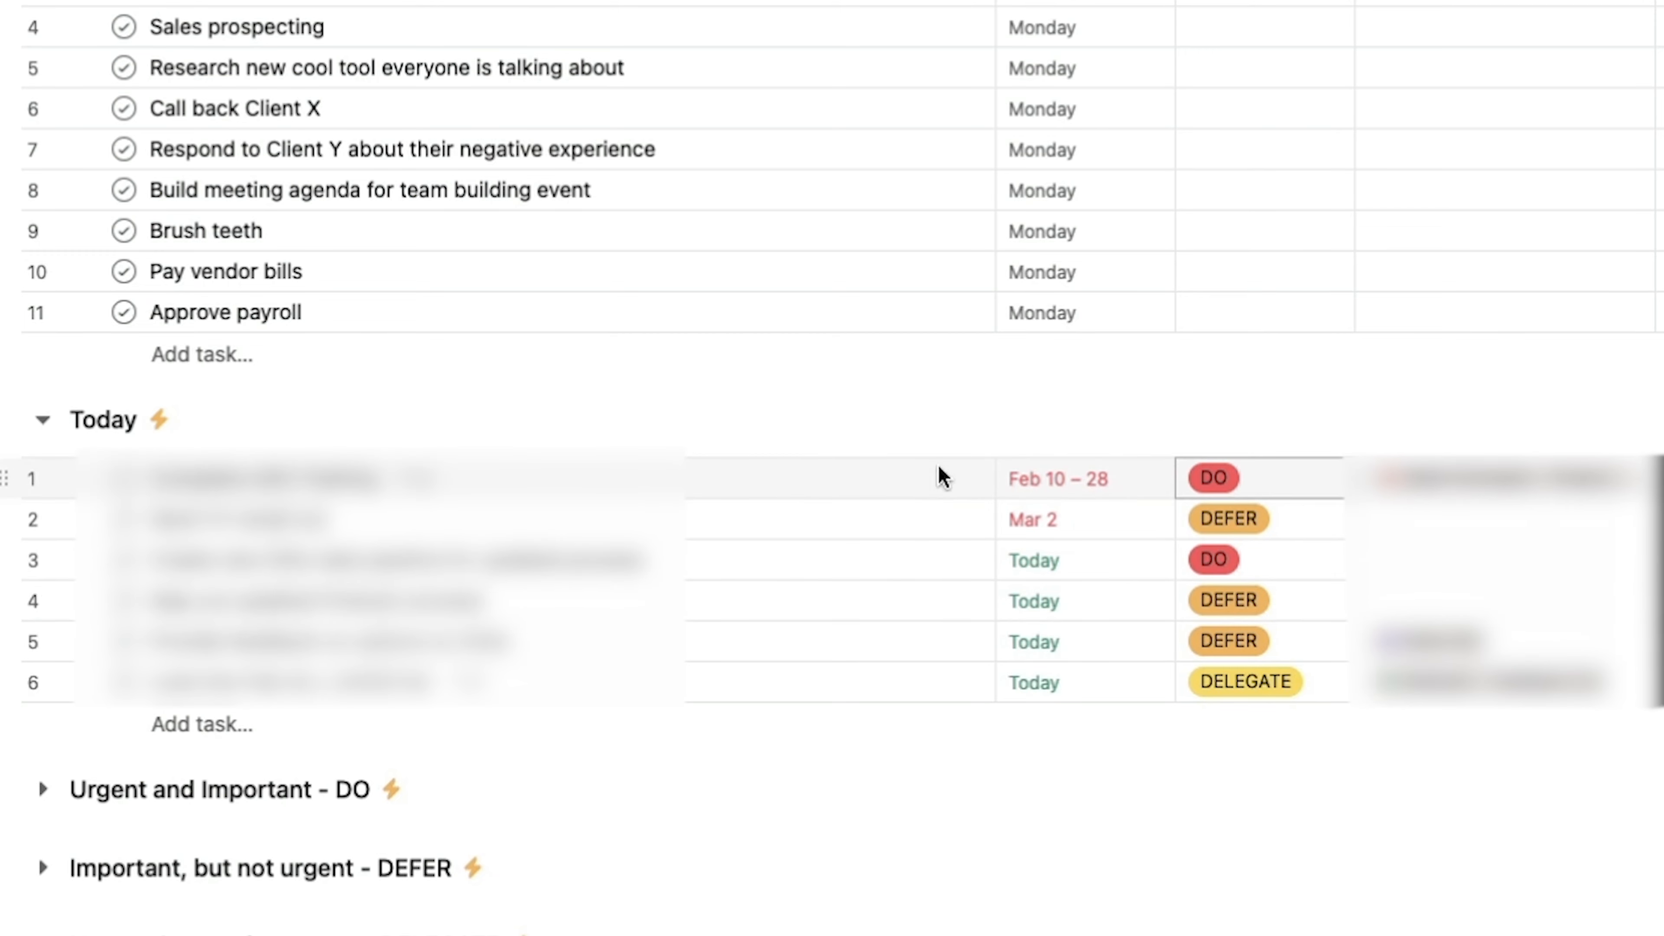
{"action": "left_click", "coordinate": [47, 424]}
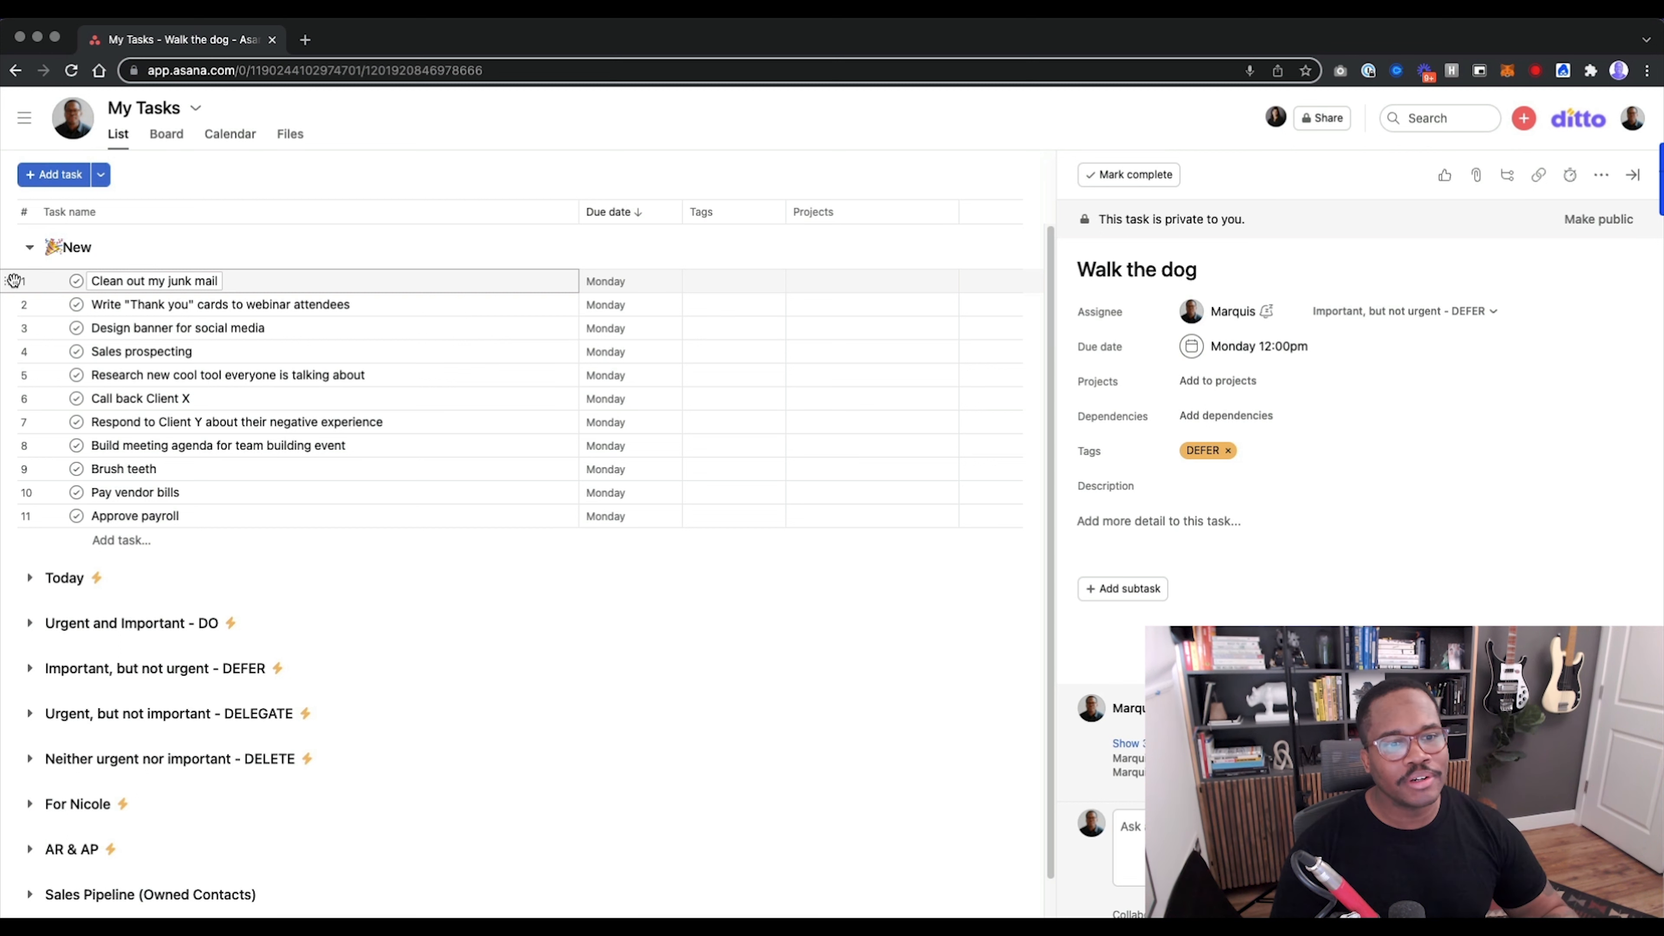
Move "Clean out my junk mail" to "Urgent, but not important - DELEGATE", and from there to "Neither urgent nor important - DELETE".
{"action": "left_click_drag", "start_coordinate": [13, 281], "coordinate": [53, 668]}
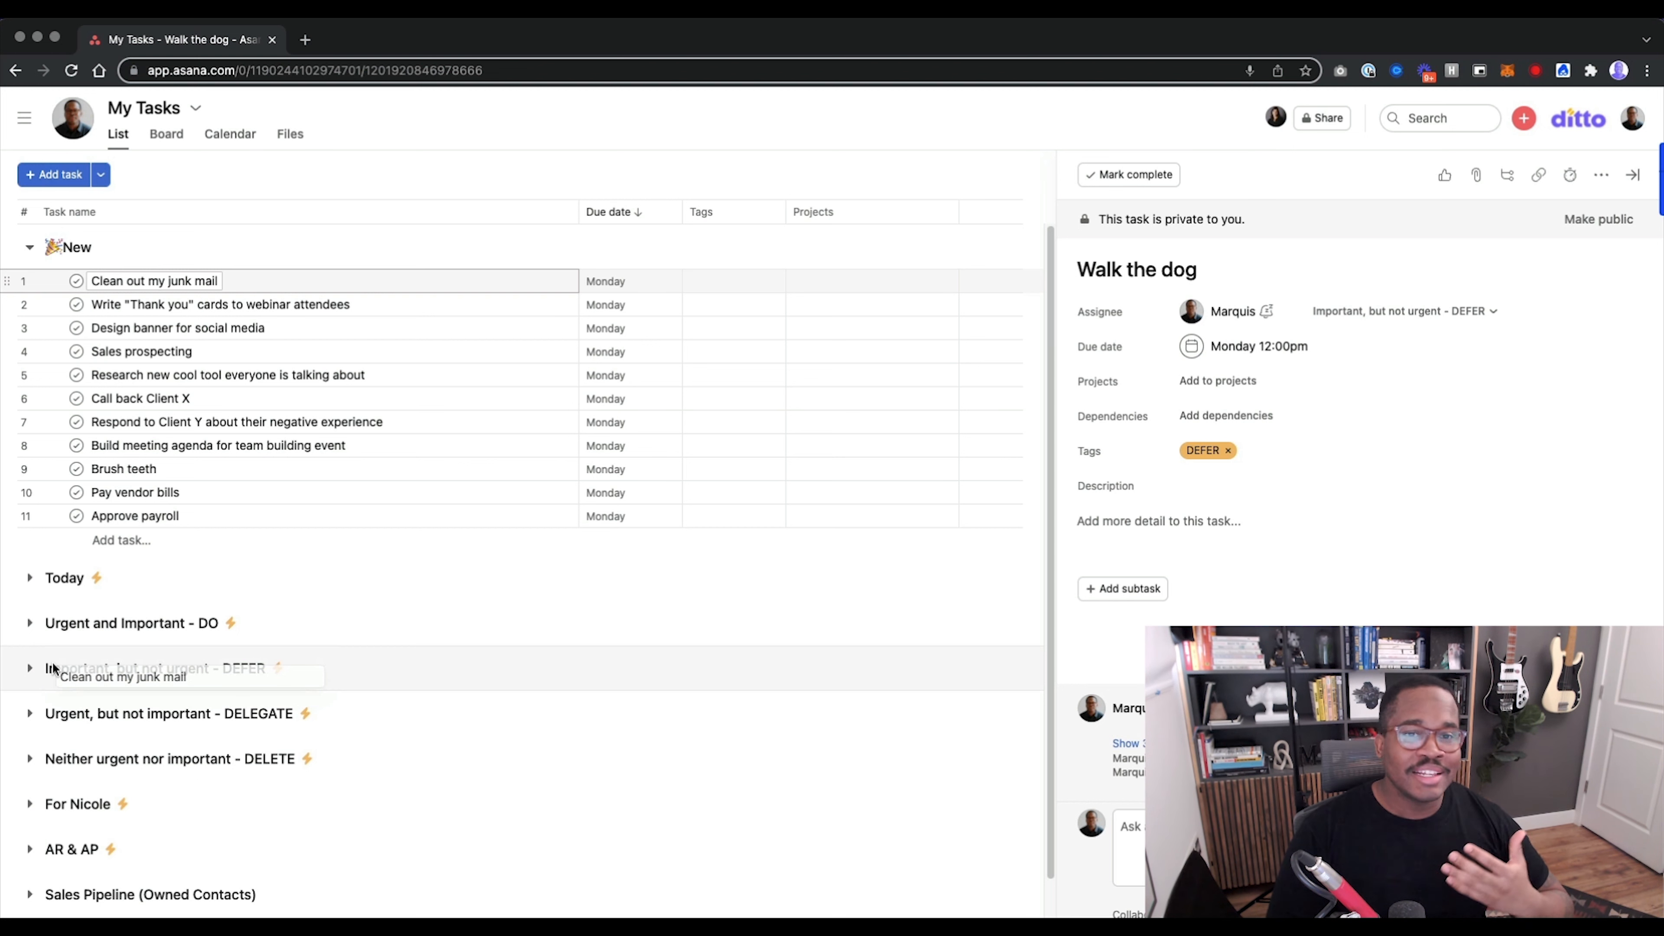
{"action": "left_click_drag", "start_coordinate": [54, 668], "coordinate": [54, 713]}
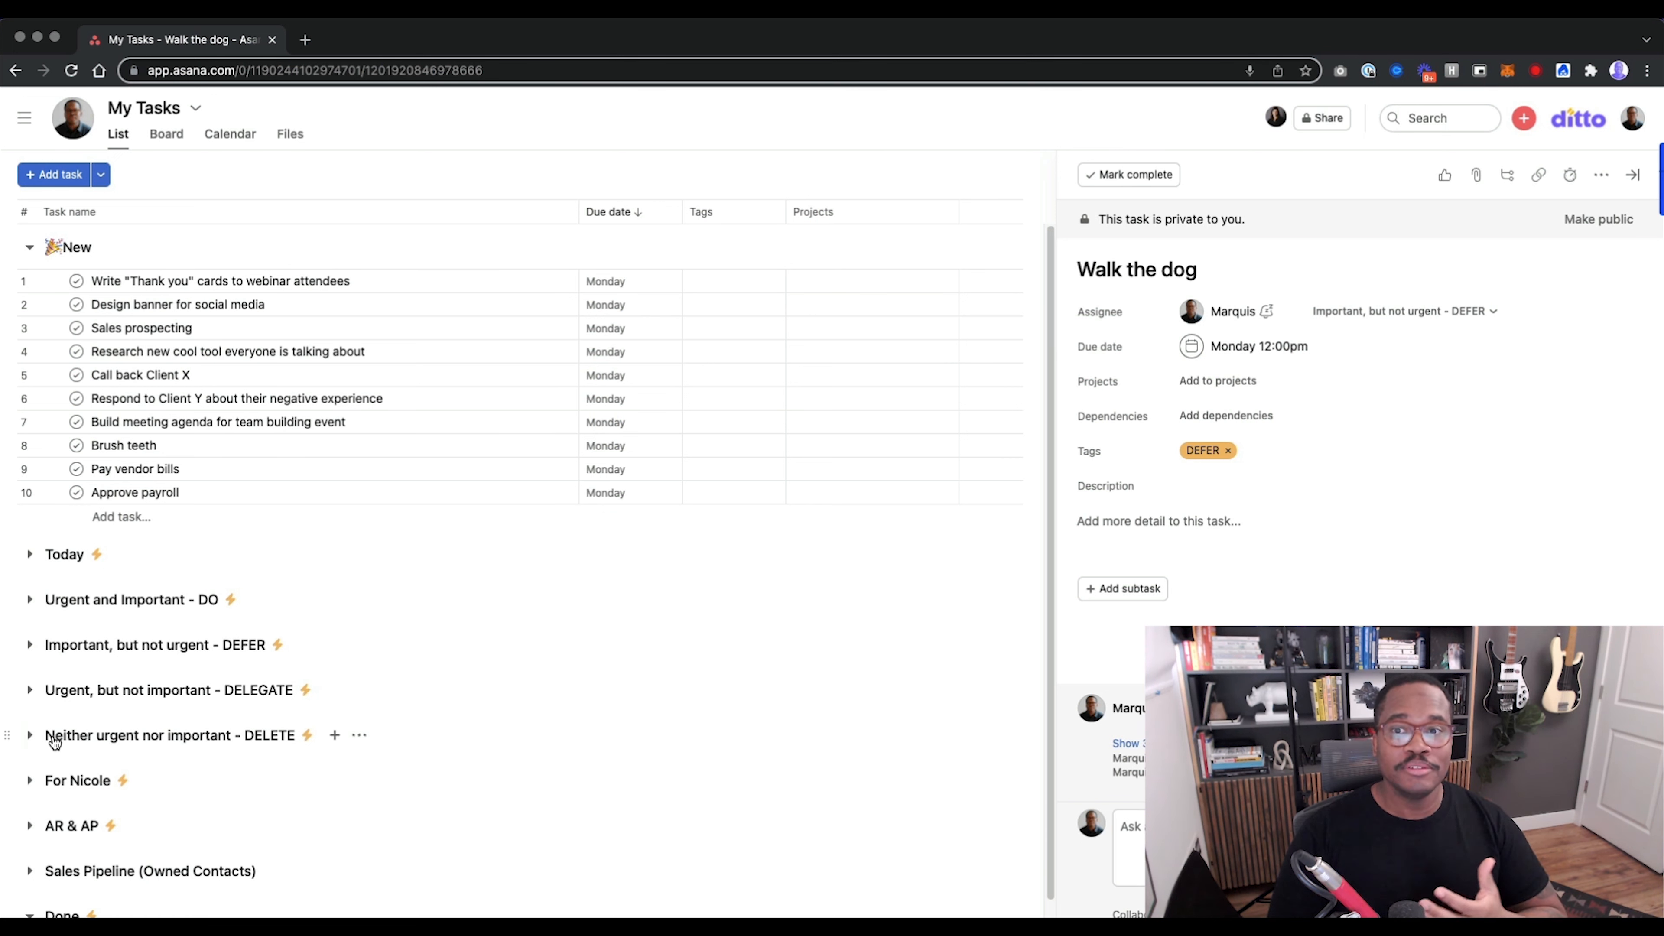
{"action": "left_click", "coordinate": [30, 690]}
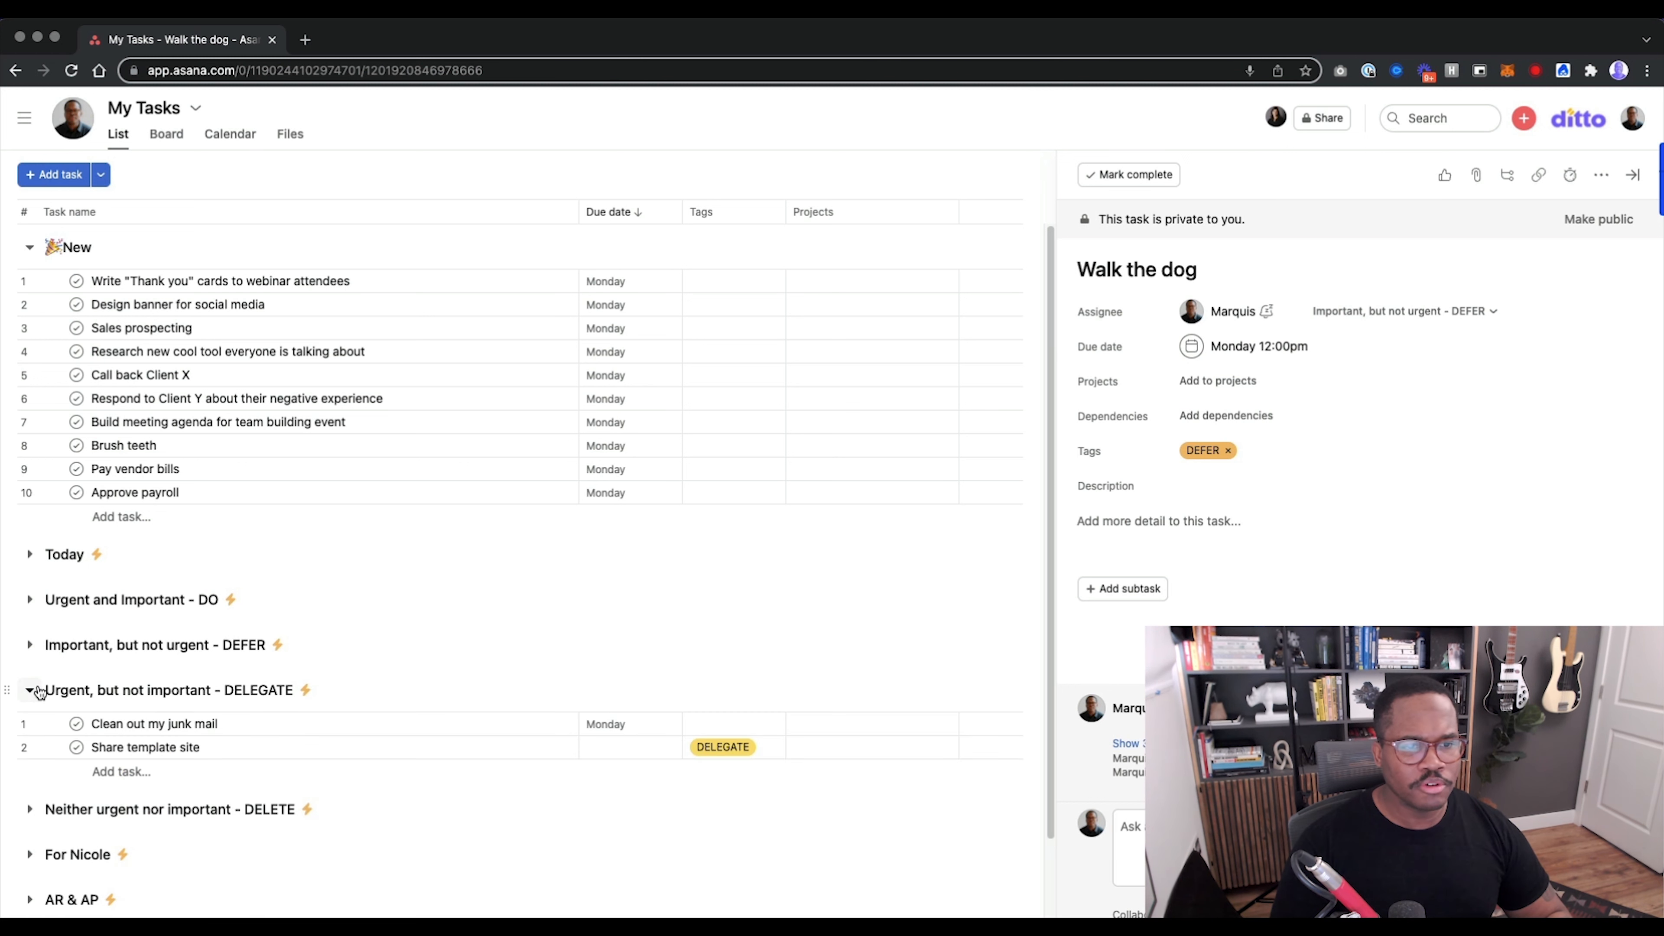
{"action": "scroll", "coordinate": [33, 701], "scroll_direction": "down", "scroll_amount": 1}
{"action": "left_click_drag", "start_coordinate": [13, 699], "coordinate": [64, 788]}
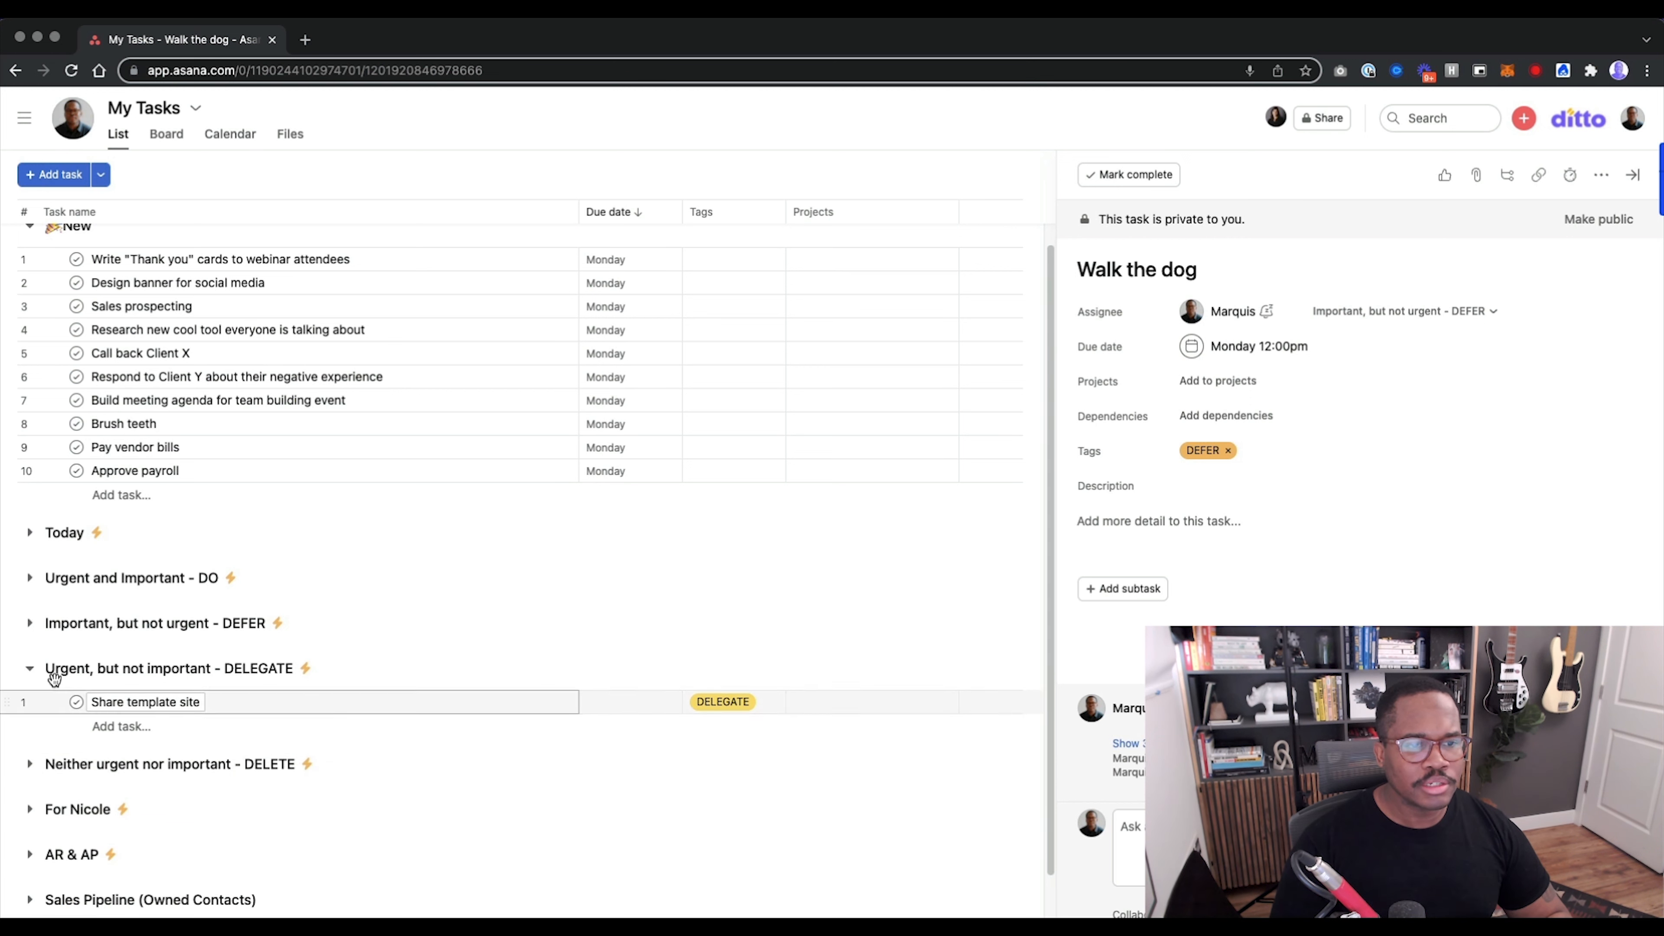
{"action": "left_click", "coordinate": [31, 669]}
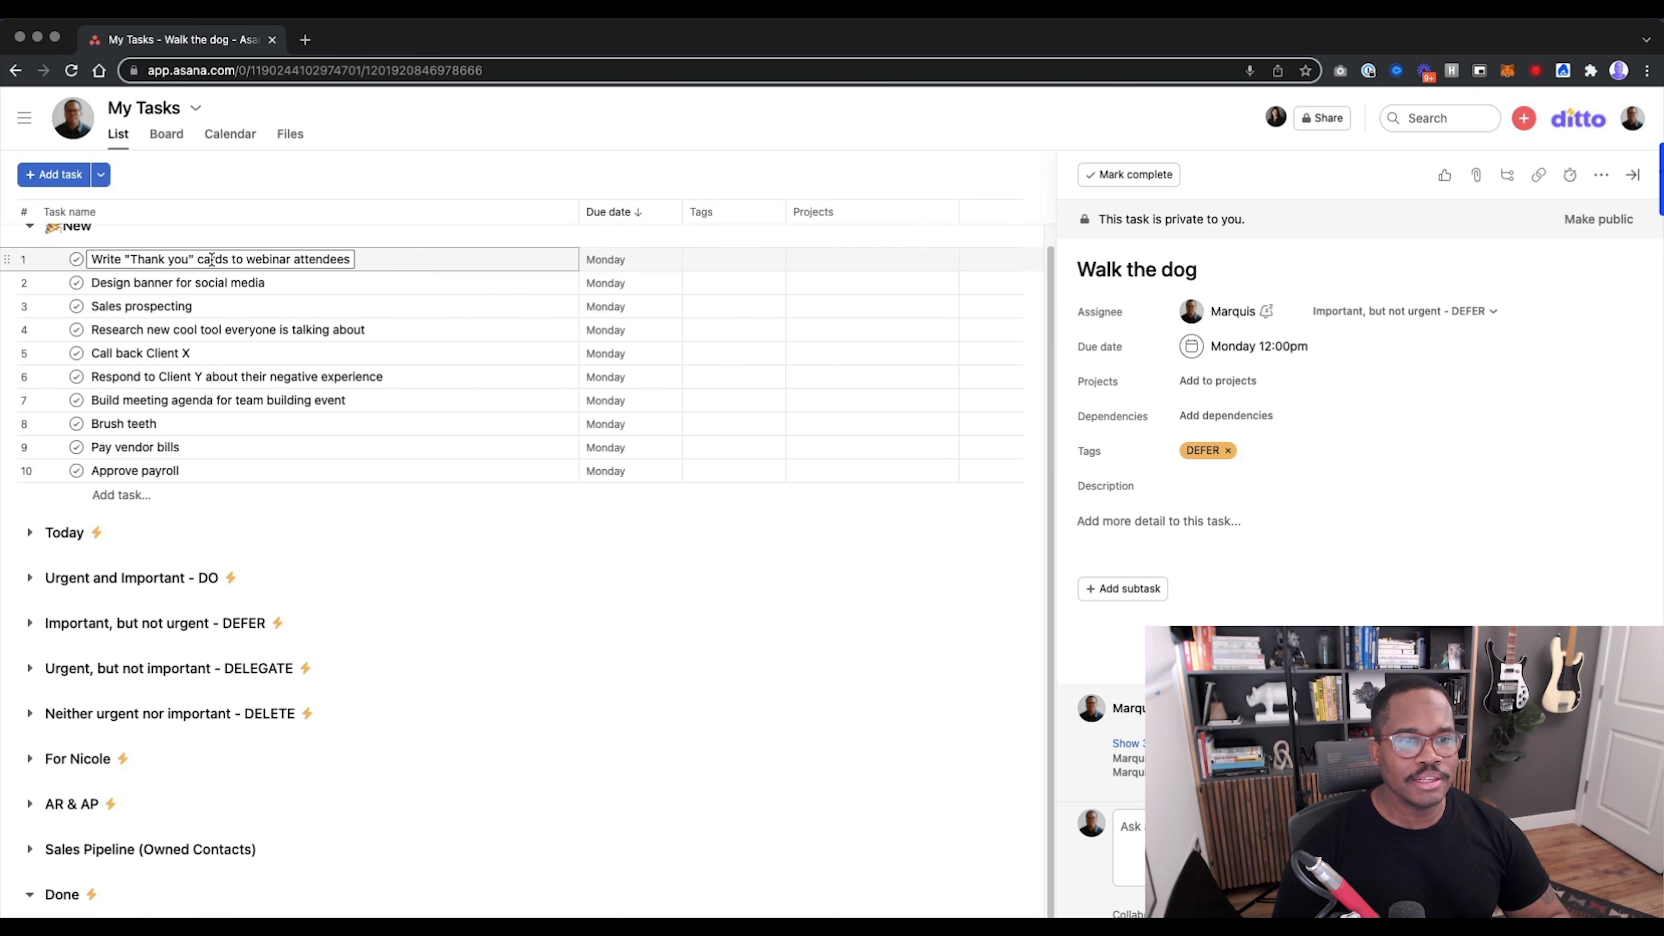
Move "Write "Thank you" cards to webinar attendees" to the "Urgent, but not important - DELEGATE" section.
{"action": "left_click_drag", "start_coordinate": [11, 259], "coordinate": [108, 691]}
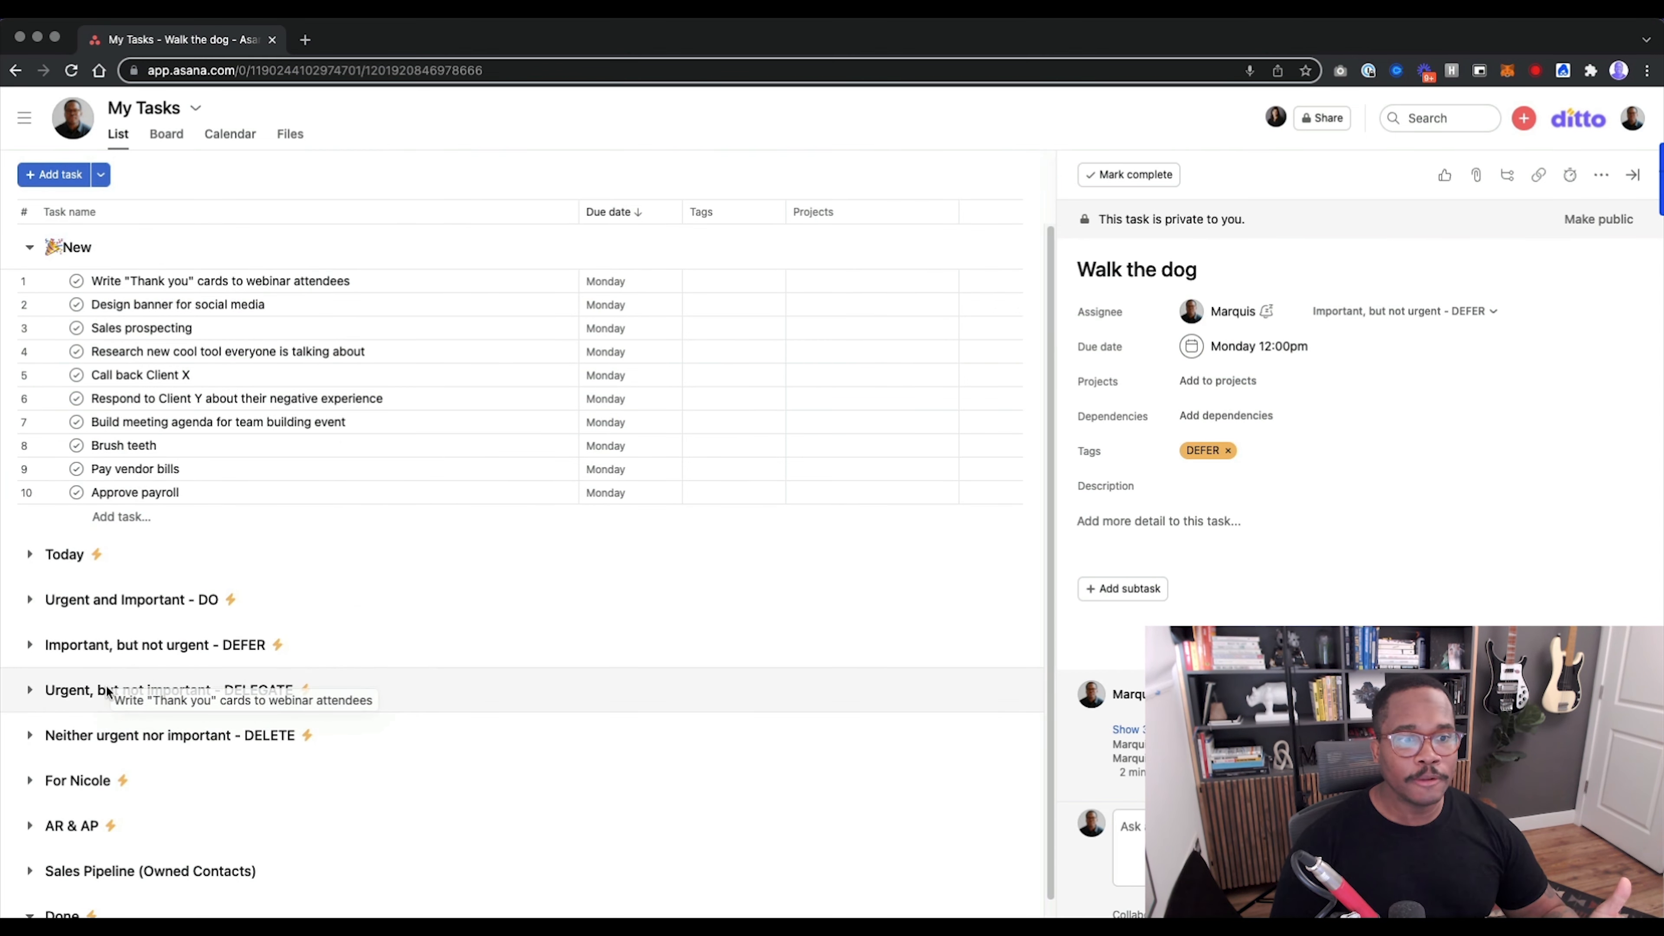
{"action": "left_click_drag", "start_coordinate": [107, 692], "coordinate": [91, 691]}
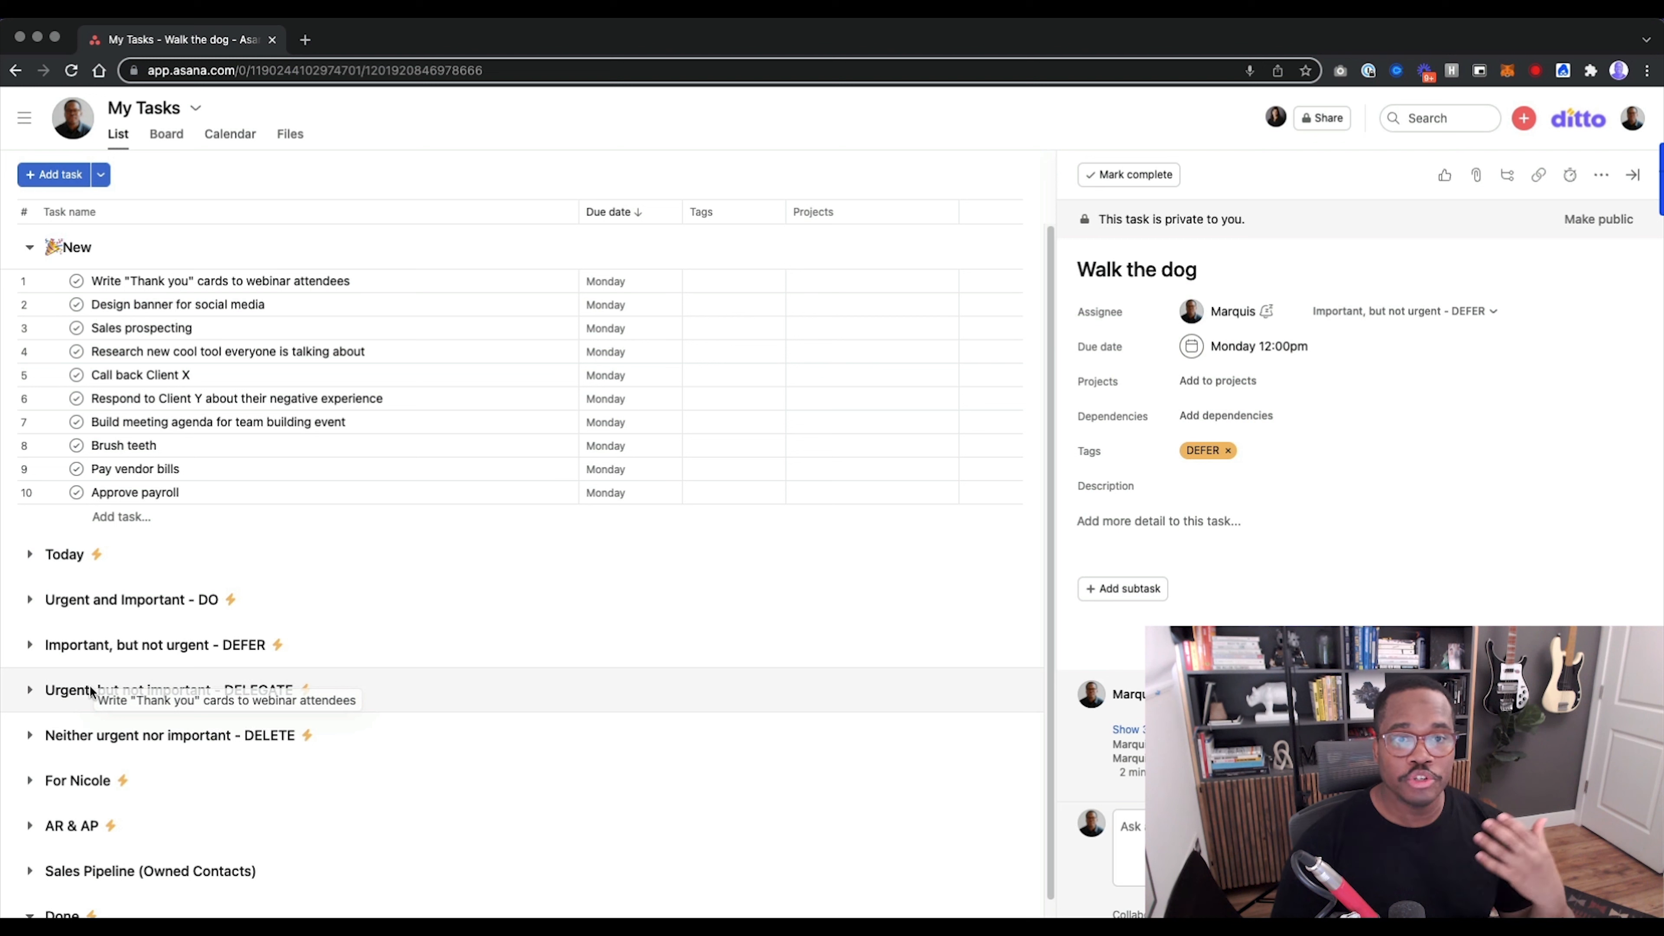
{"action": "left_click_drag", "start_coordinate": [91, 691], "coordinate": [87, 690]}
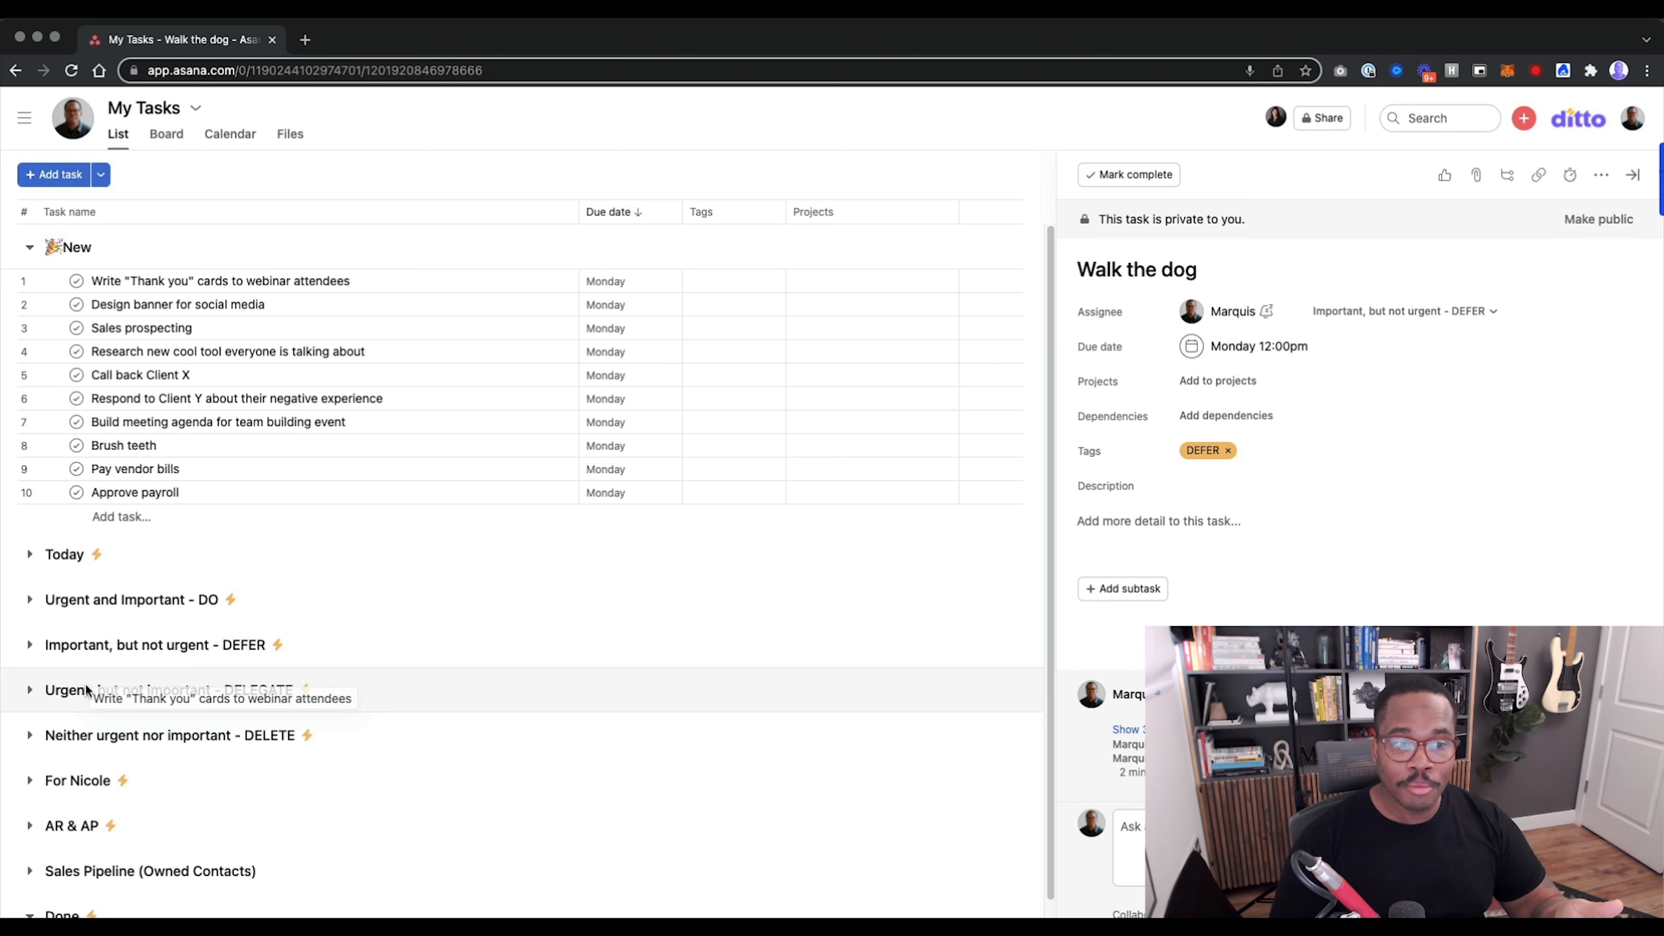
{"action": "left_click_drag", "start_coordinate": [87, 690], "coordinate": [86, 685]}
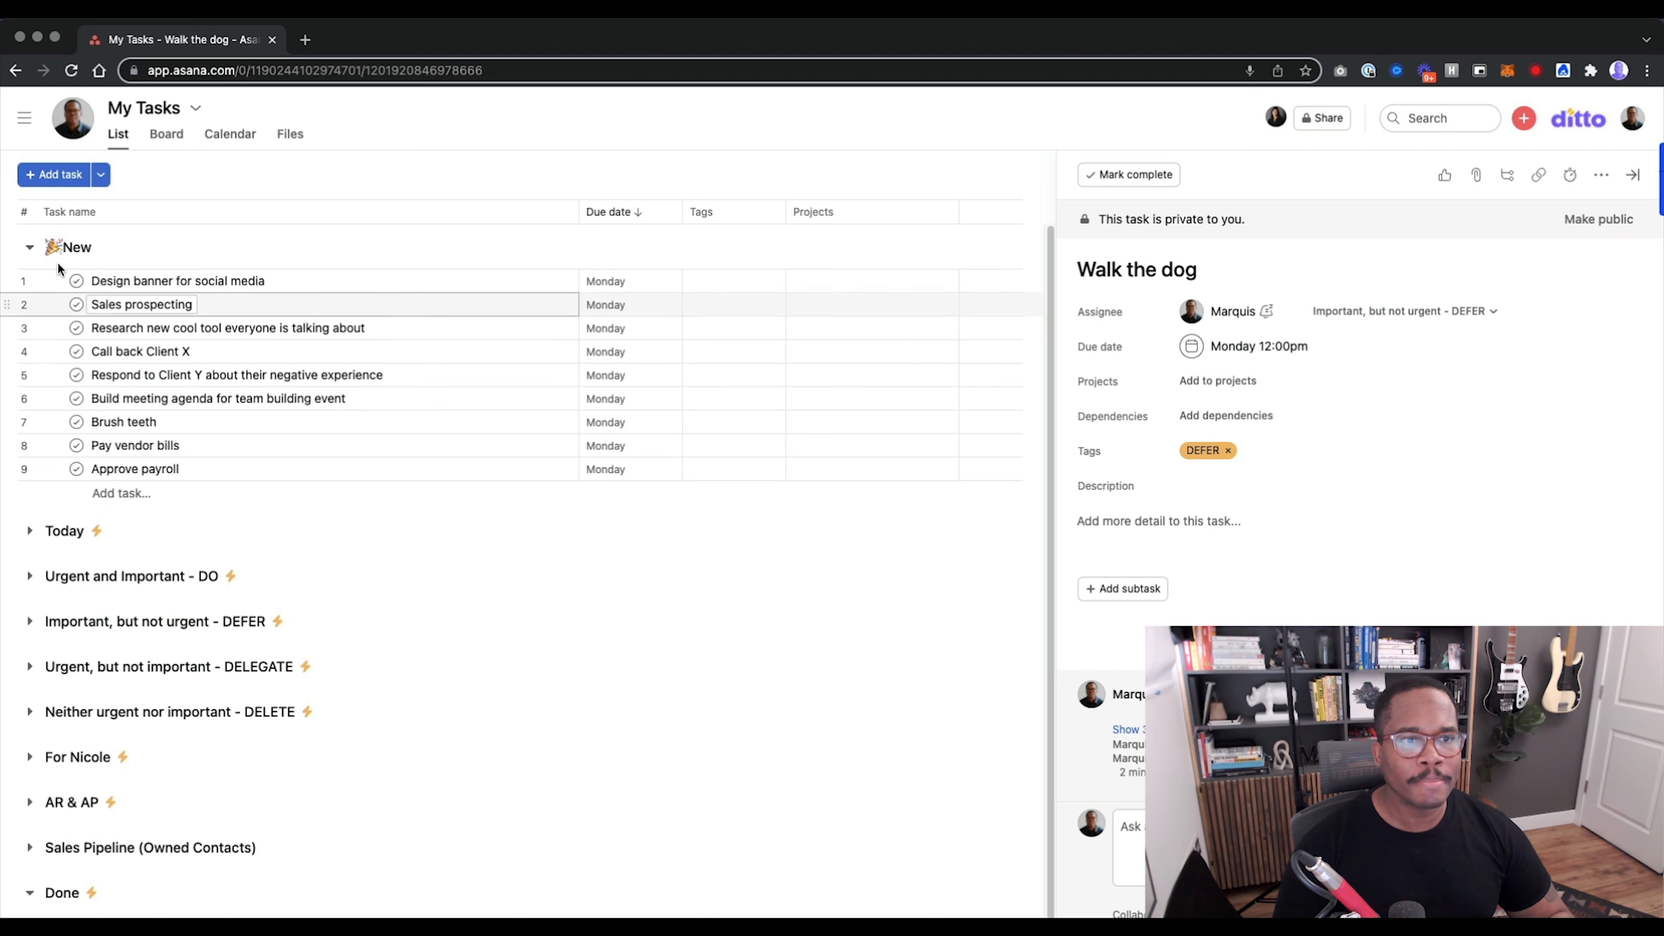
Move "Design banner for social media" to the DEFER section and "Sales prospecting" to the "Urgent and Important - DO" section.
{"action": "left_click_drag", "start_coordinate": [8, 281], "coordinate": [95, 622]}
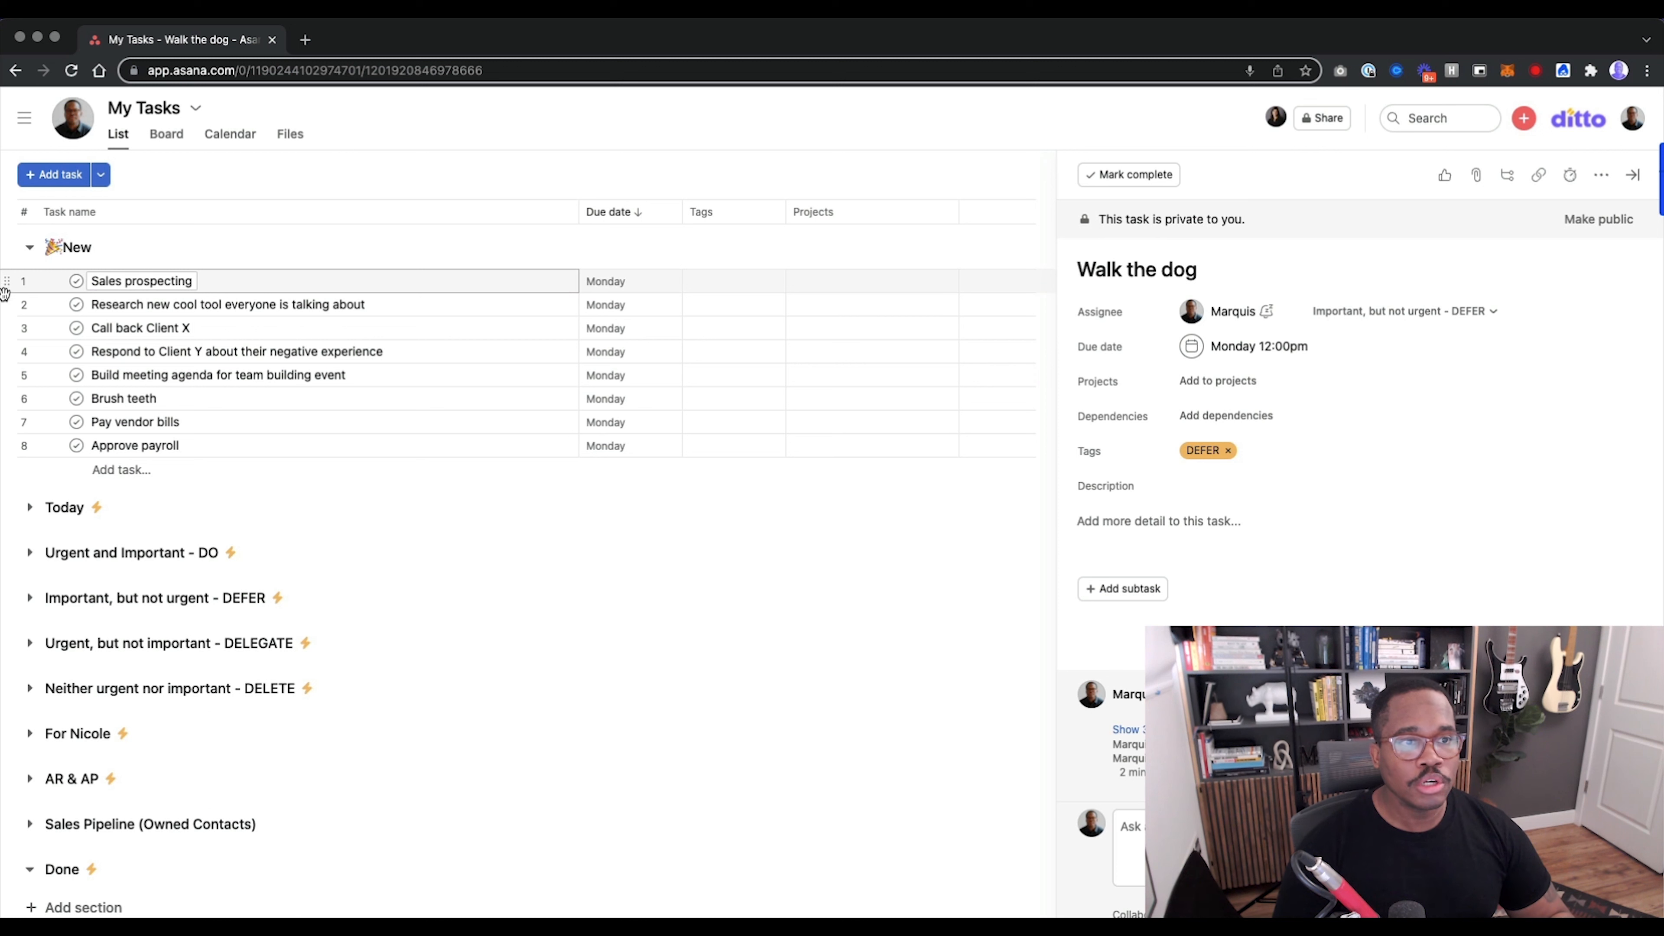
{"action": "left_click_drag", "start_coordinate": [12, 283], "coordinate": [65, 548]}
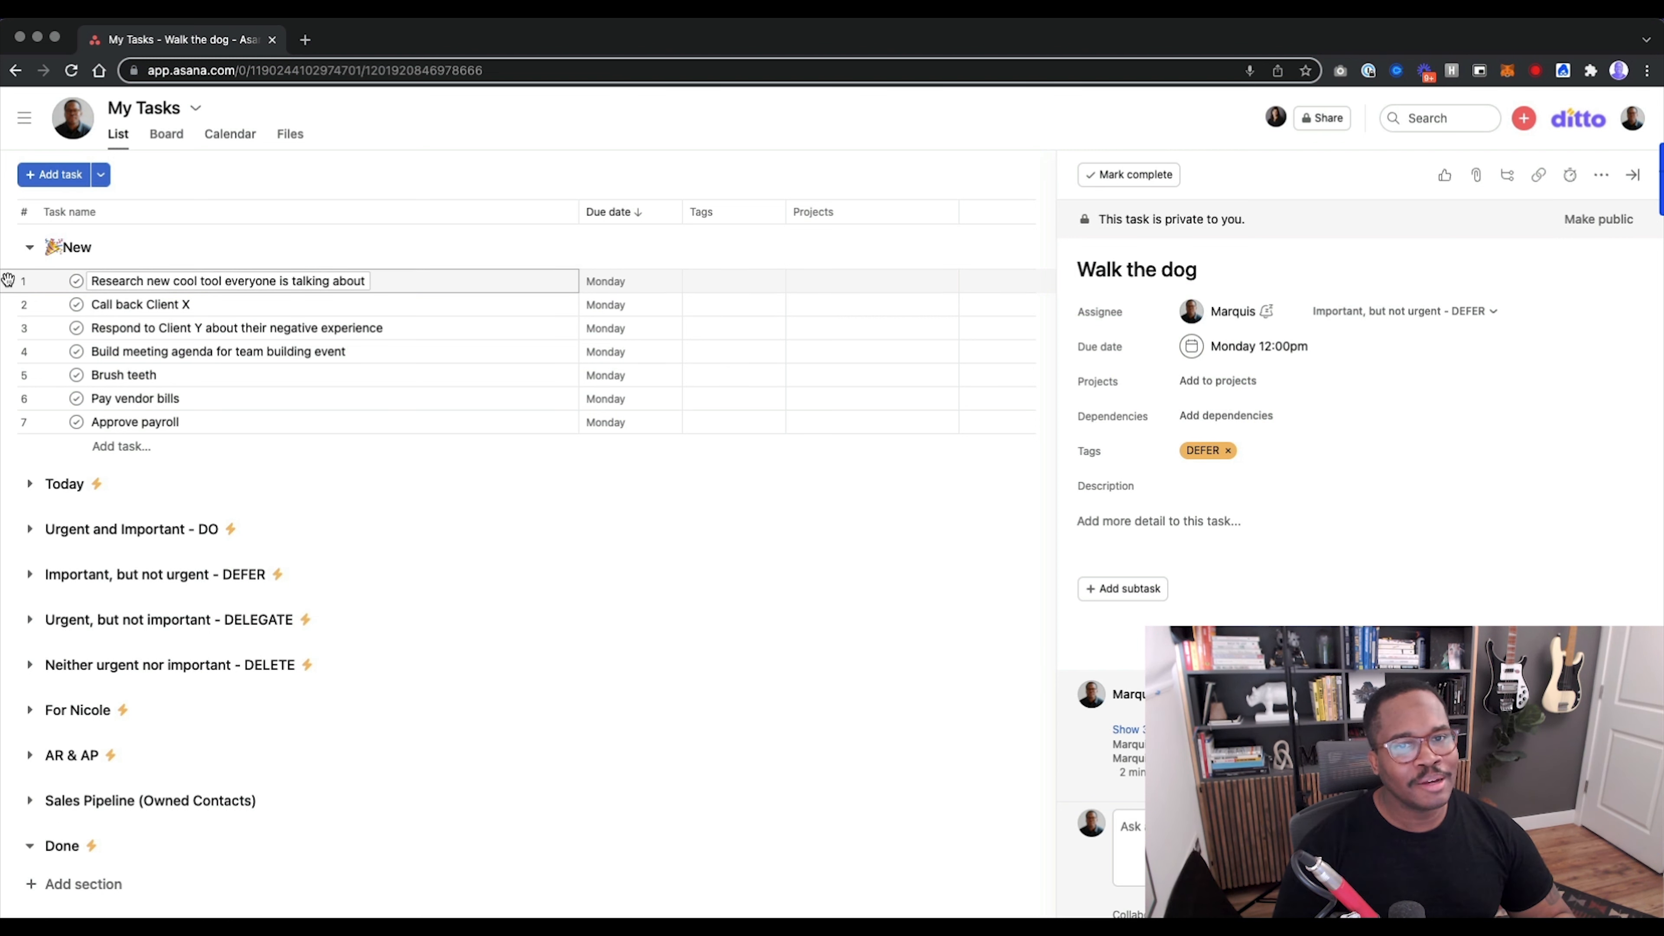
Set the due date of "Research new cool tool everyone is talking about" to 03/11/22 with a due time of 4:30pm.
{"action": "left_click", "coordinate": [598, 283]}
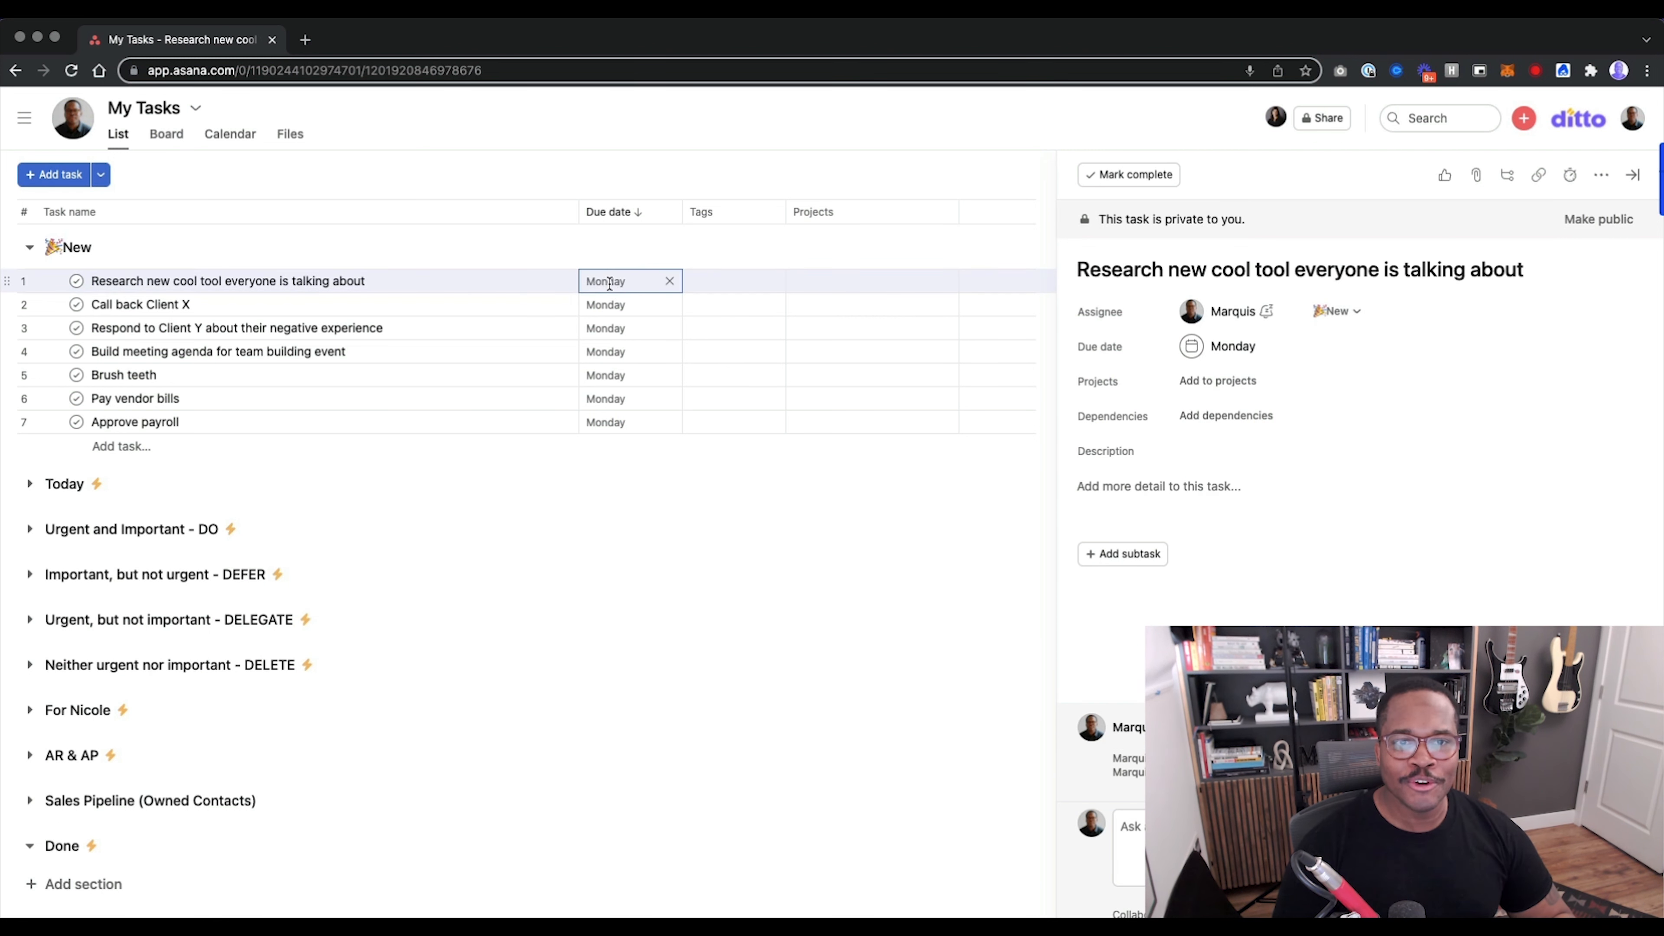
{"action": "left_click", "coordinate": [737, 439]}
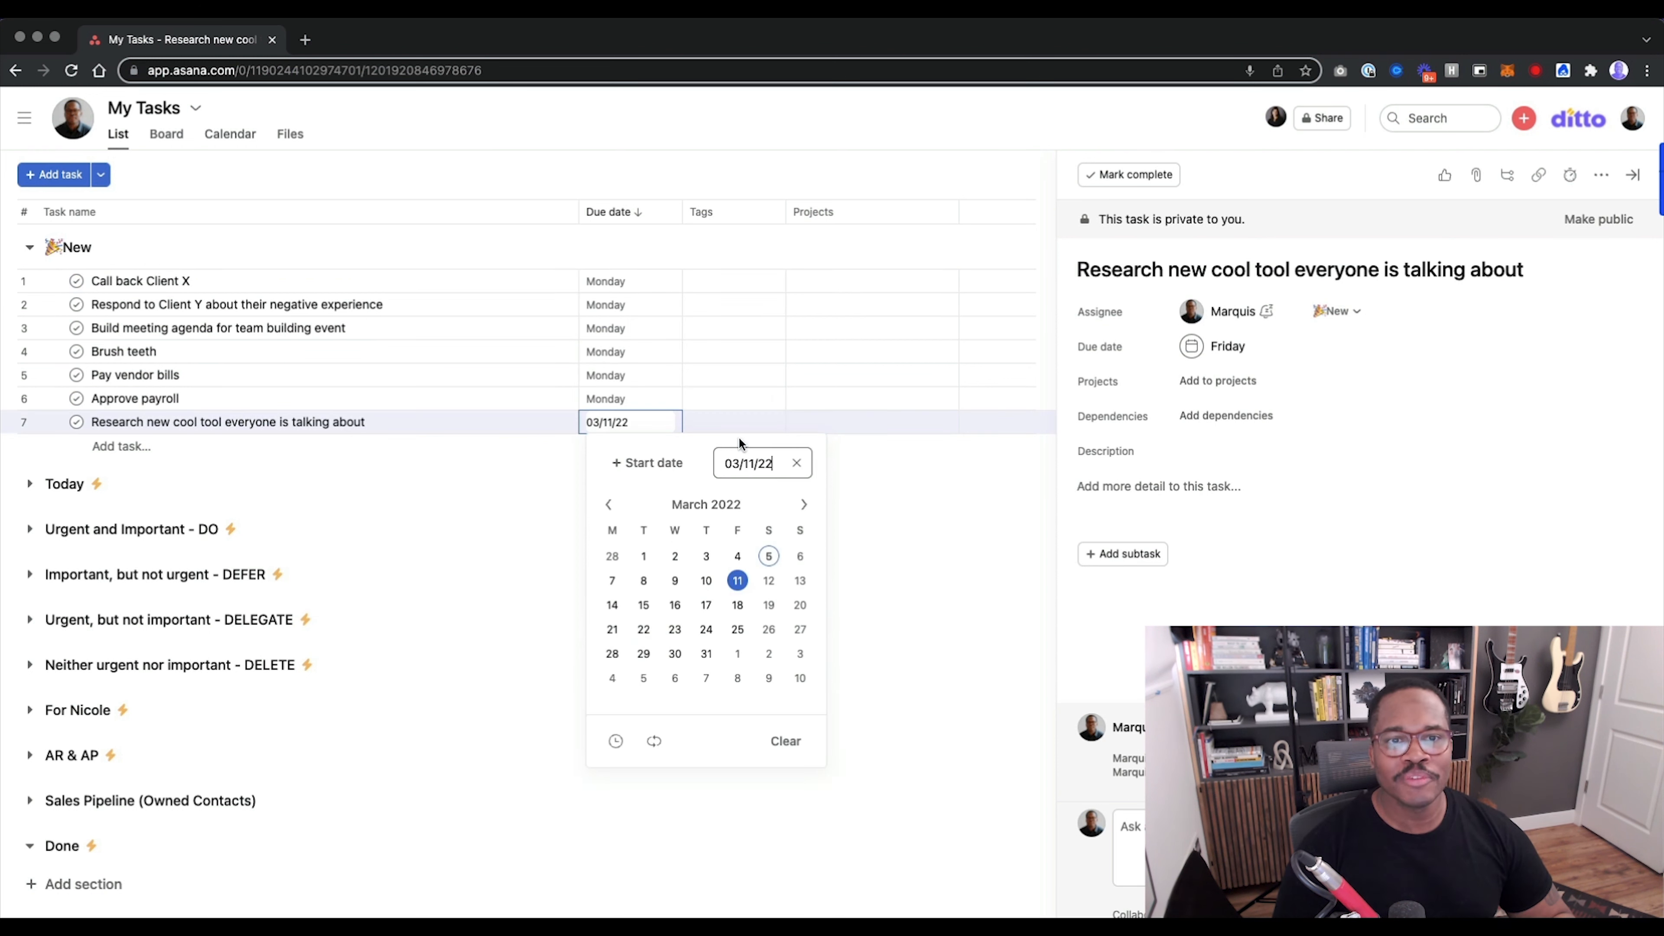
{"action": "left_click", "coordinate": [983, 536]}
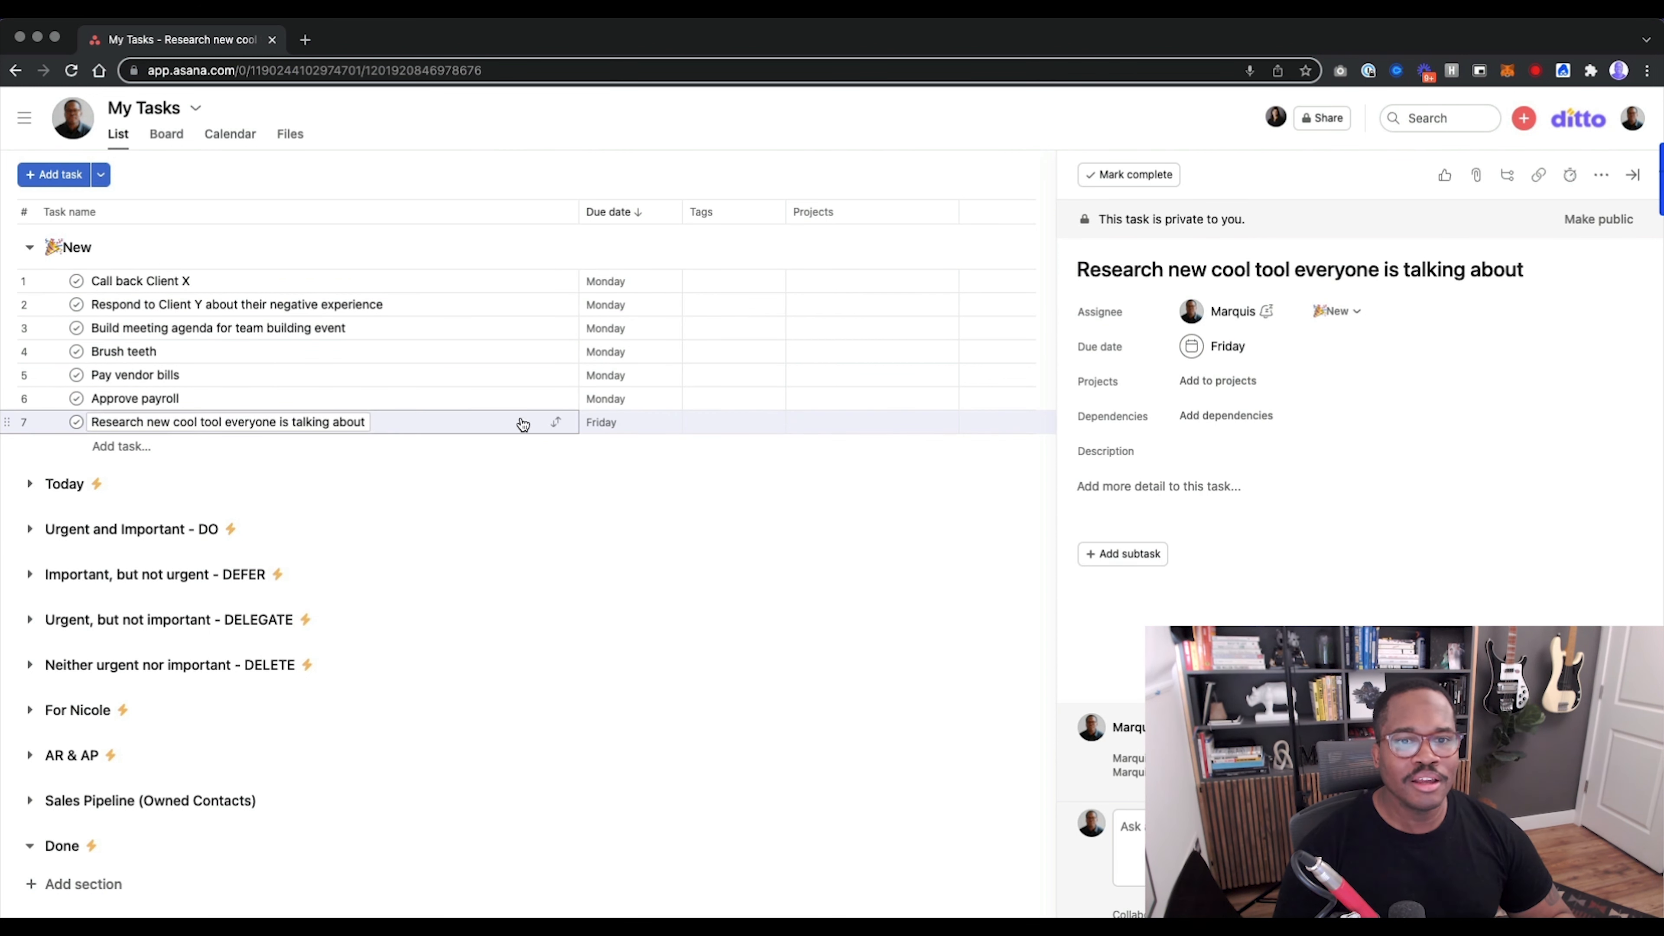
{"action": "left_click", "coordinate": [1218, 352]}
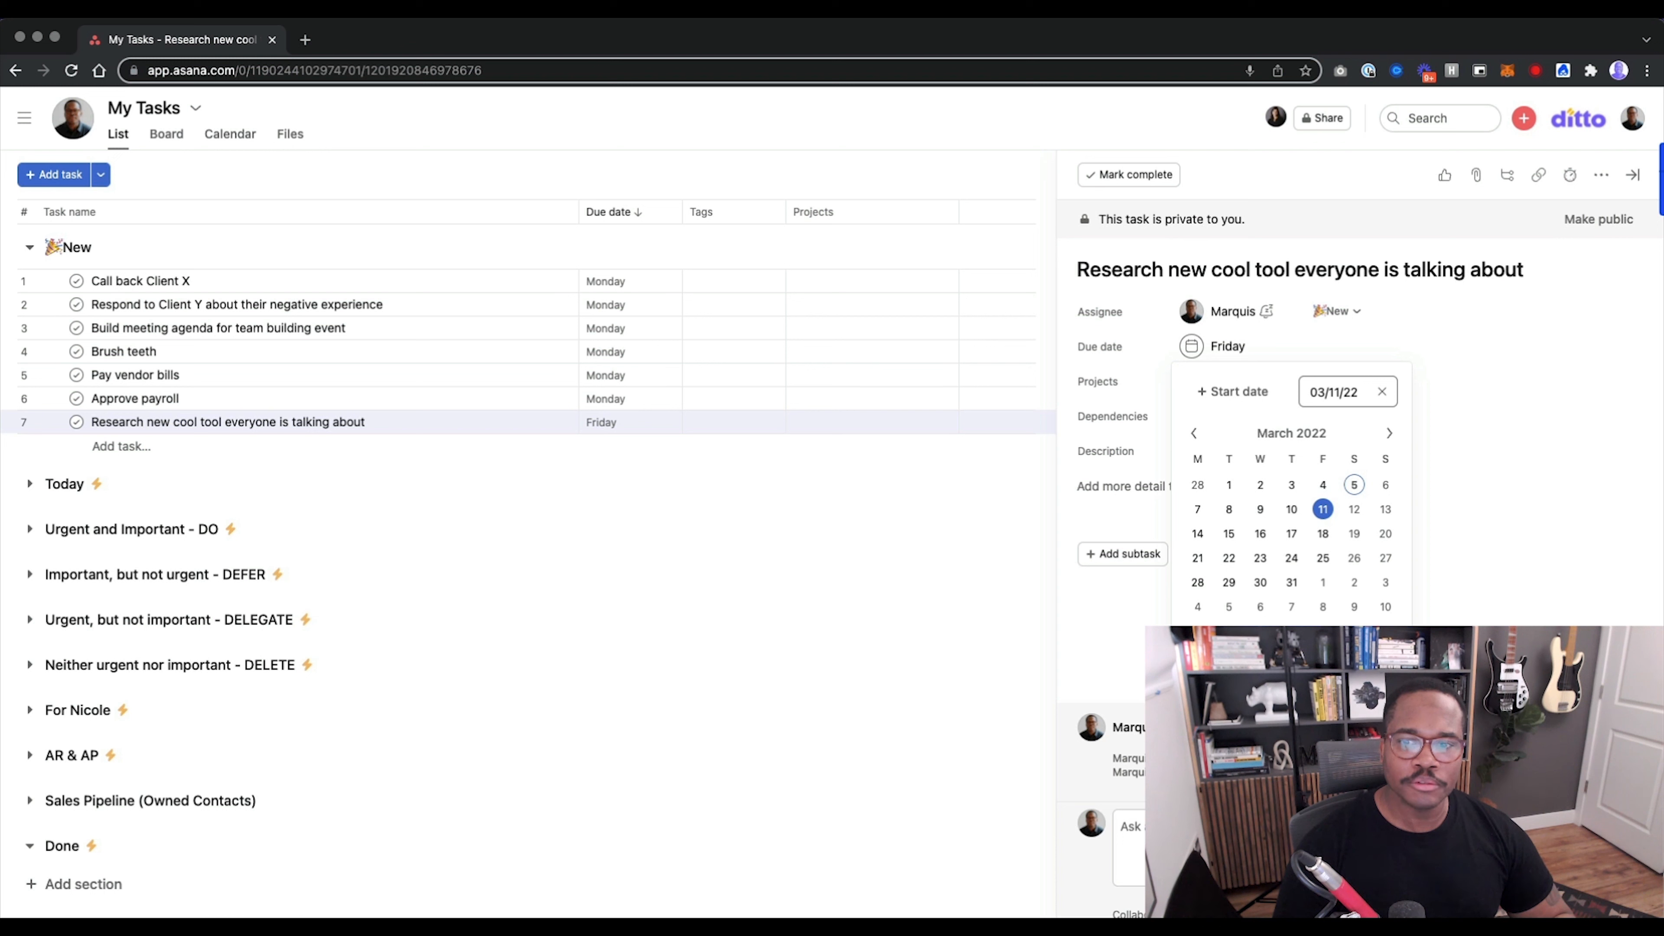
{"action": "left_click", "coordinate": [1348, 429]}
{"action": "scroll", "coordinate": [1319, 613], "scroll_direction": "down", "scroll_amount": 3}
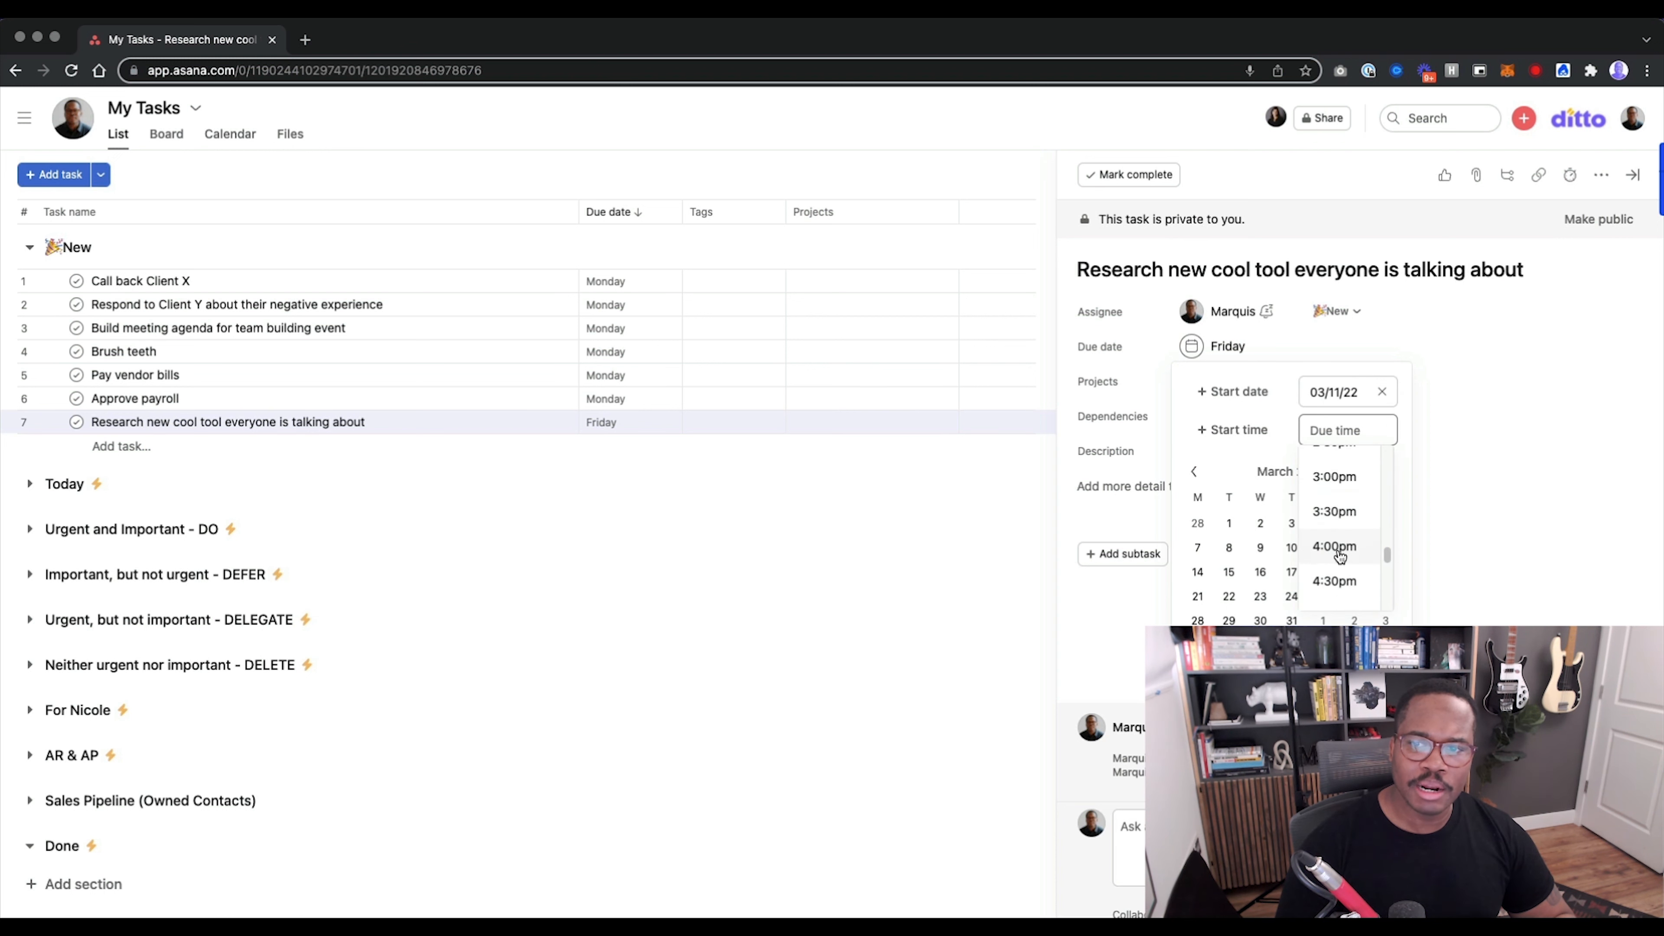
{"action": "left_click", "coordinate": [1337, 577]}
{"action": "left_click", "coordinate": [537, 550]}
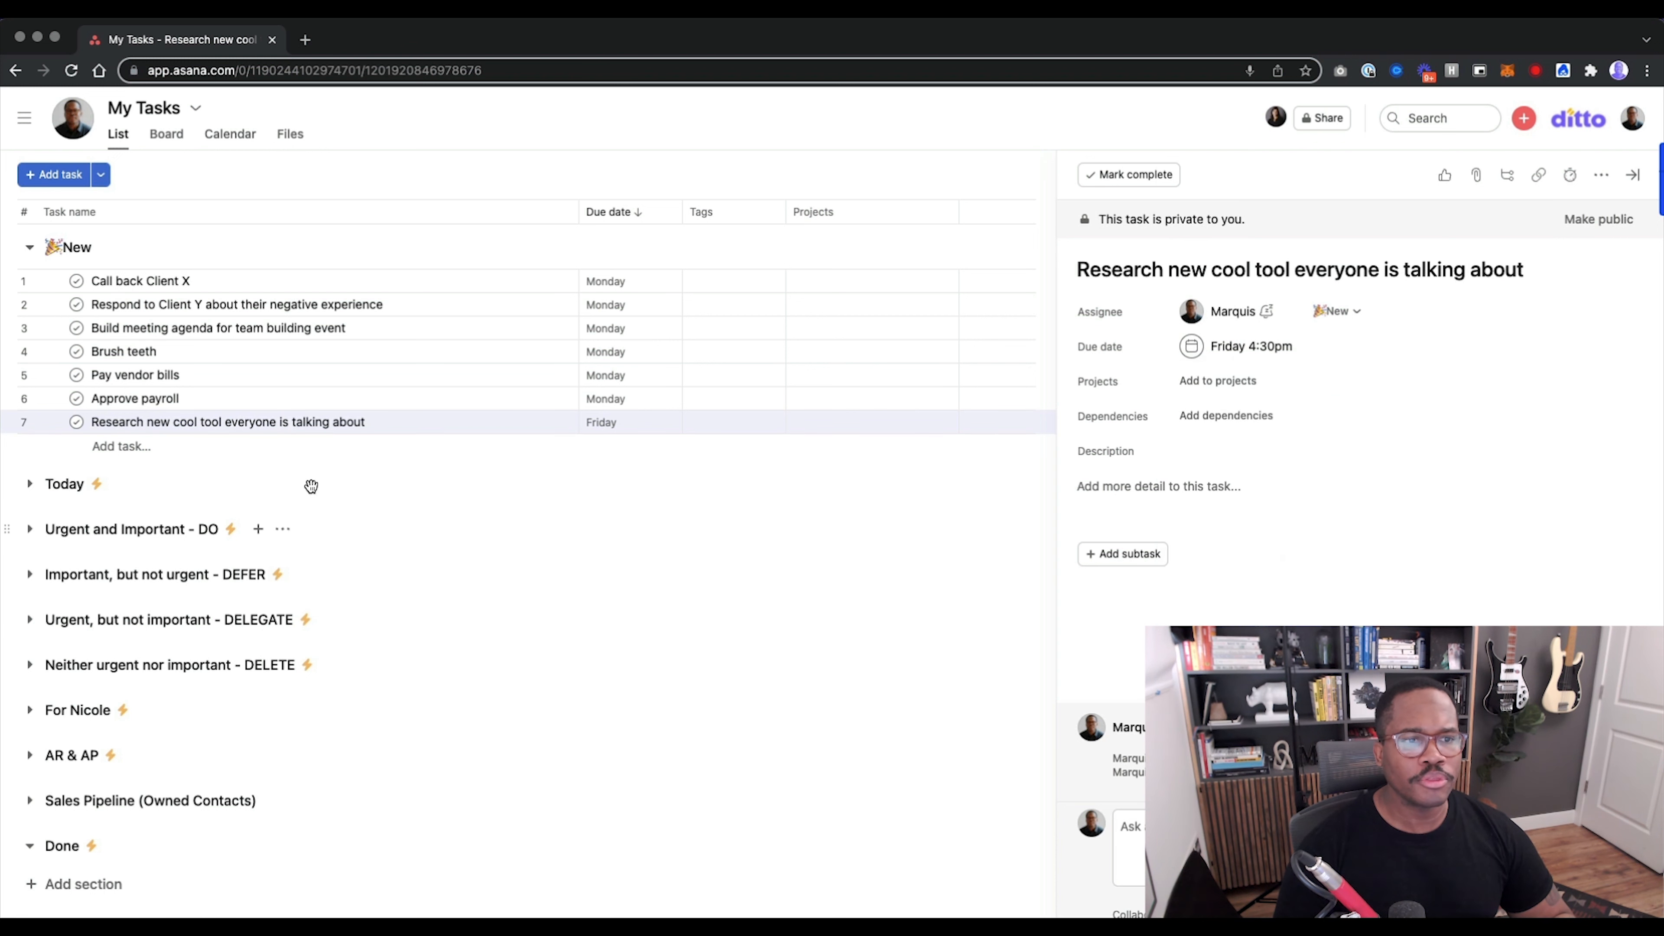
Move "Research new cool tool everyone is talking about" to the DELEGATE section and "Approve payroll" to the DO section.
{"action": "left_click_drag", "start_coordinate": [12, 423], "coordinate": [78, 610]}
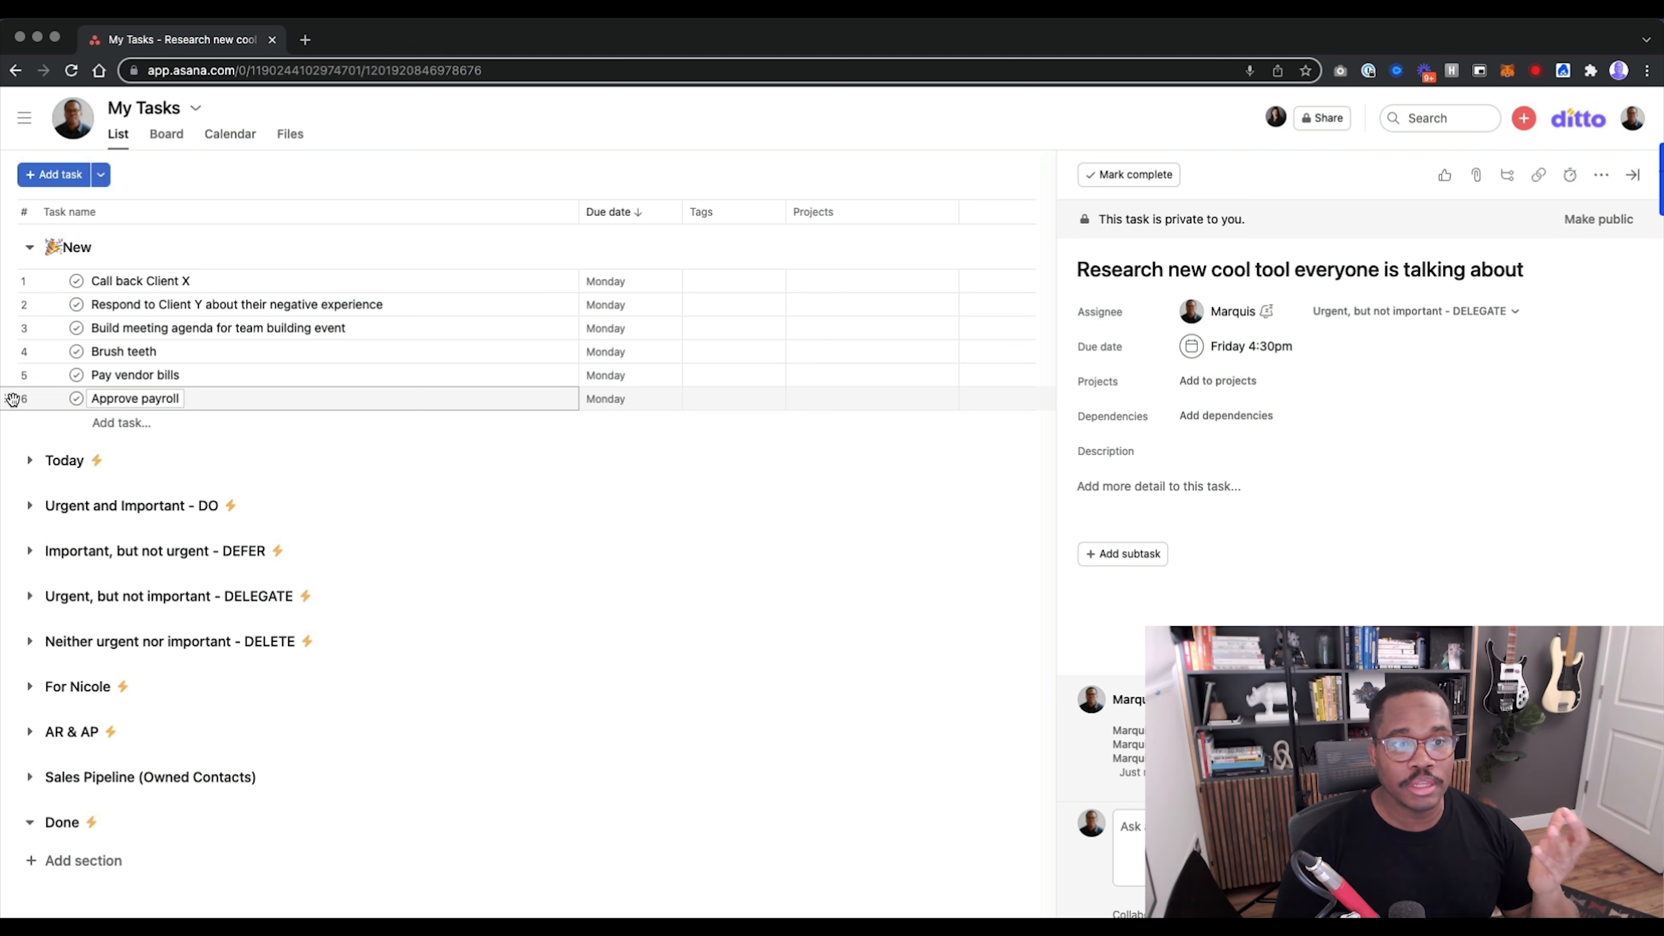
{"action": "left_click_drag", "start_coordinate": [11, 399], "coordinate": [66, 502]}
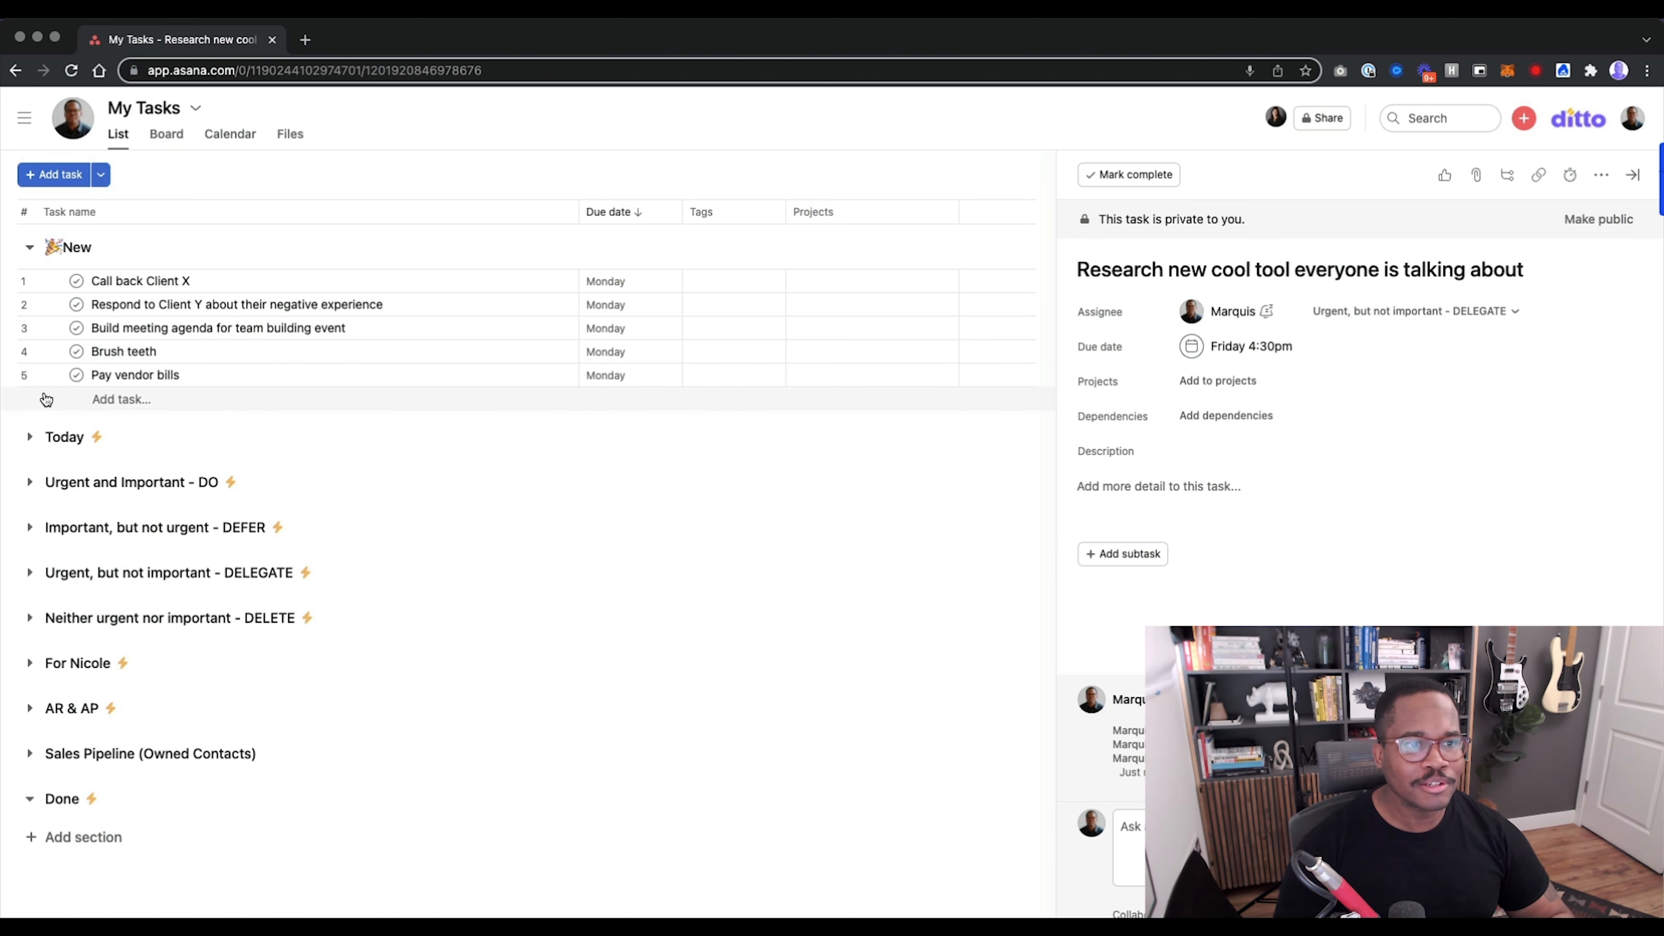
Tag "Pay vendor bills" with DO and move it to the "Urgent and Important - DO" section.
{"action": "left_click", "coordinate": [724, 372]}
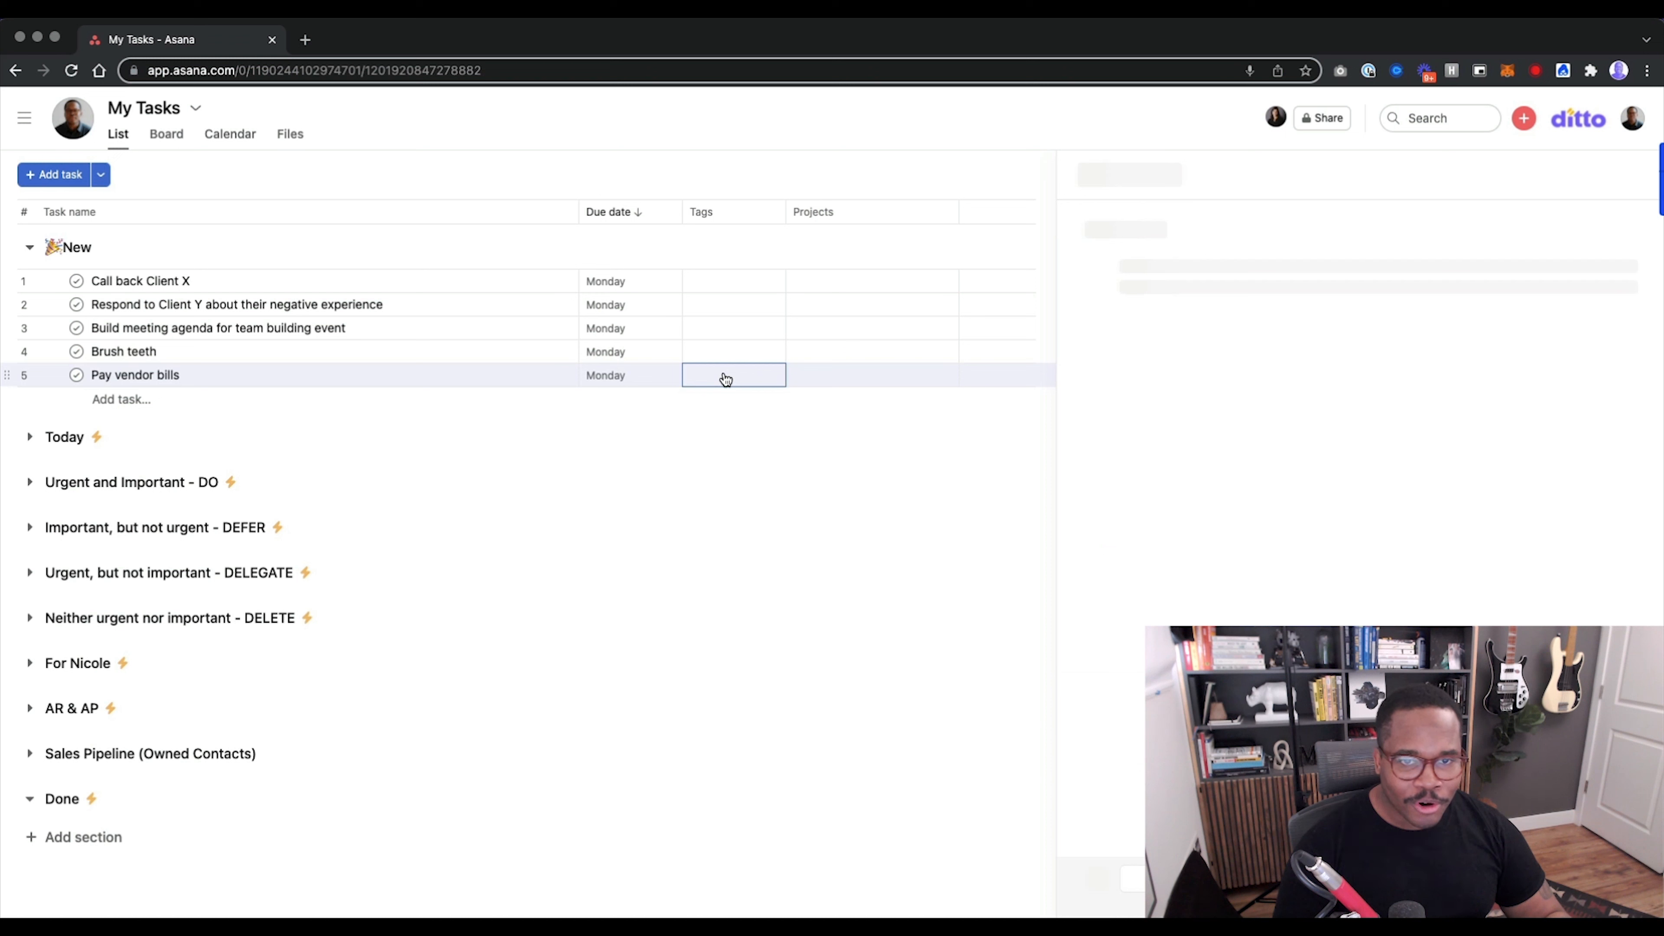
{"action": "type", "text": "DO"}
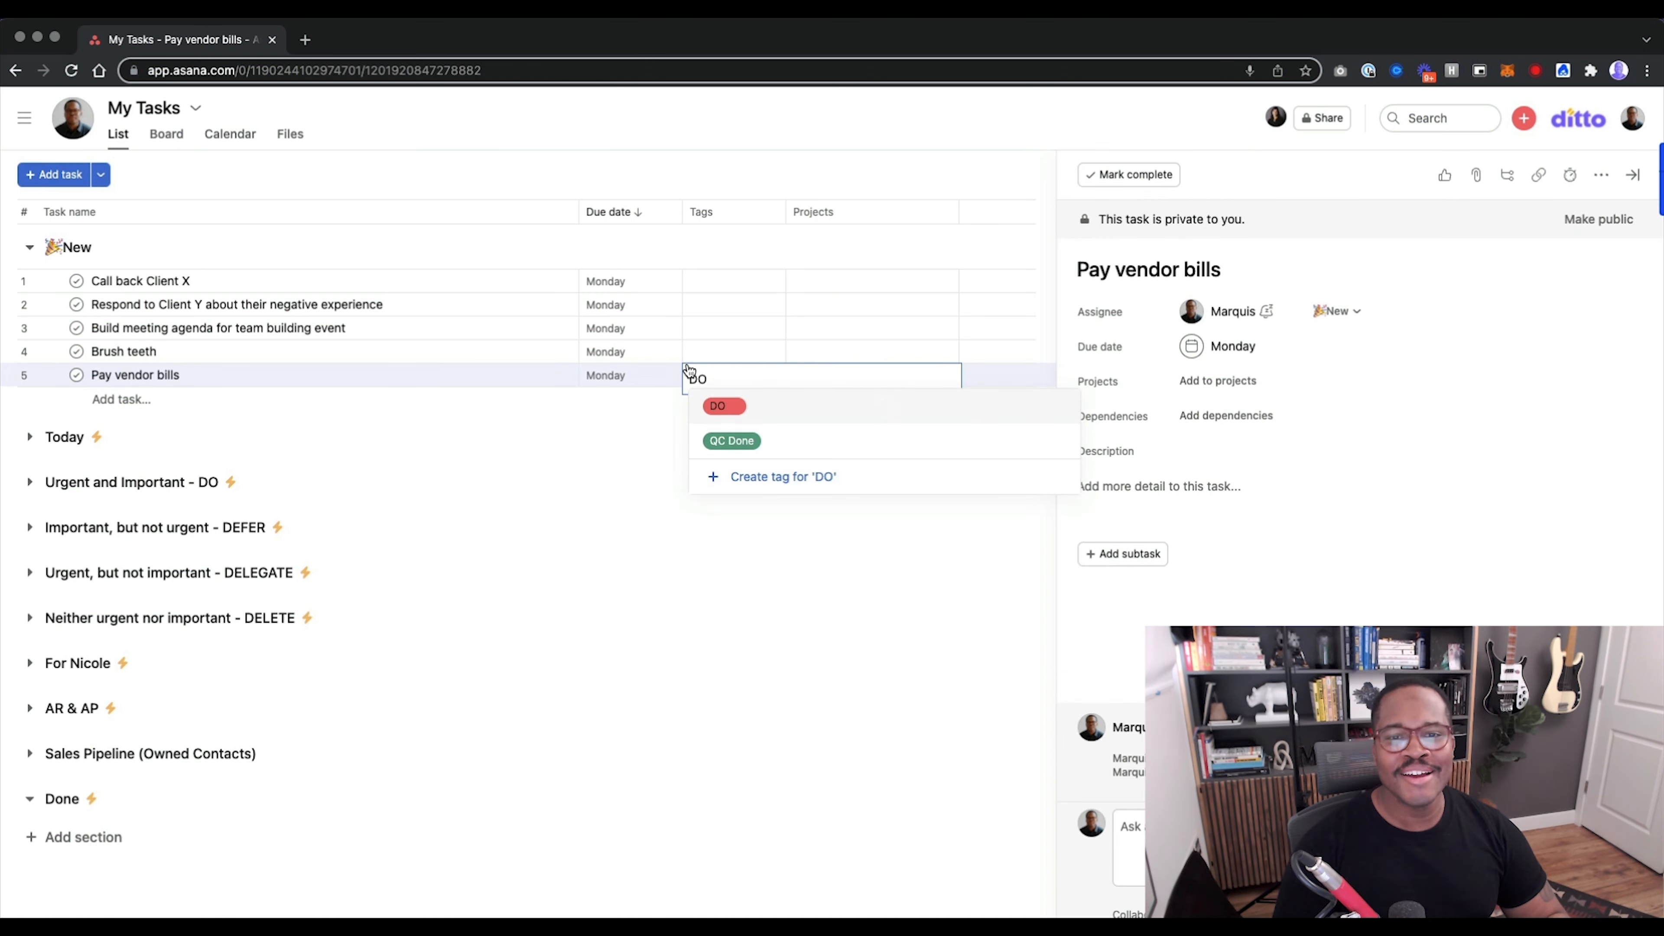
{"action": "key", "text": "Return"}
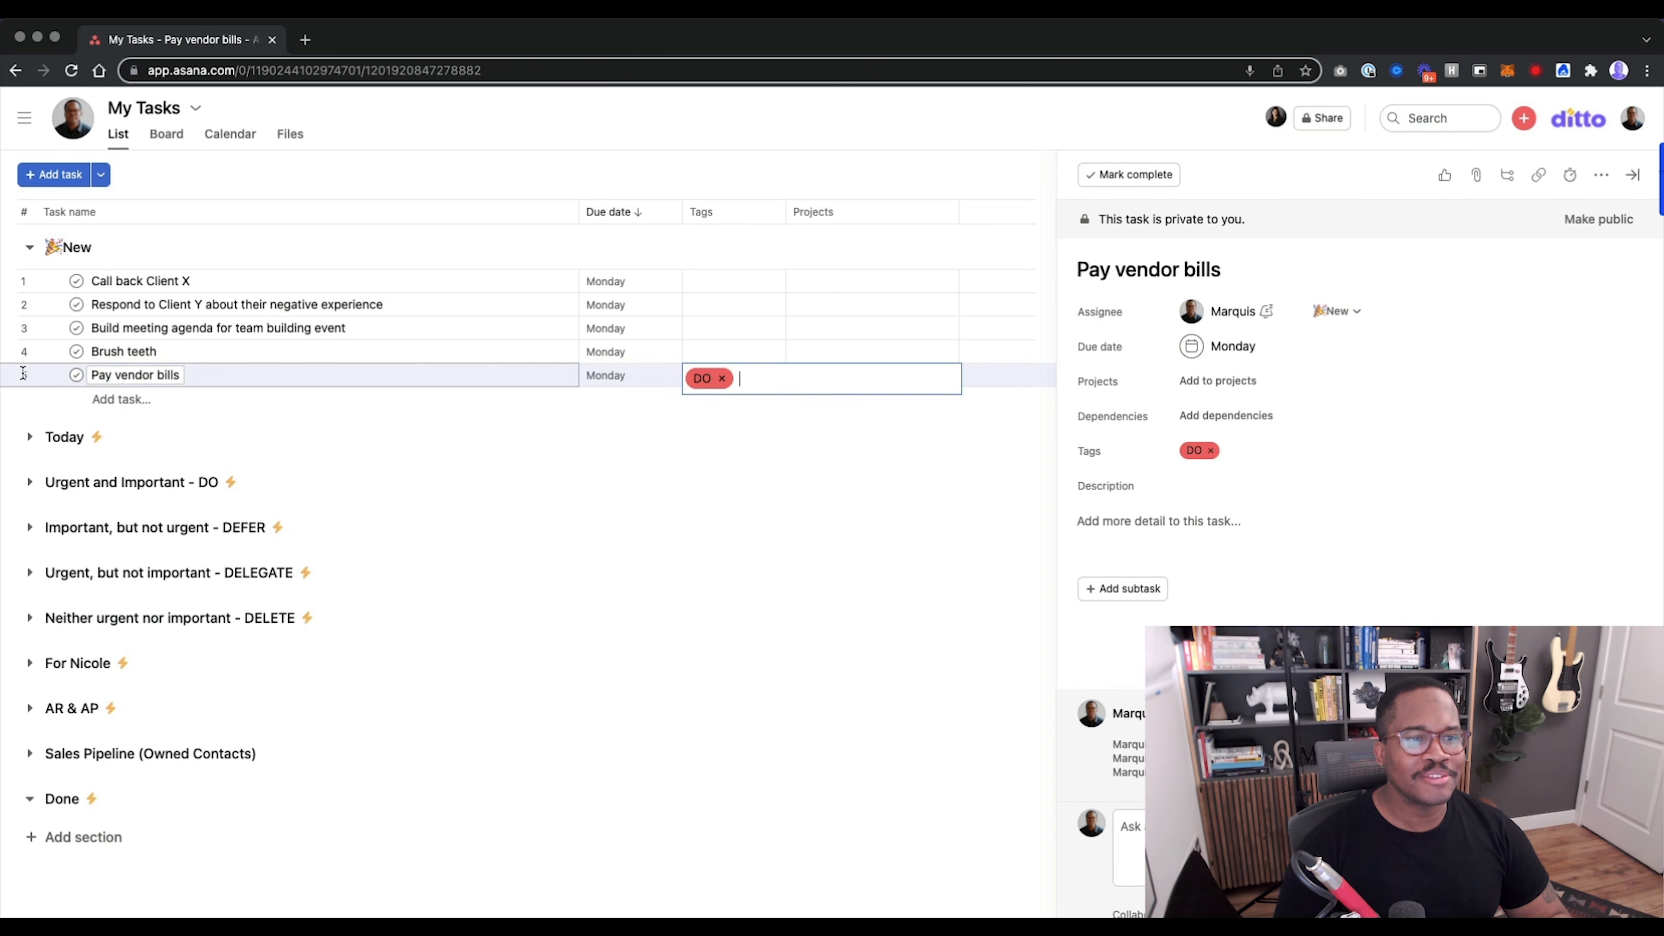
{"action": "left_click", "coordinate": [253, 426]}
{"action": "left_click_drag", "start_coordinate": [7, 377], "coordinate": [107, 489]}
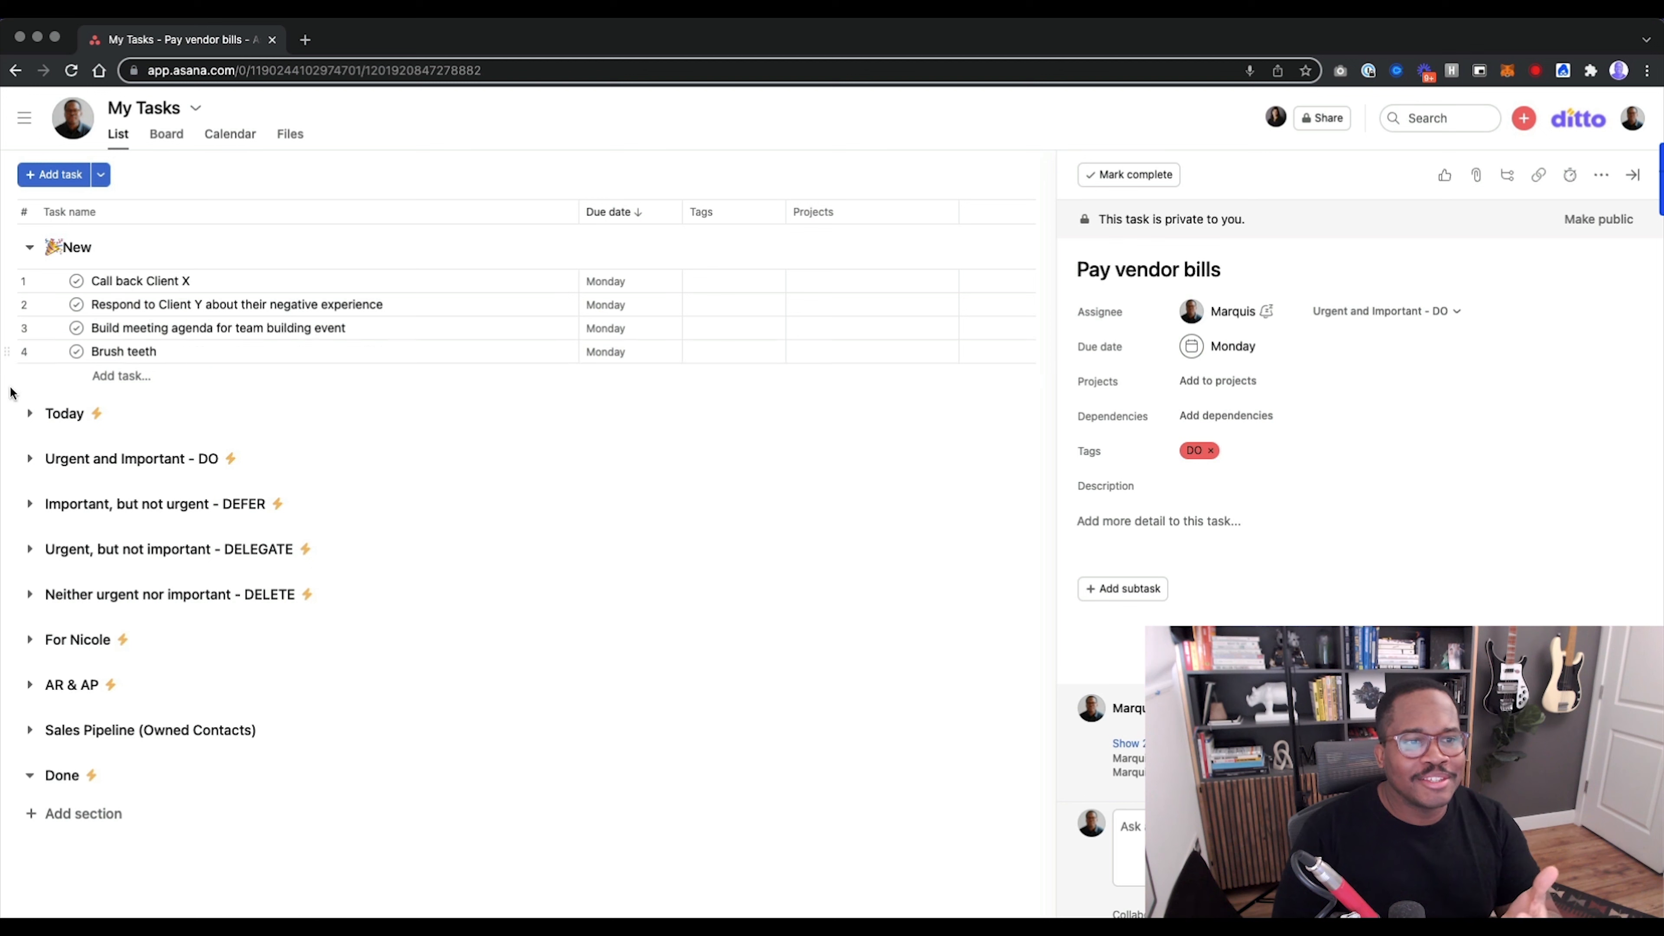
Move "Brush teeth" to the DEFER section and "Call back Client X" to the DELEGATE section.
{"action": "left_click_drag", "start_coordinate": [10, 354], "coordinate": [66, 506]}
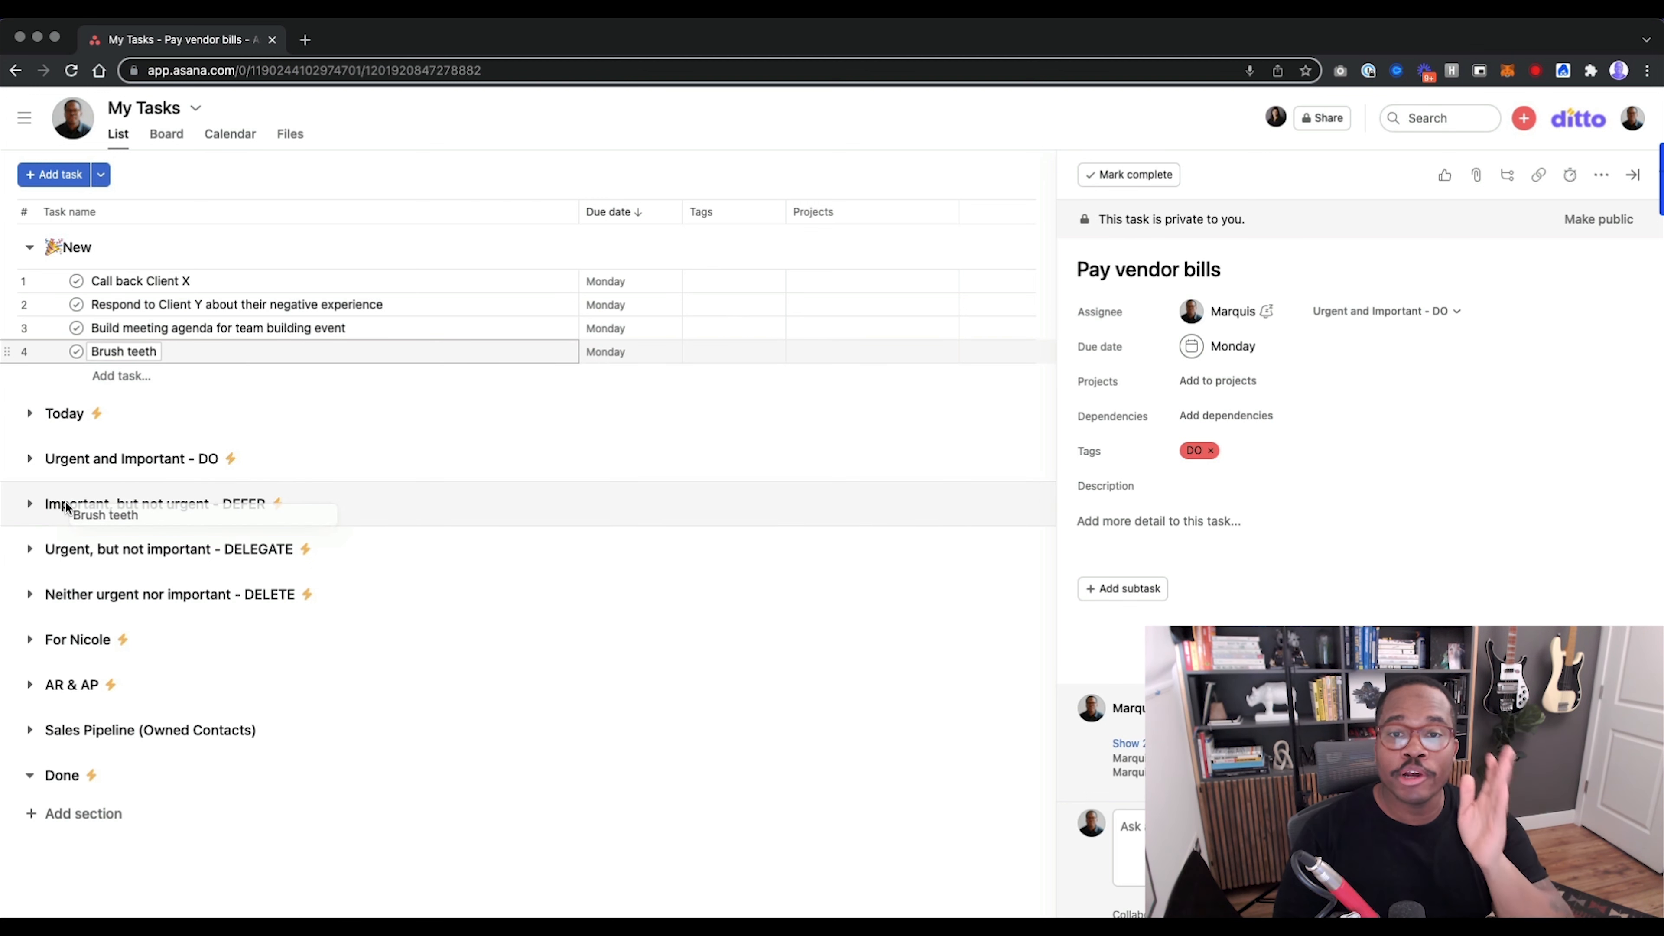
{"action": "left_click_drag", "start_coordinate": [67, 506], "coordinate": [65, 503]}
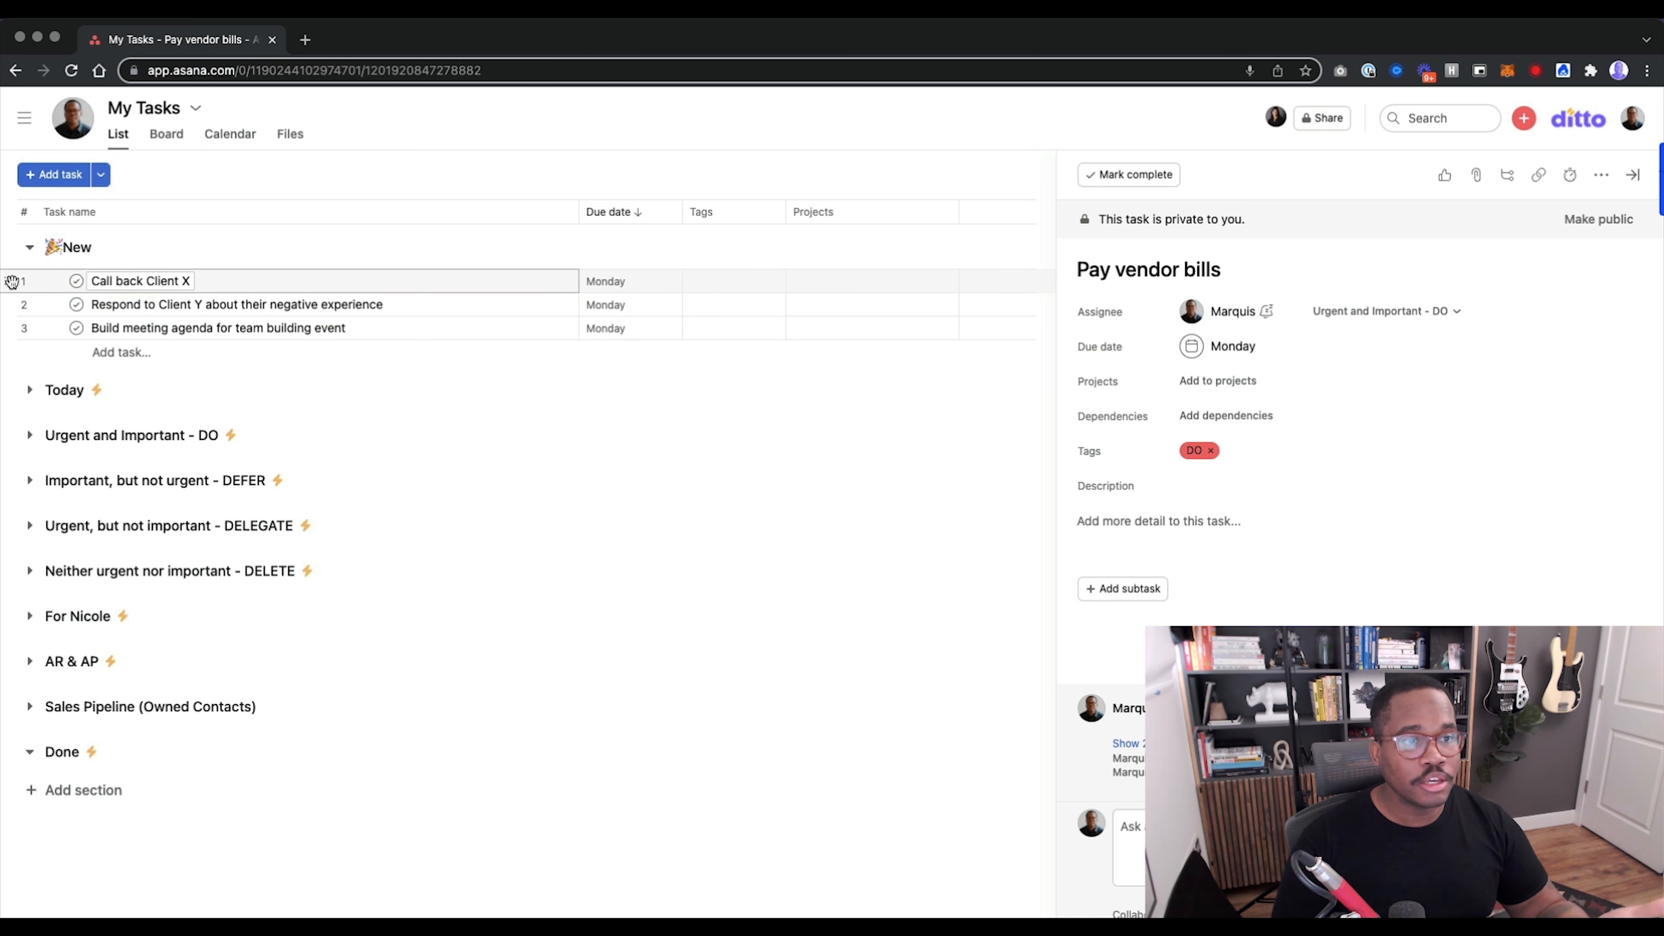
{"action": "left_click_drag", "start_coordinate": [12, 282], "coordinate": [58, 519]}
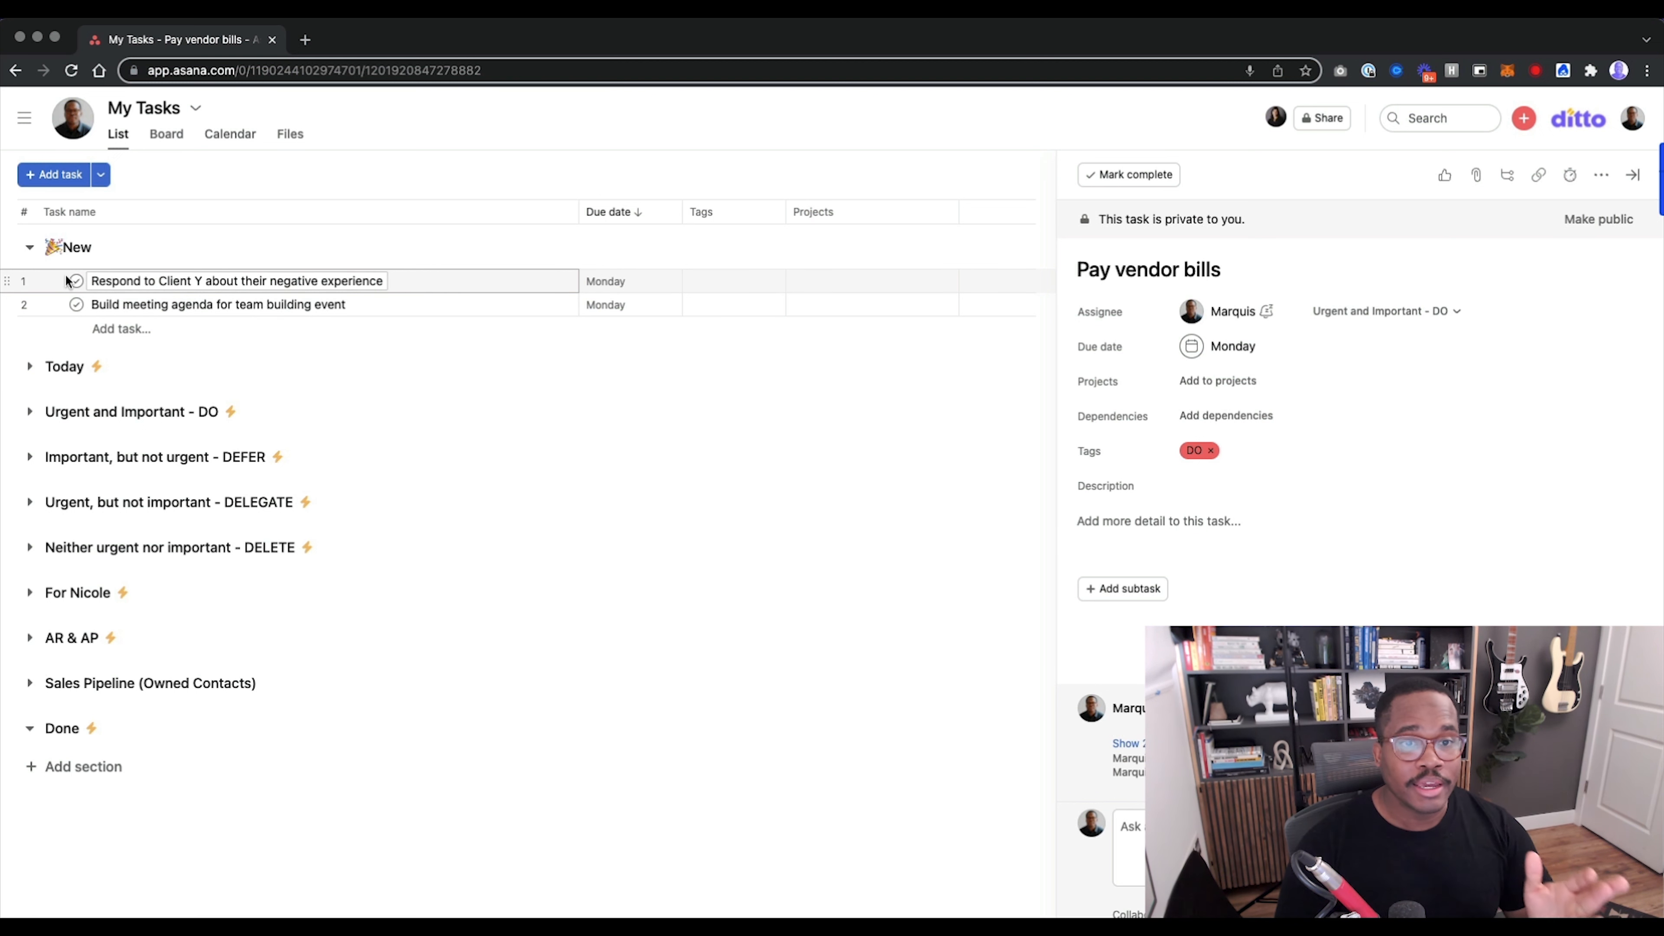
Move "Respond to Client Y about their negative experience" to the DO section and "Build meeting agenda for team building event" to the DEFER section.
{"action": "left_click_drag", "start_coordinate": [12, 280], "coordinate": [10, 418]}
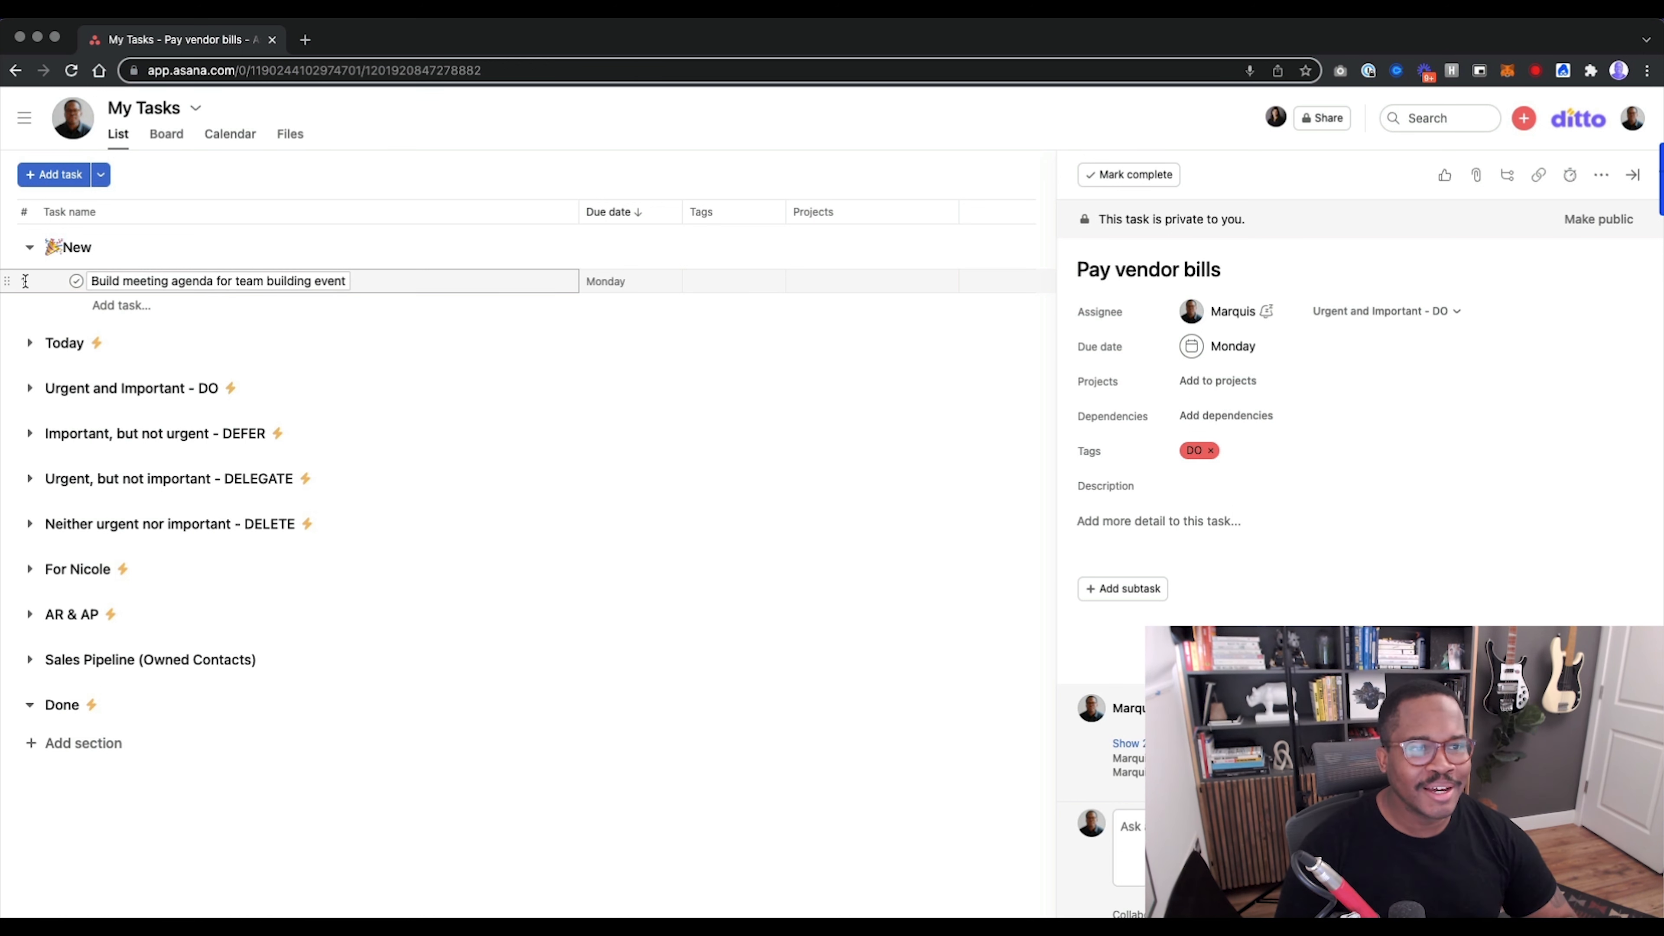
{"action": "left_click_drag", "start_coordinate": [11, 282], "coordinate": [52, 433]}
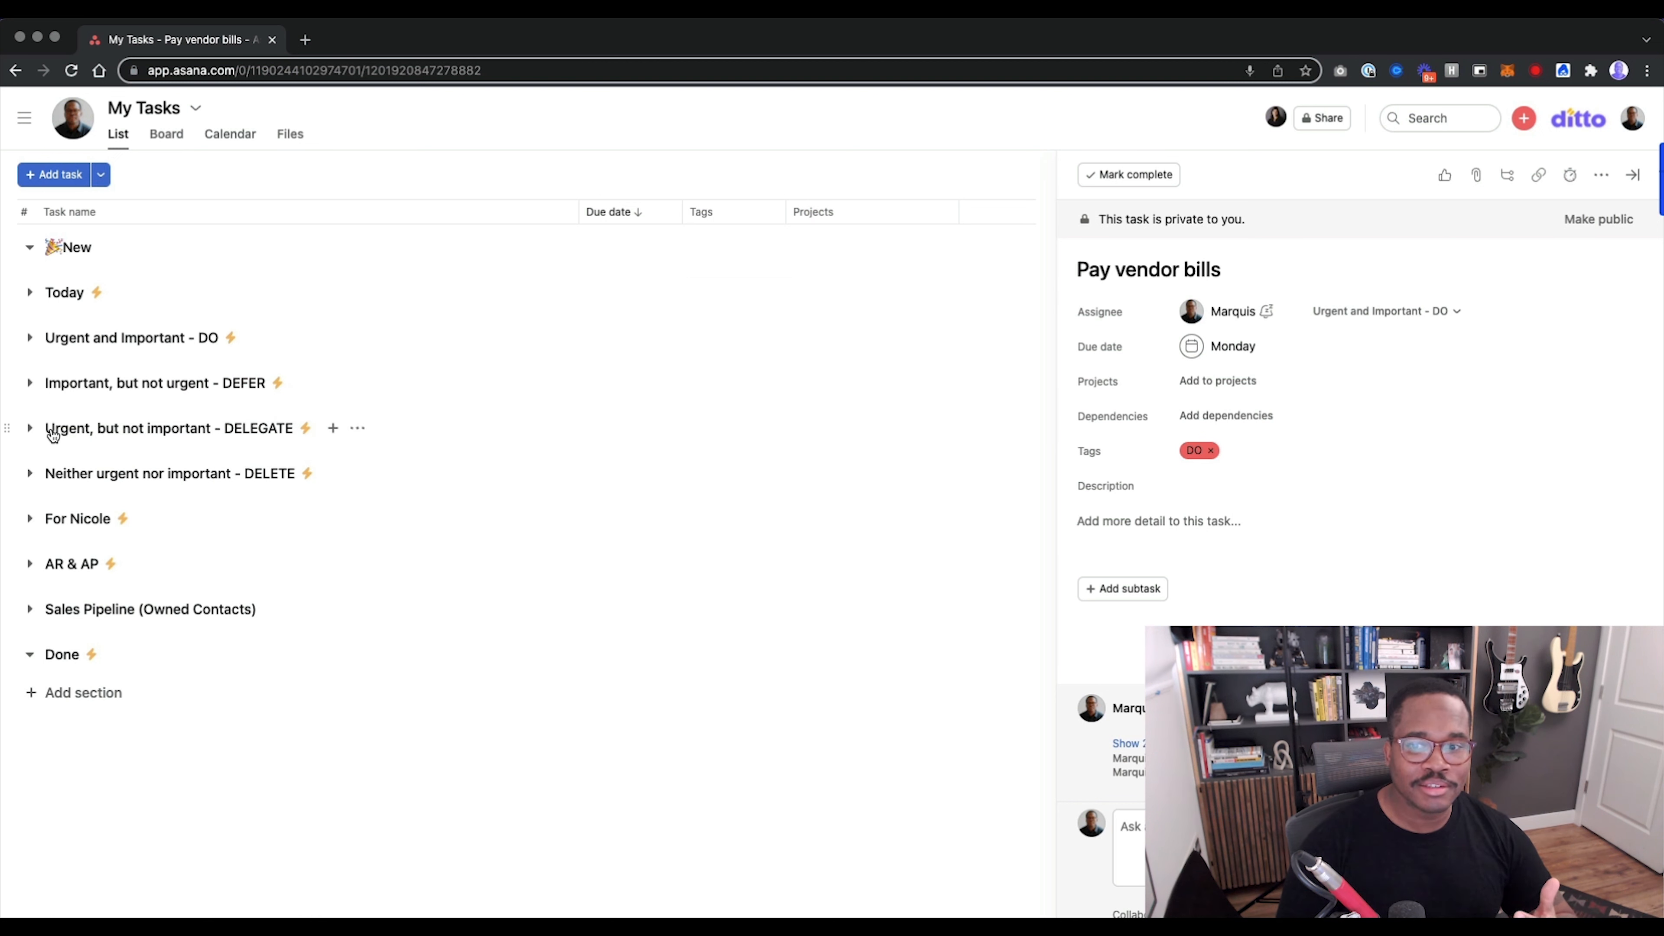
Expand the "Urgent and Important - DO" section to review its tasks, and collapse it again.
{"action": "left_click", "coordinate": [33, 340]}
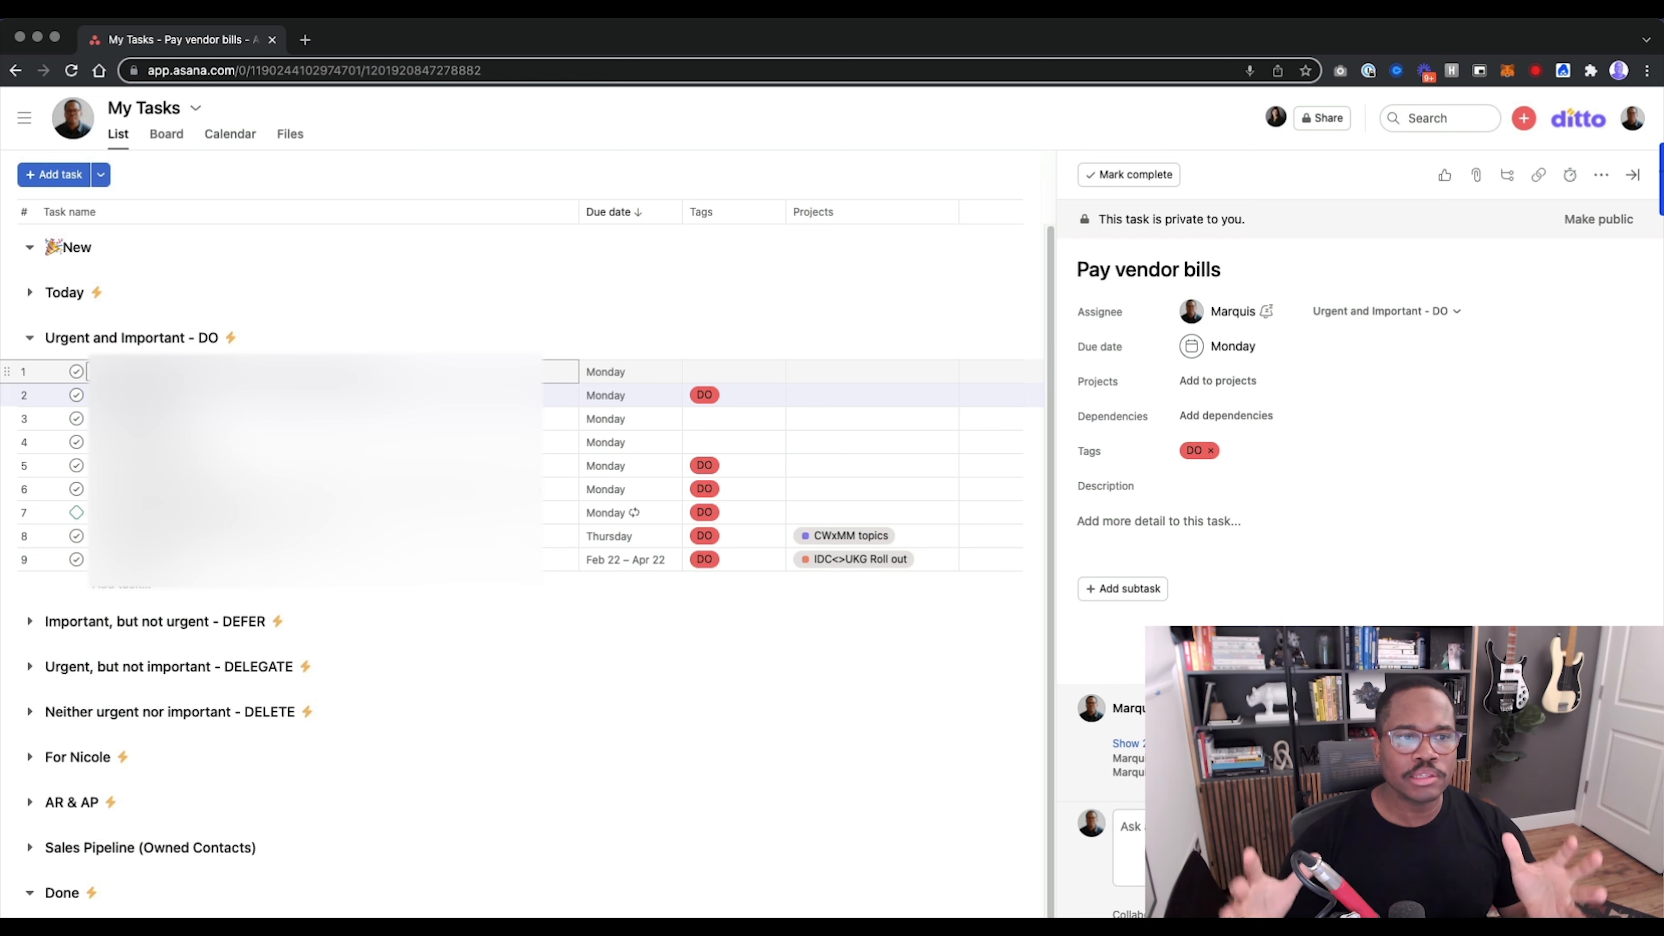
{"action": "left_click", "coordinate": [30, 338]}
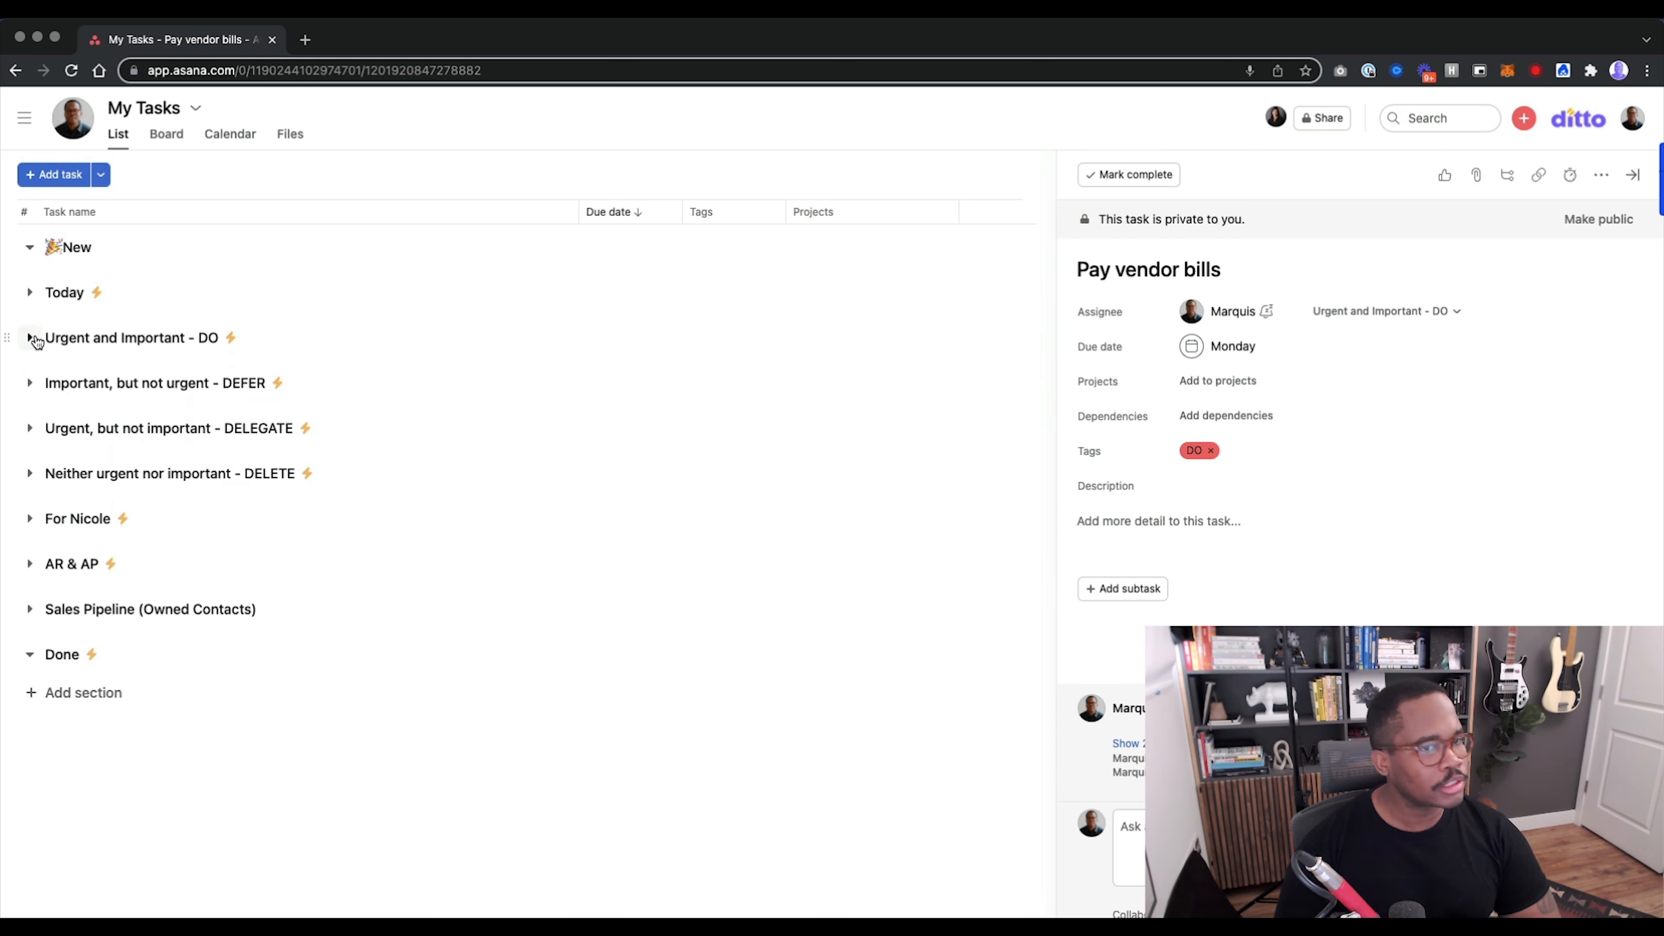